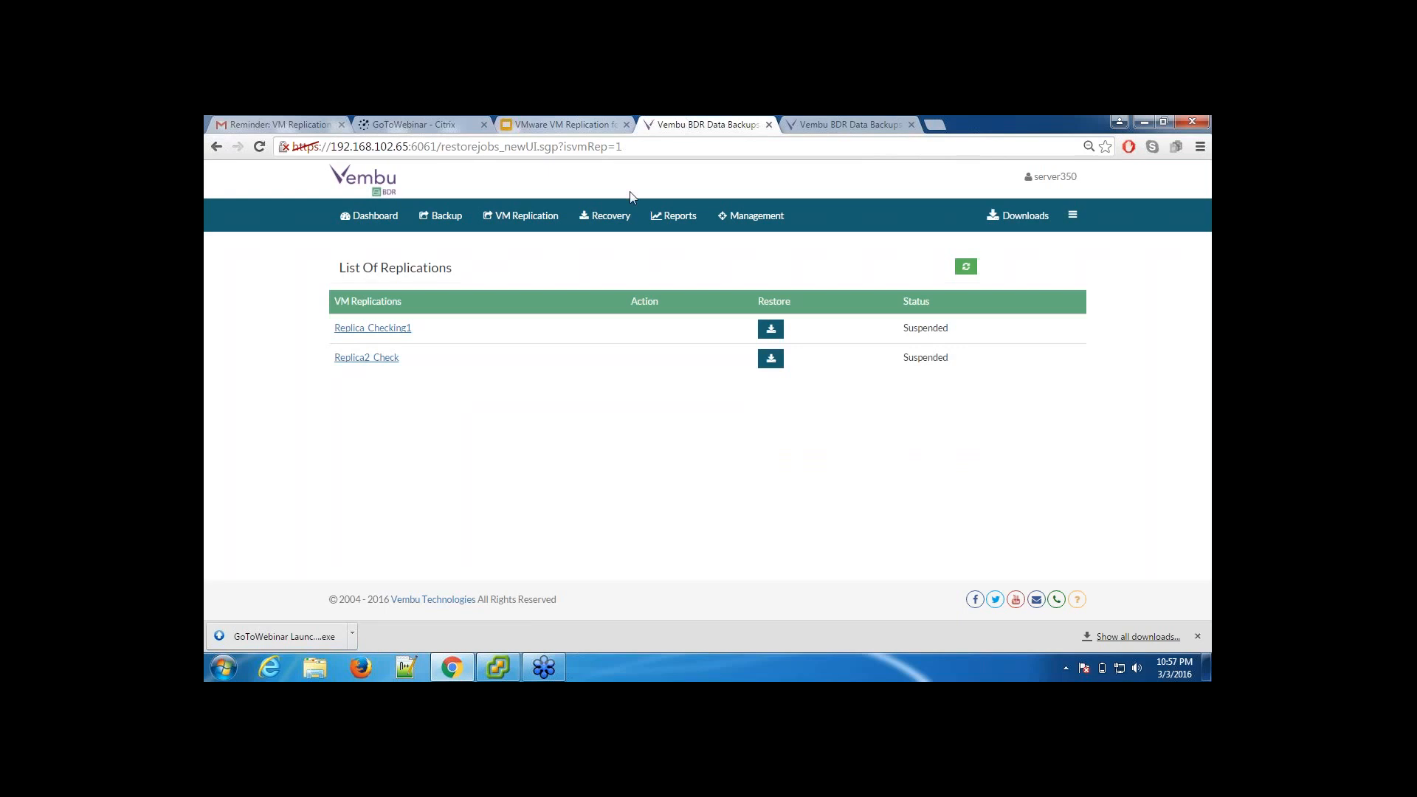
Step: Start a VMware vSphere replication job on server 192.168.102.51 and choose the dfd_Replica virtual machine to replicate
click(524, 218)
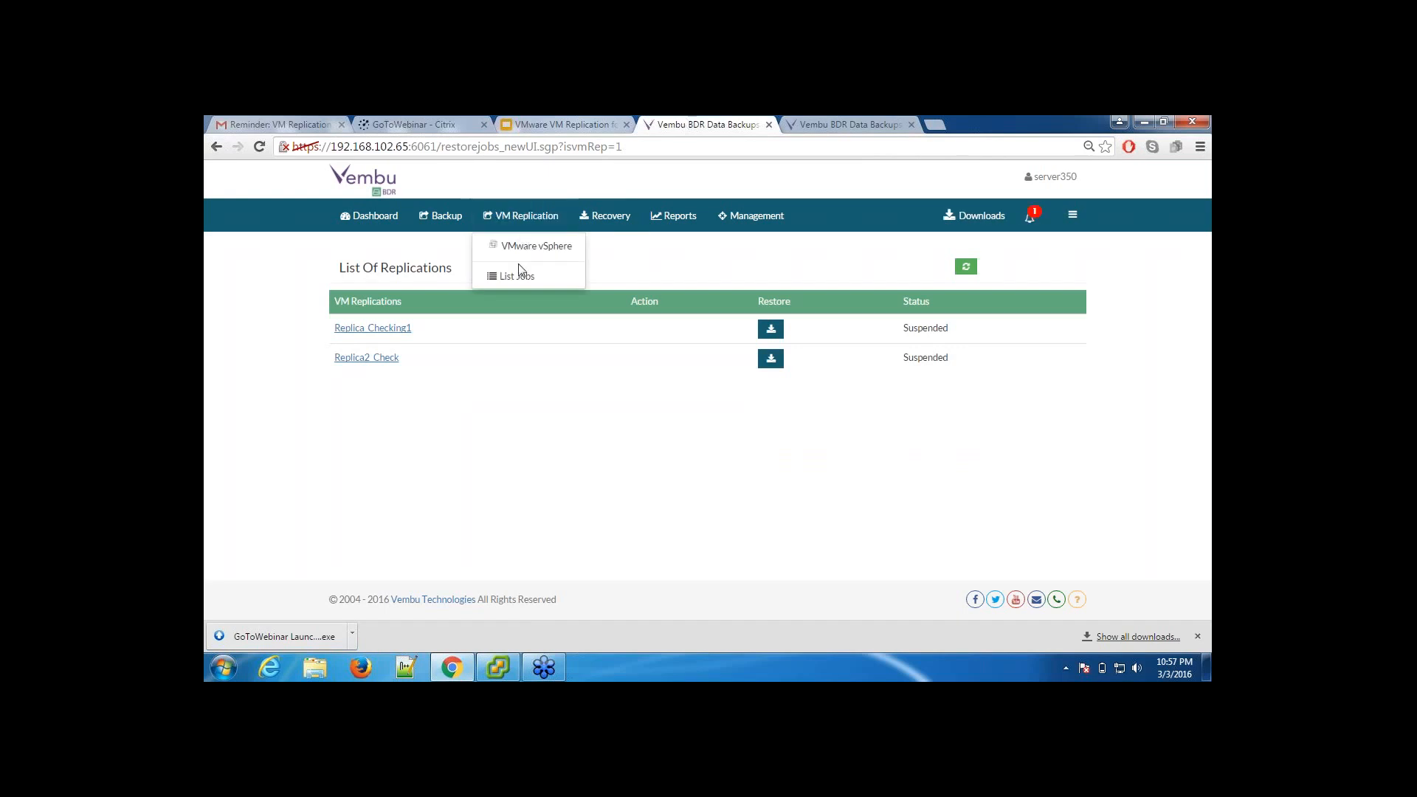
click(524, 251)
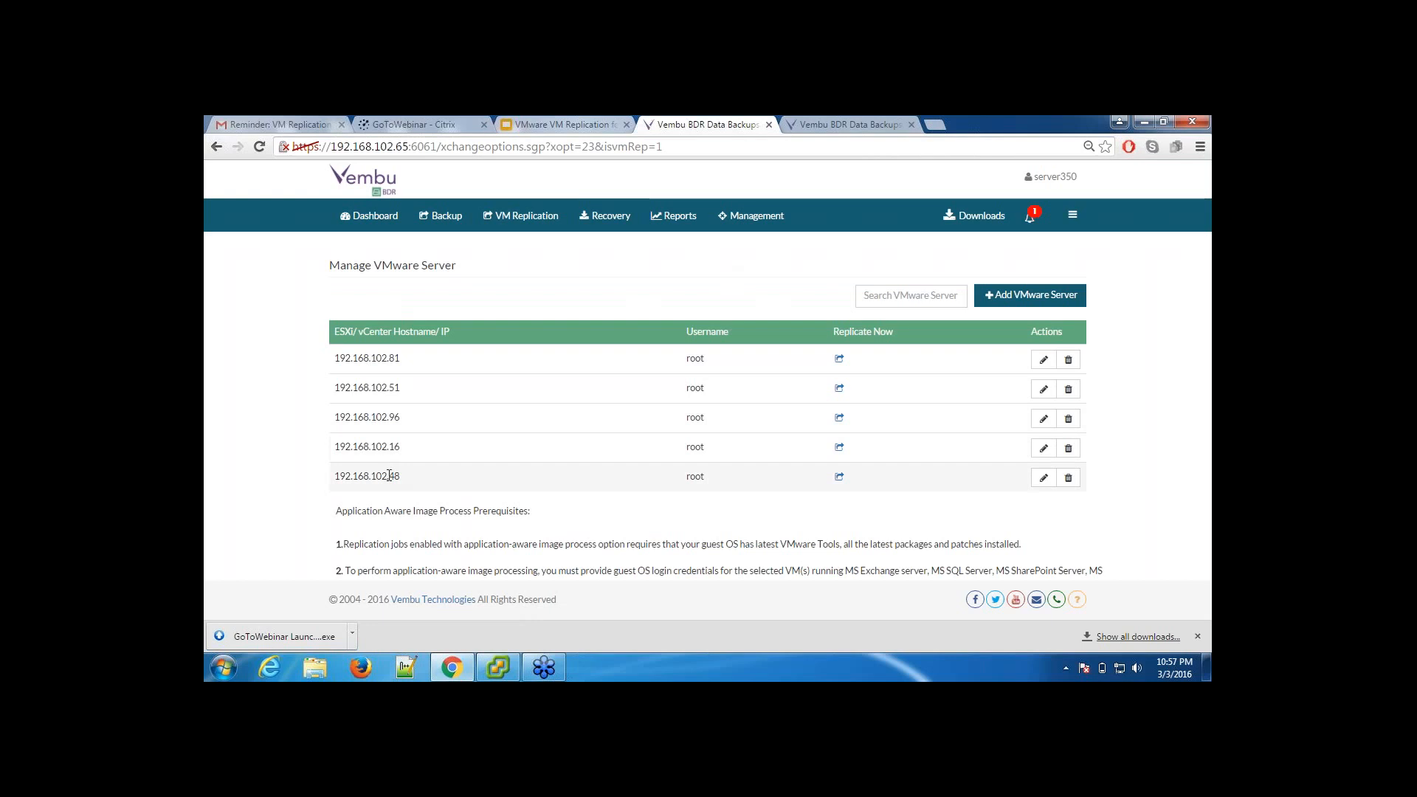
click(839, 389)
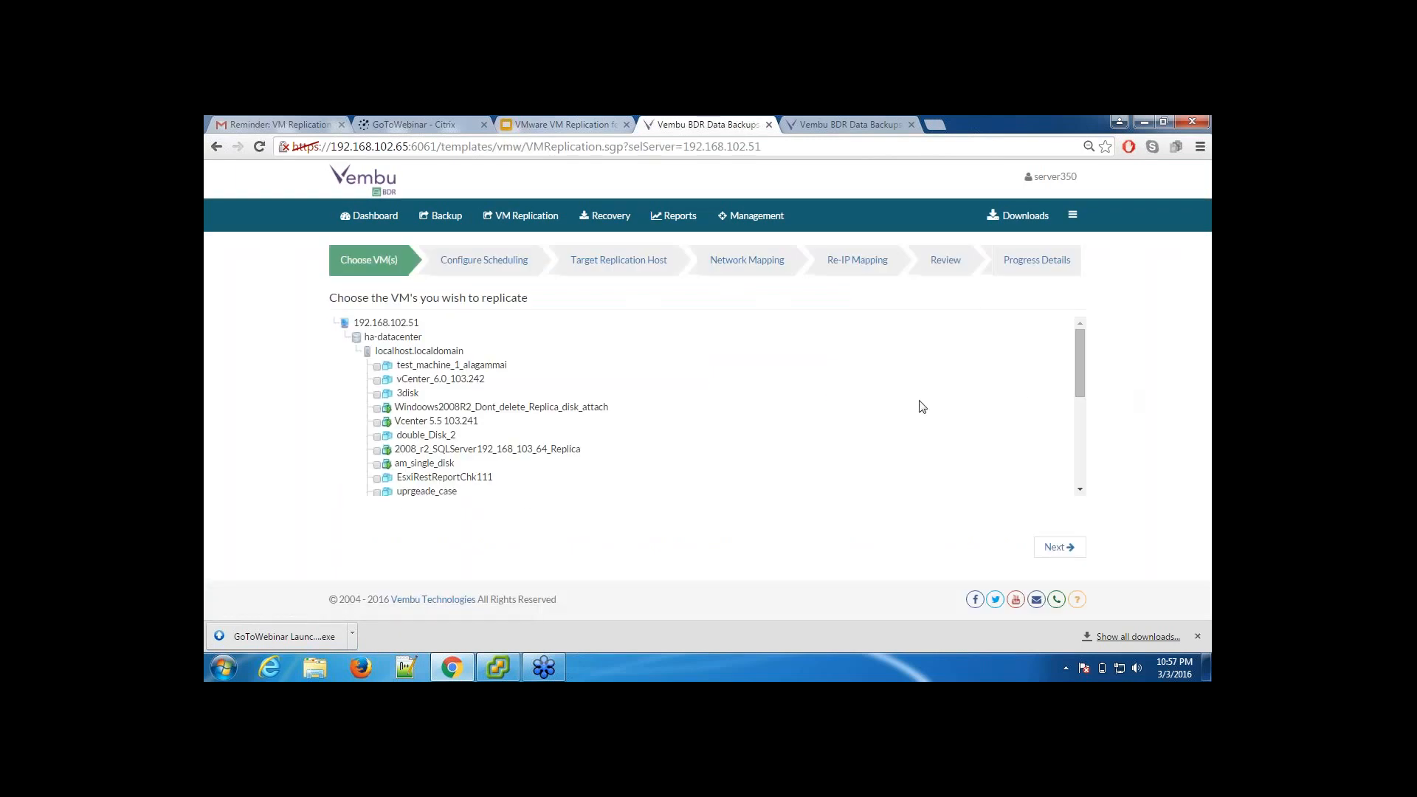
scroll(413, 446, down, 1)
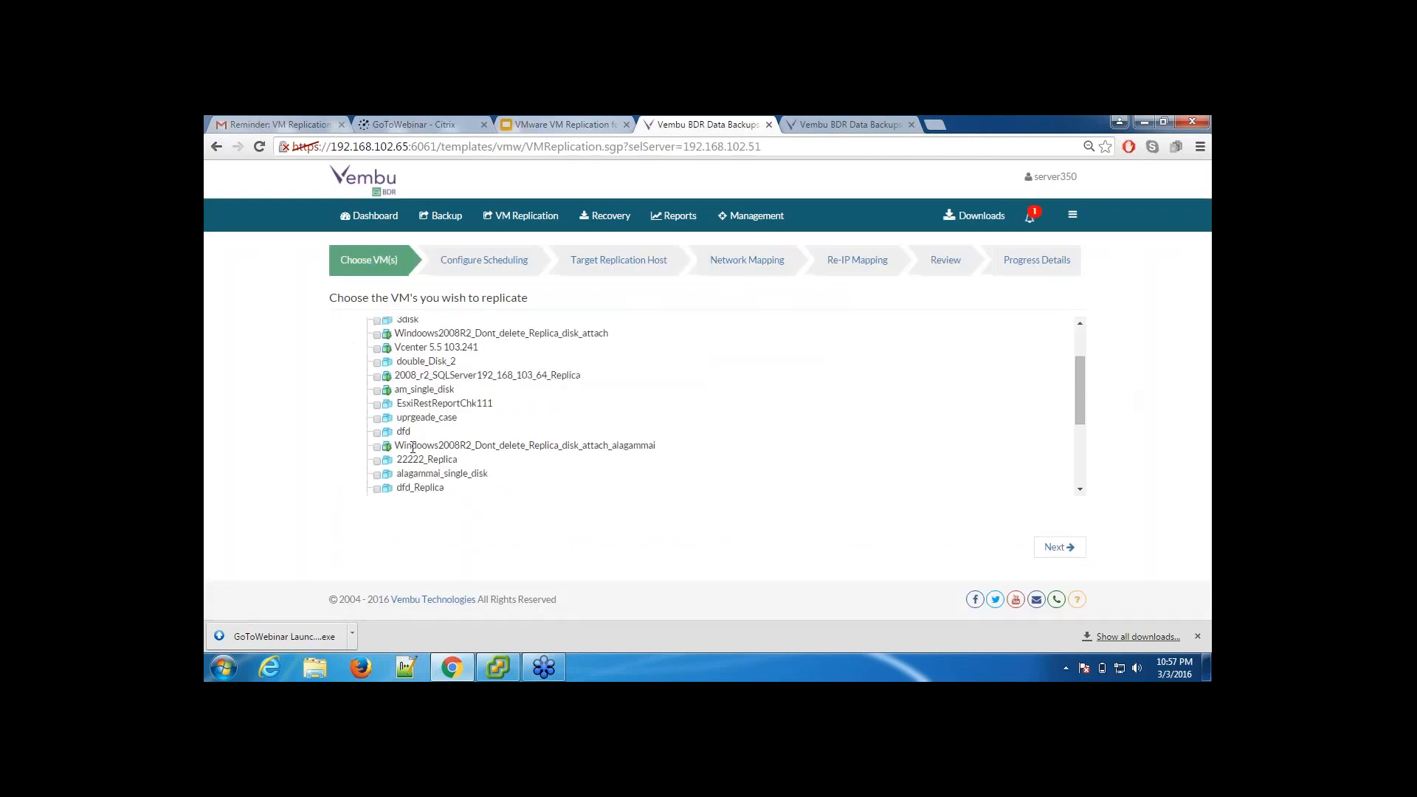
click(378, 489)
click(1061, 547)
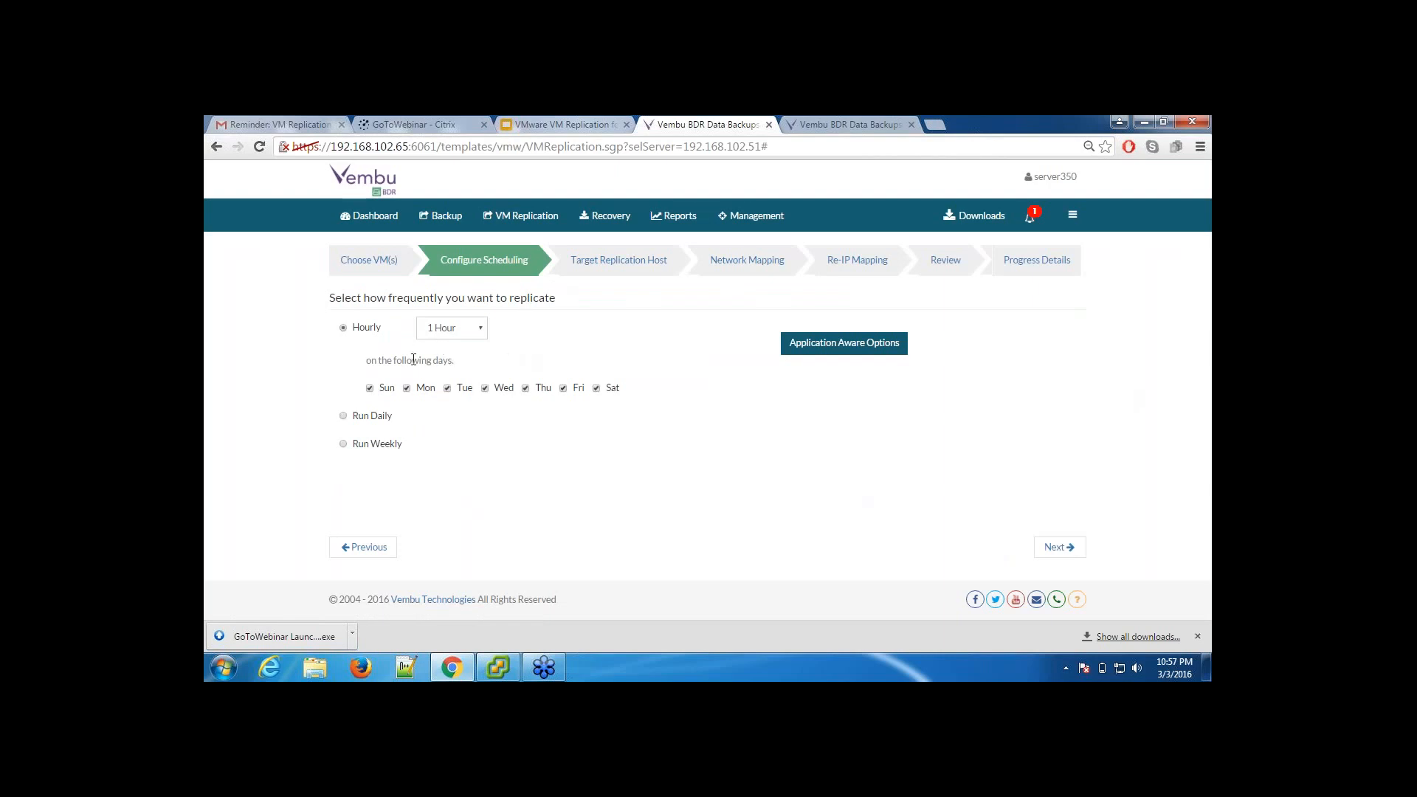
Step: Switch the hourly replication interval to 15 Mins and back to 1 Hour
click(446, 327)
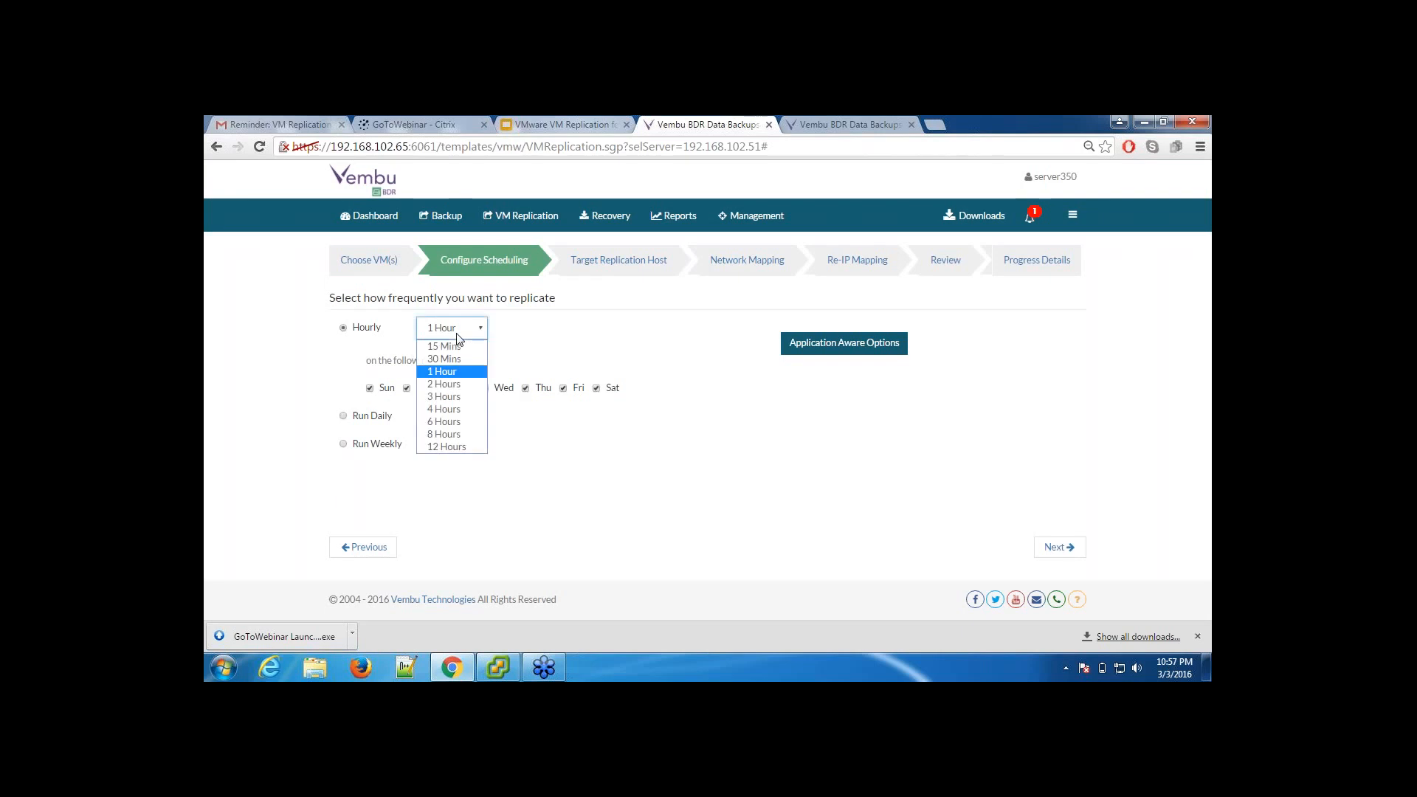
click(452, 347)
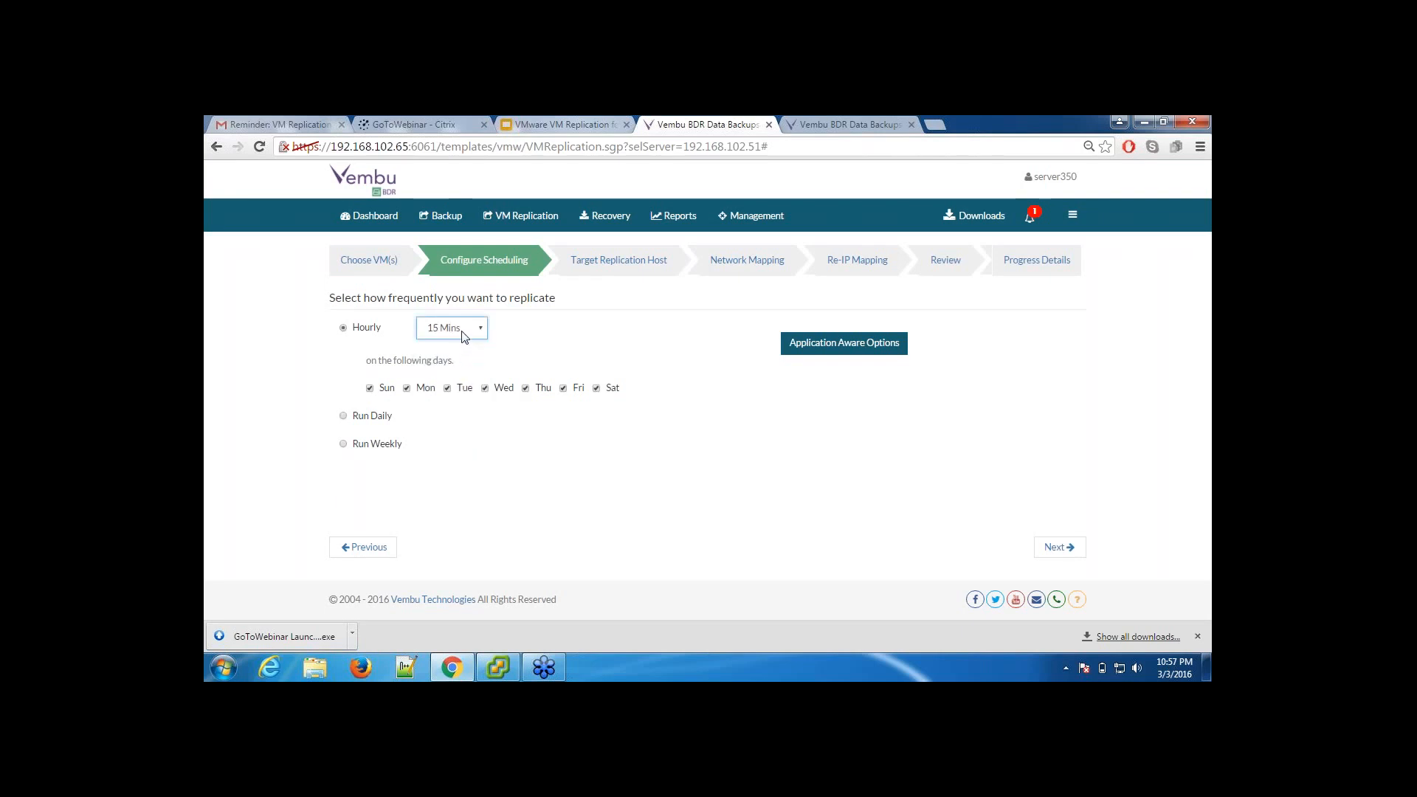
click(462, 332)
click(451, 371)
click(819, 357)
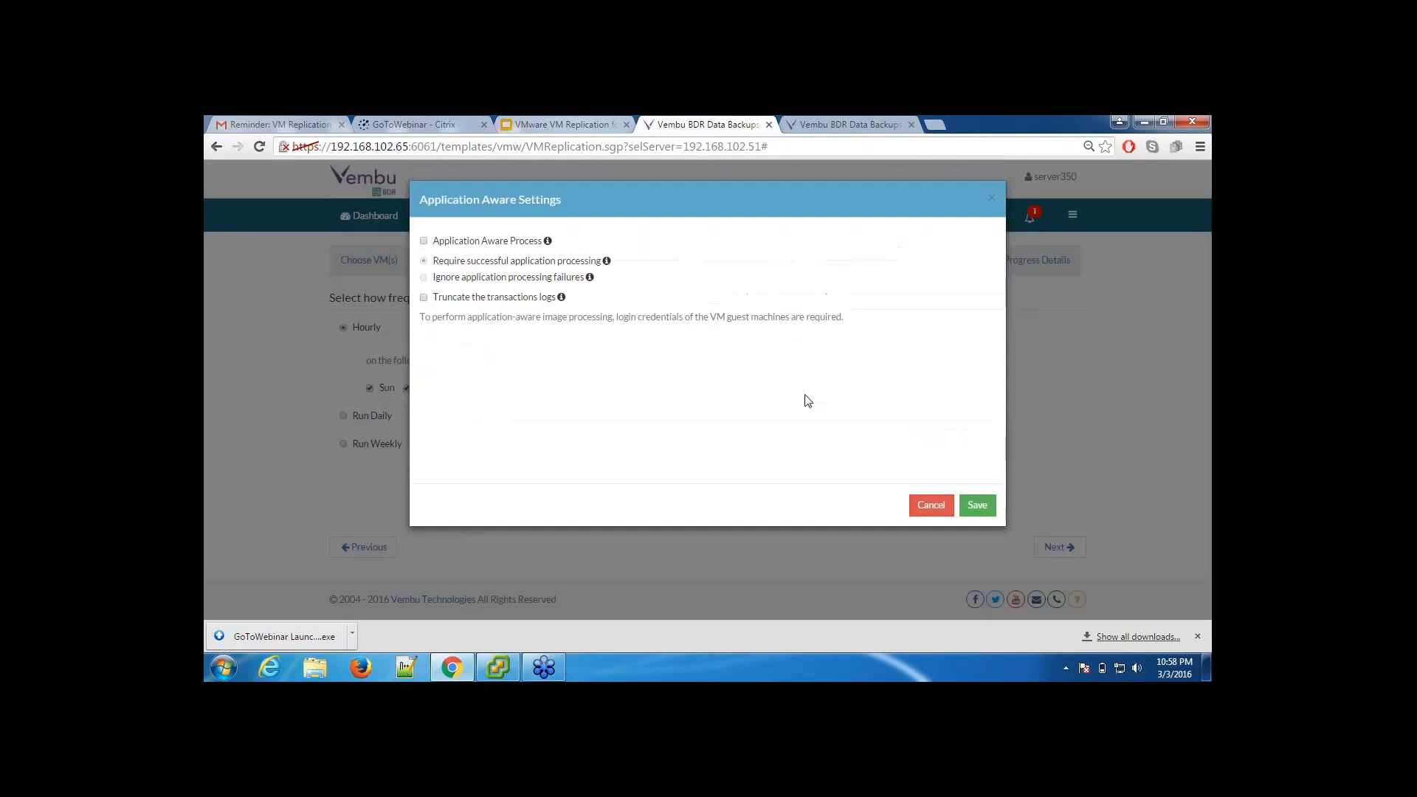
click(464, 247)
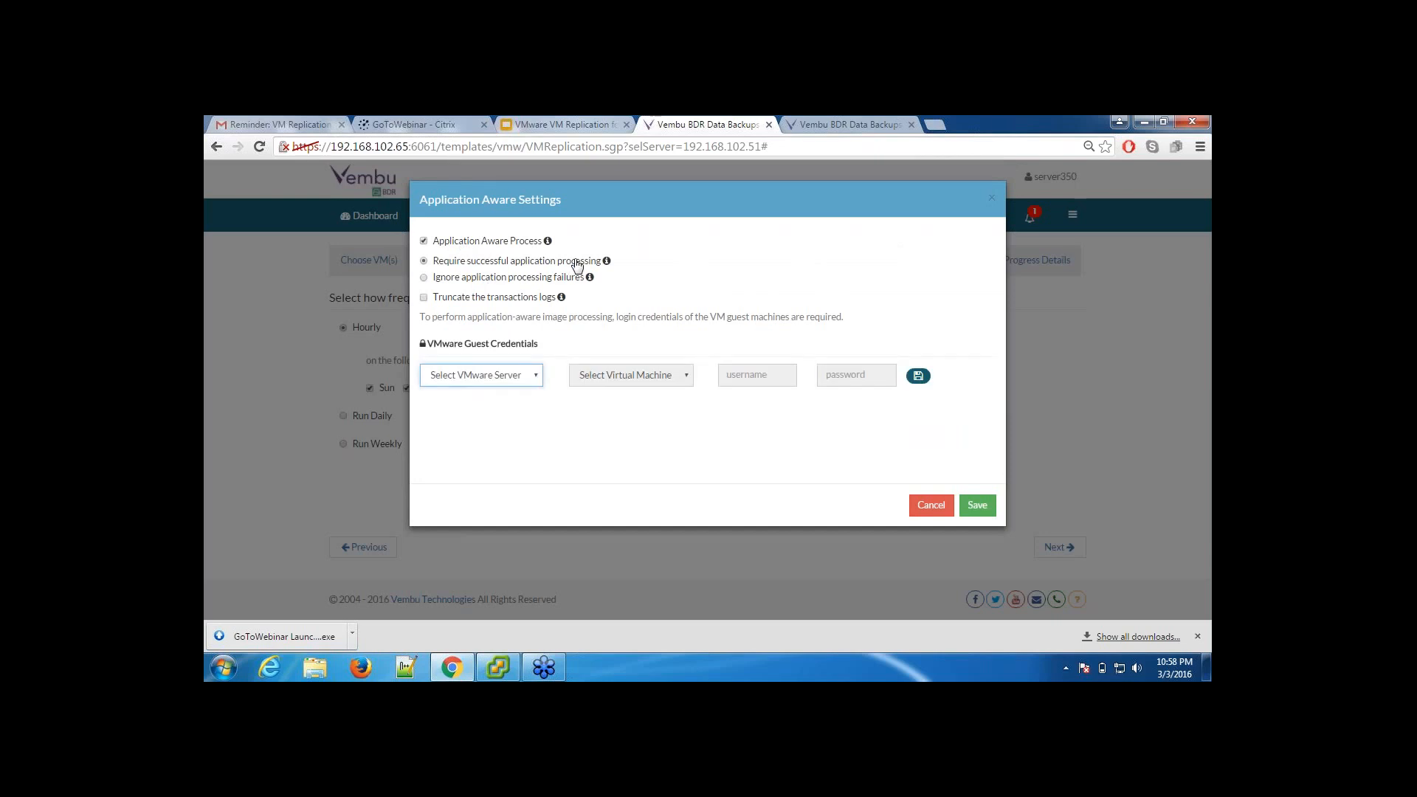
click(507, 280)
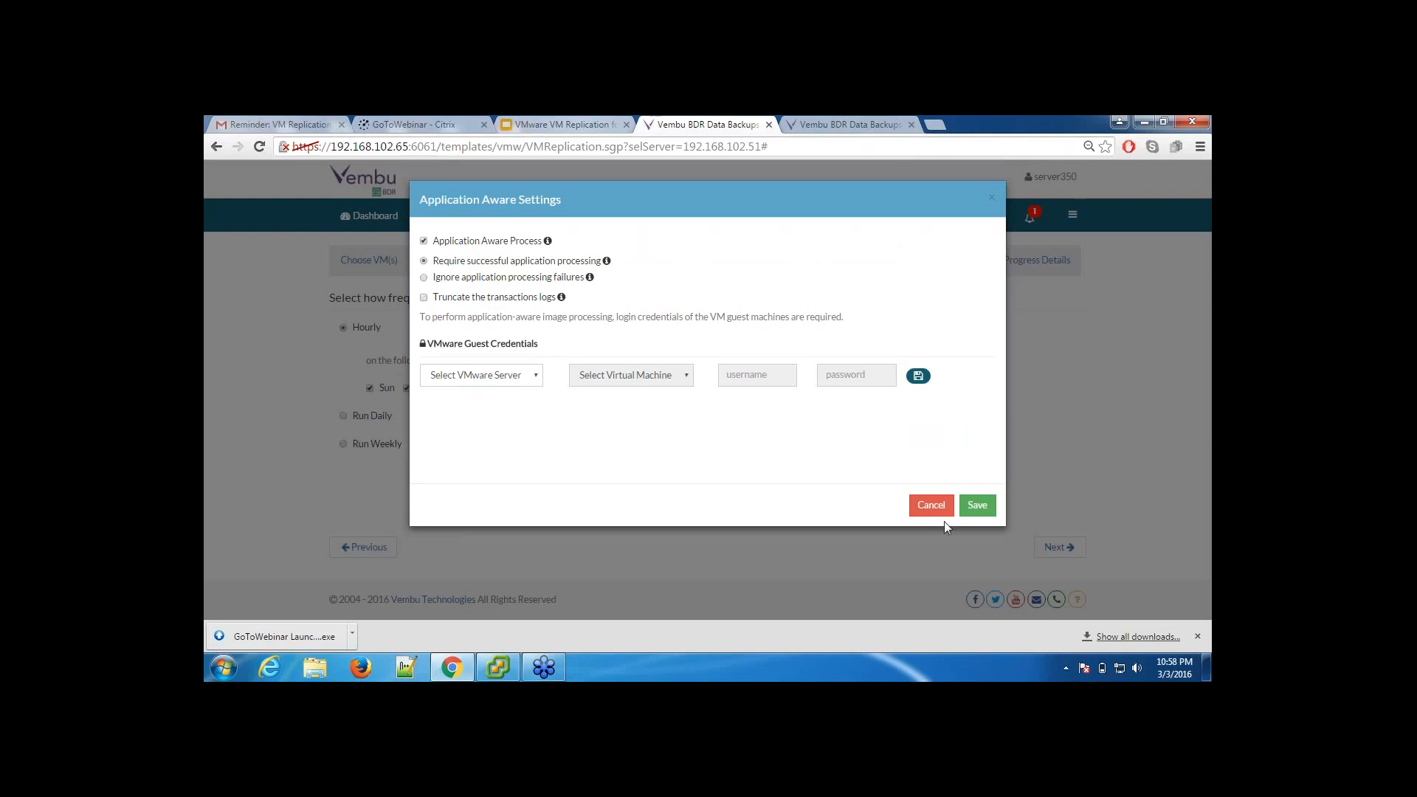
click(931, 504)
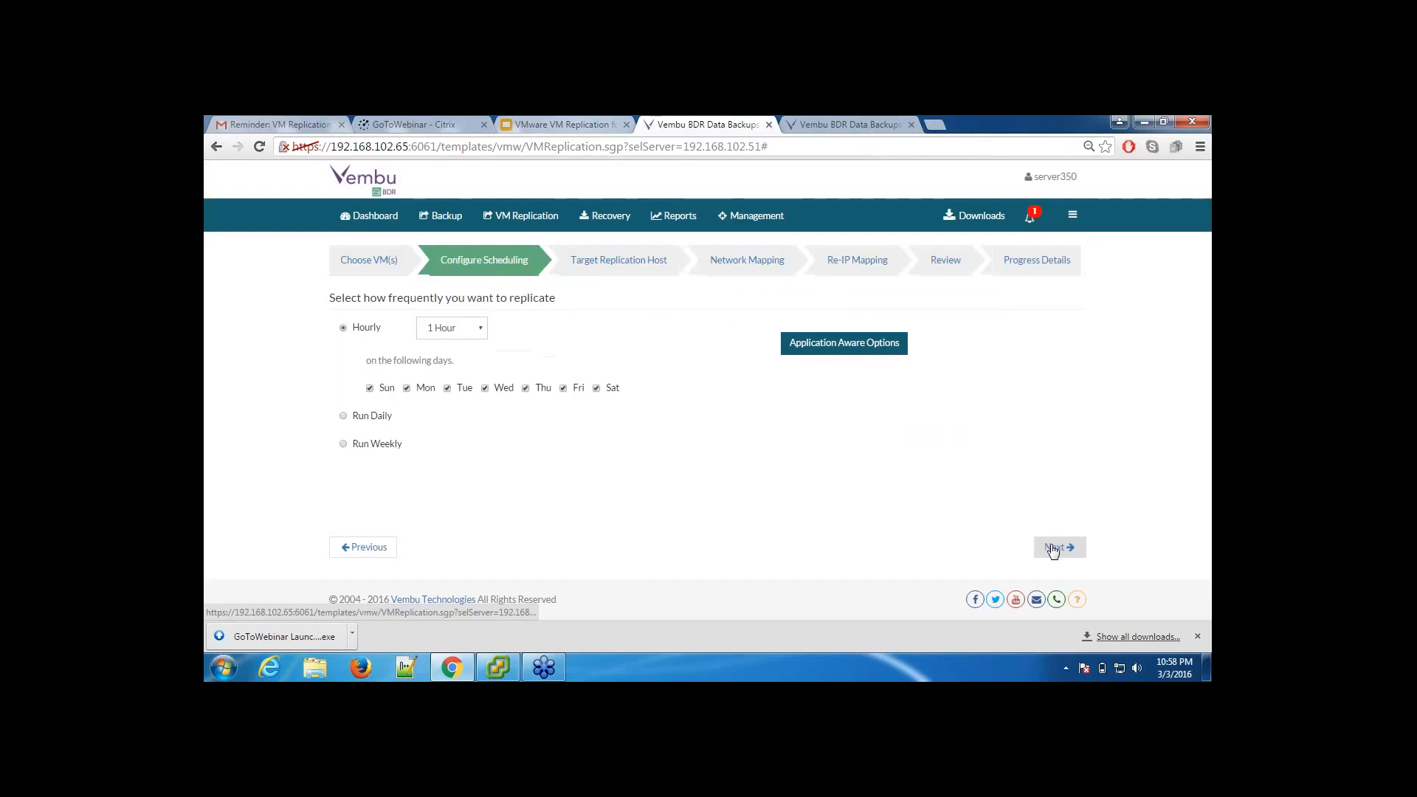
Step: Set the target DR VMware server to 192.168.102.81 and its datastore to datastore1 (3)(VMFS)
click(1059, 547)
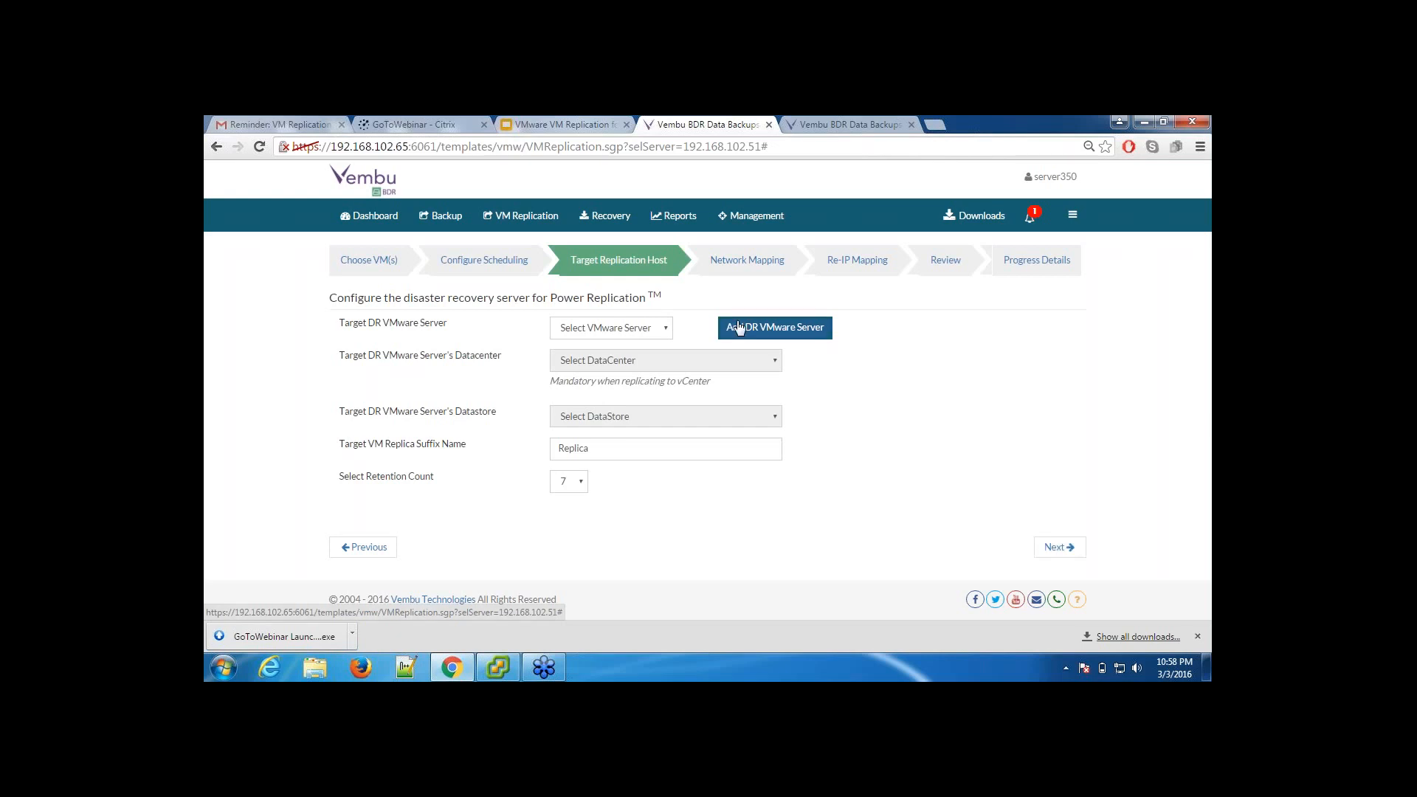
click(644, 334)
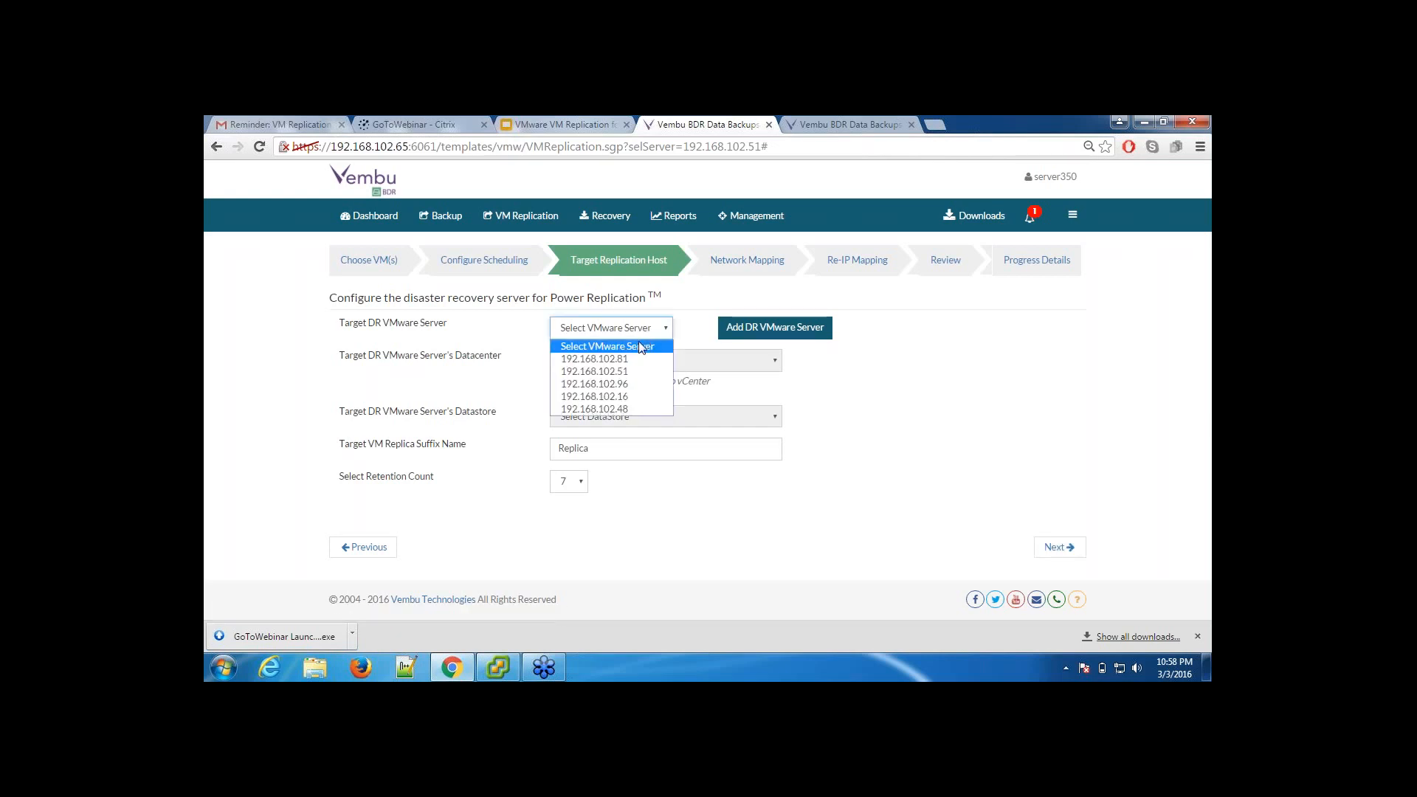
click(631, 371)
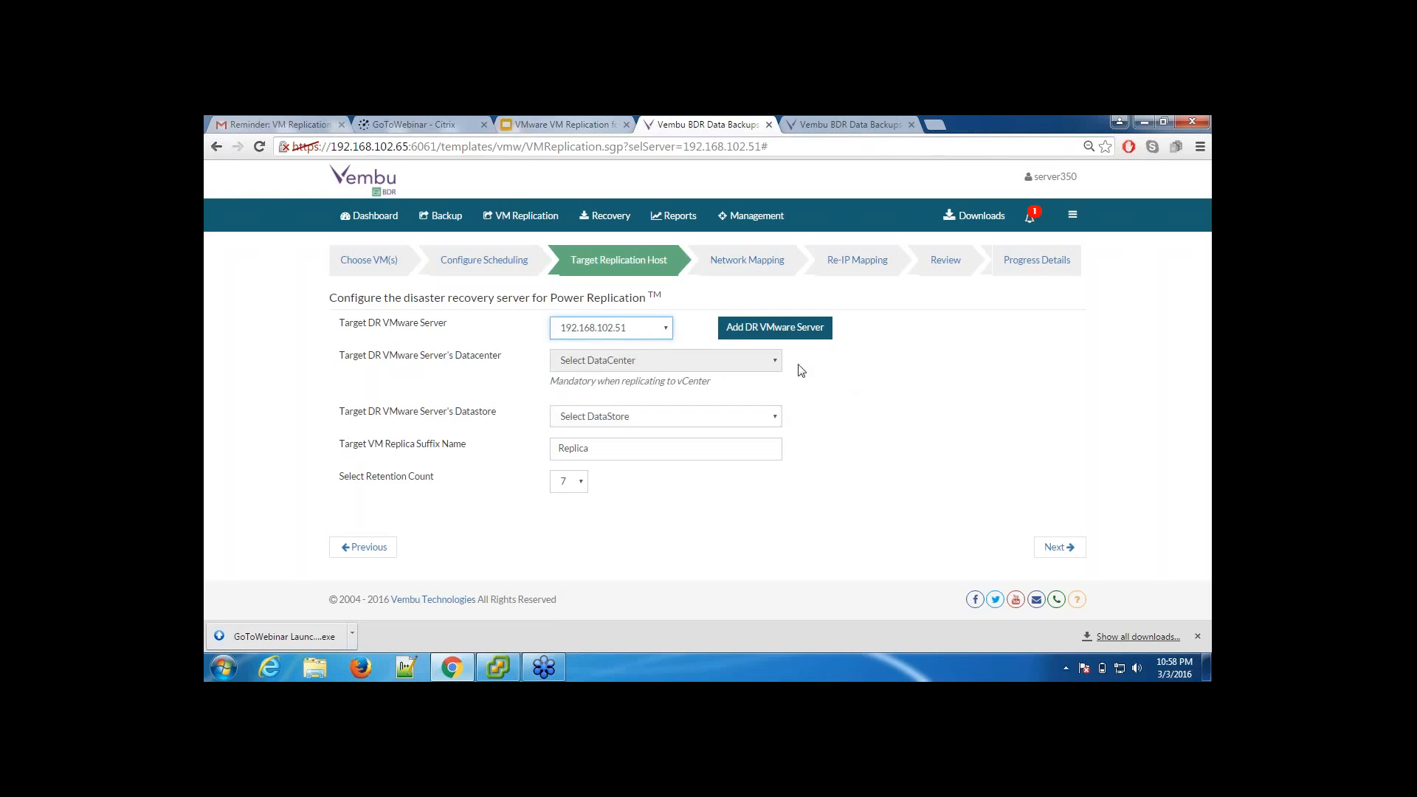
click(675, 417)
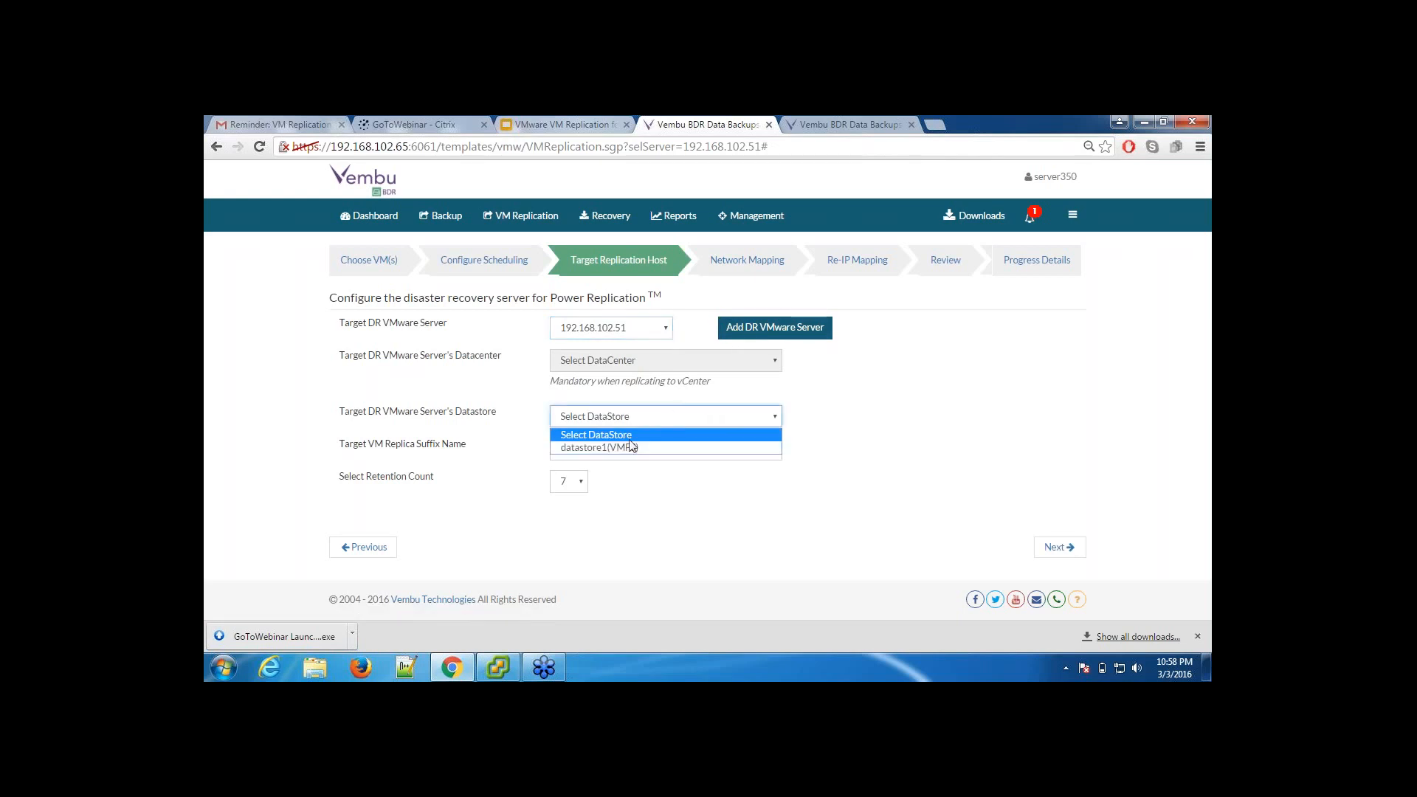
click(619, 329)
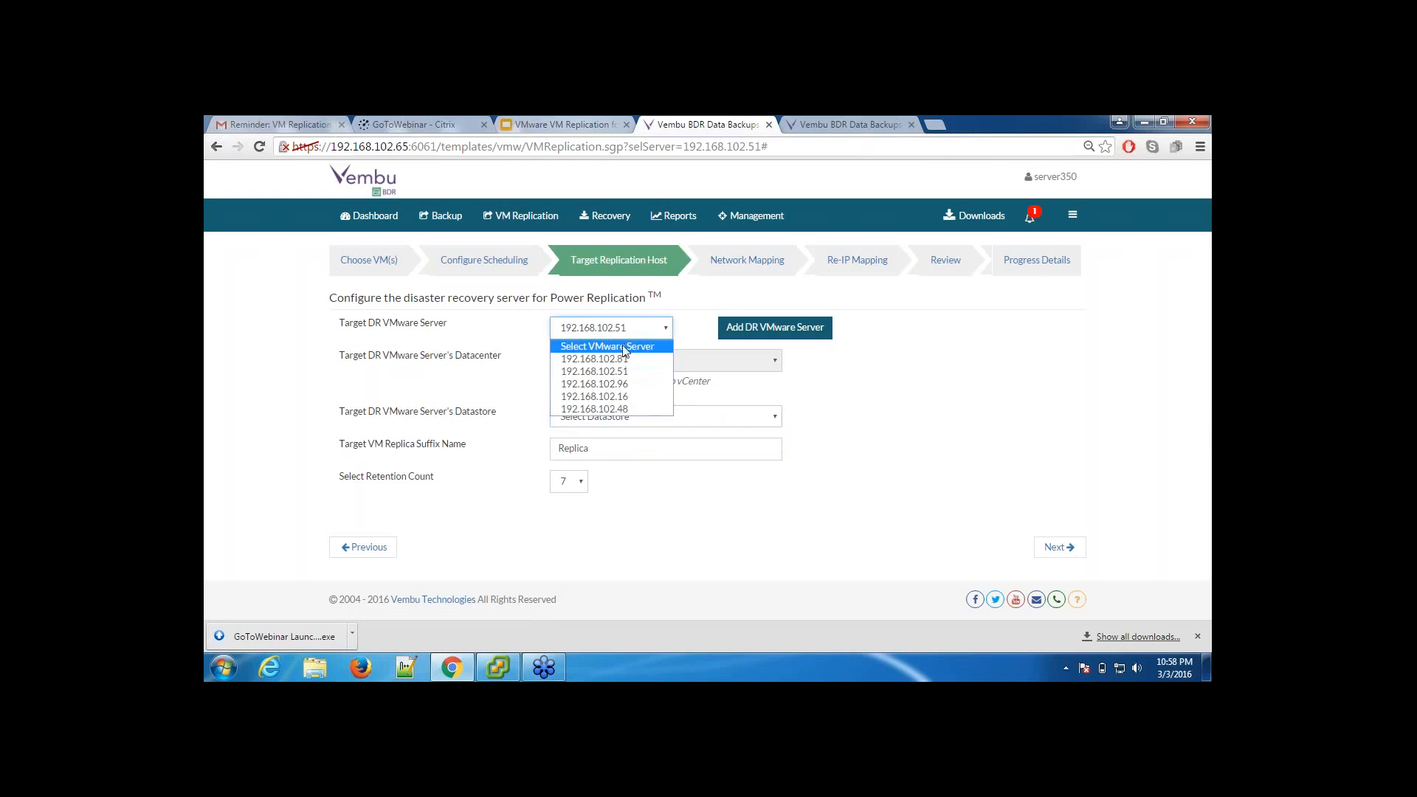
click(621, 360)
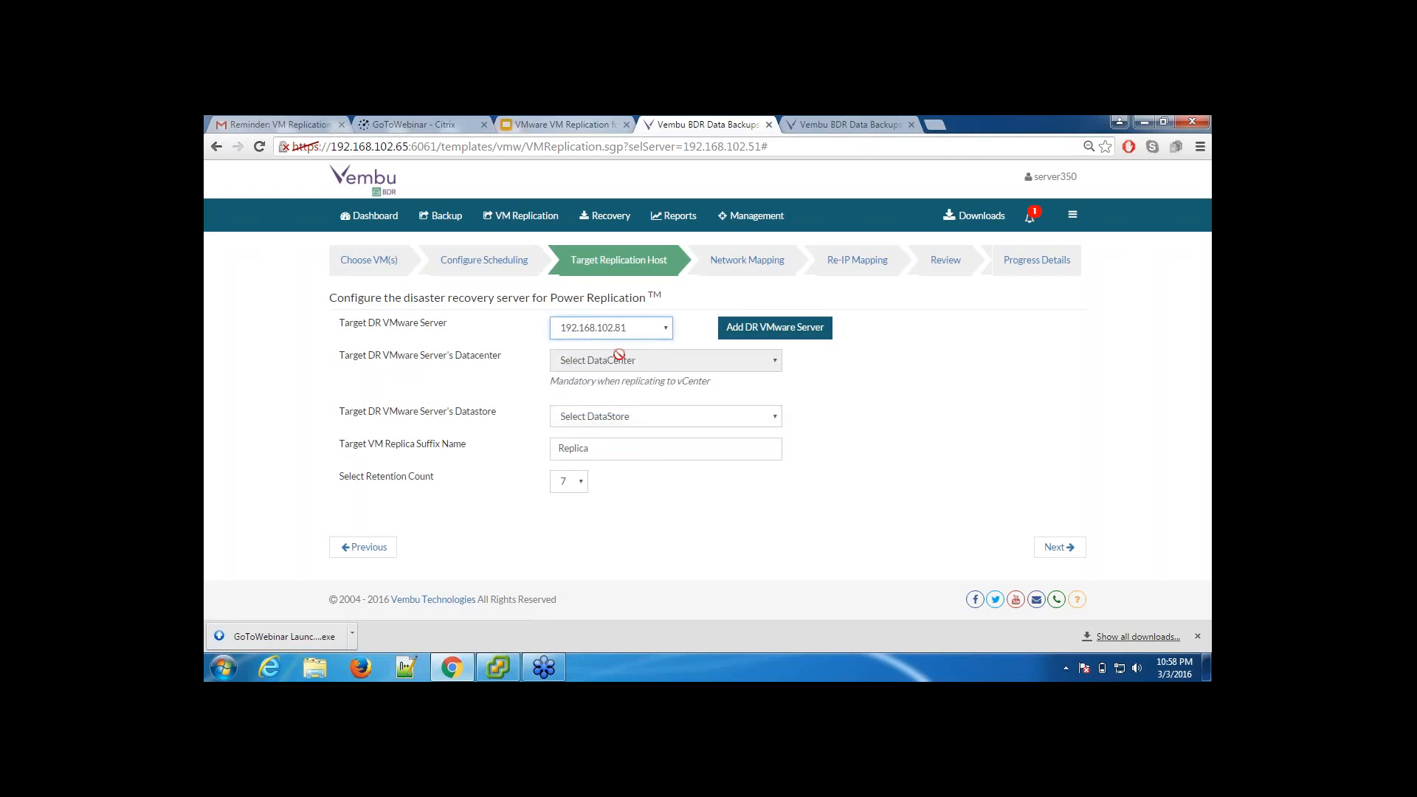
click(636, 421)
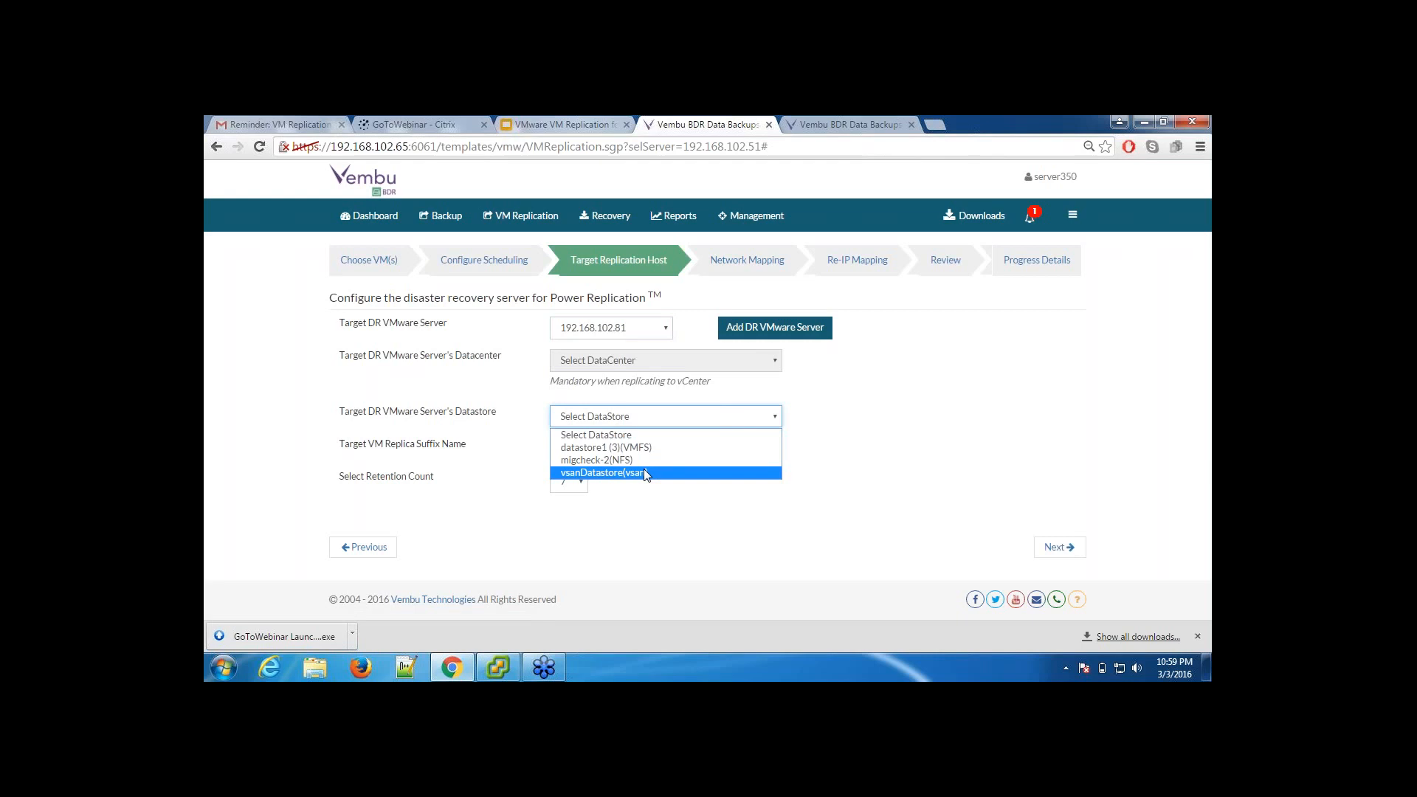
click(645, 447)
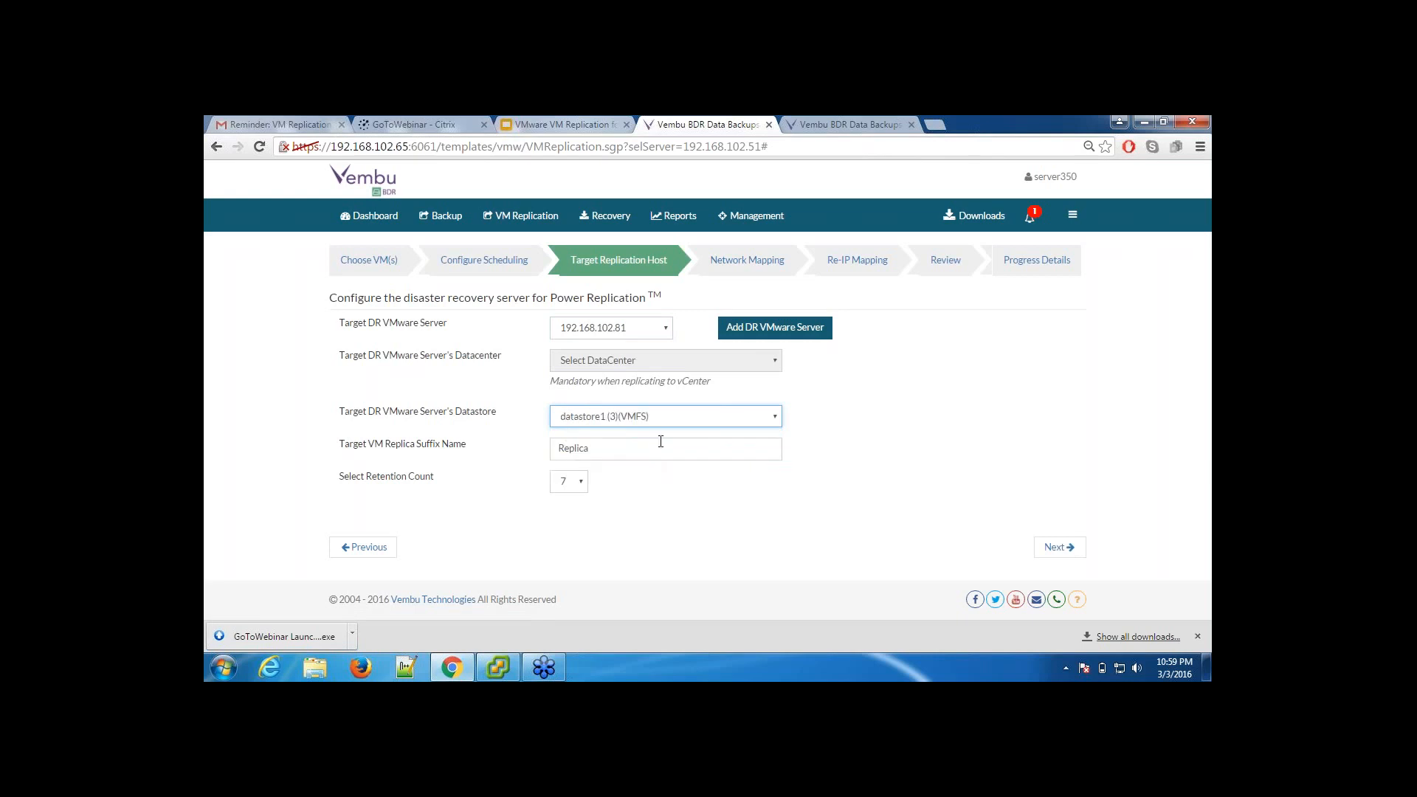
Step: Accept Replica as the target VM suffix and 7 as the retention count, and proceed to network mapping
click(713, 443)
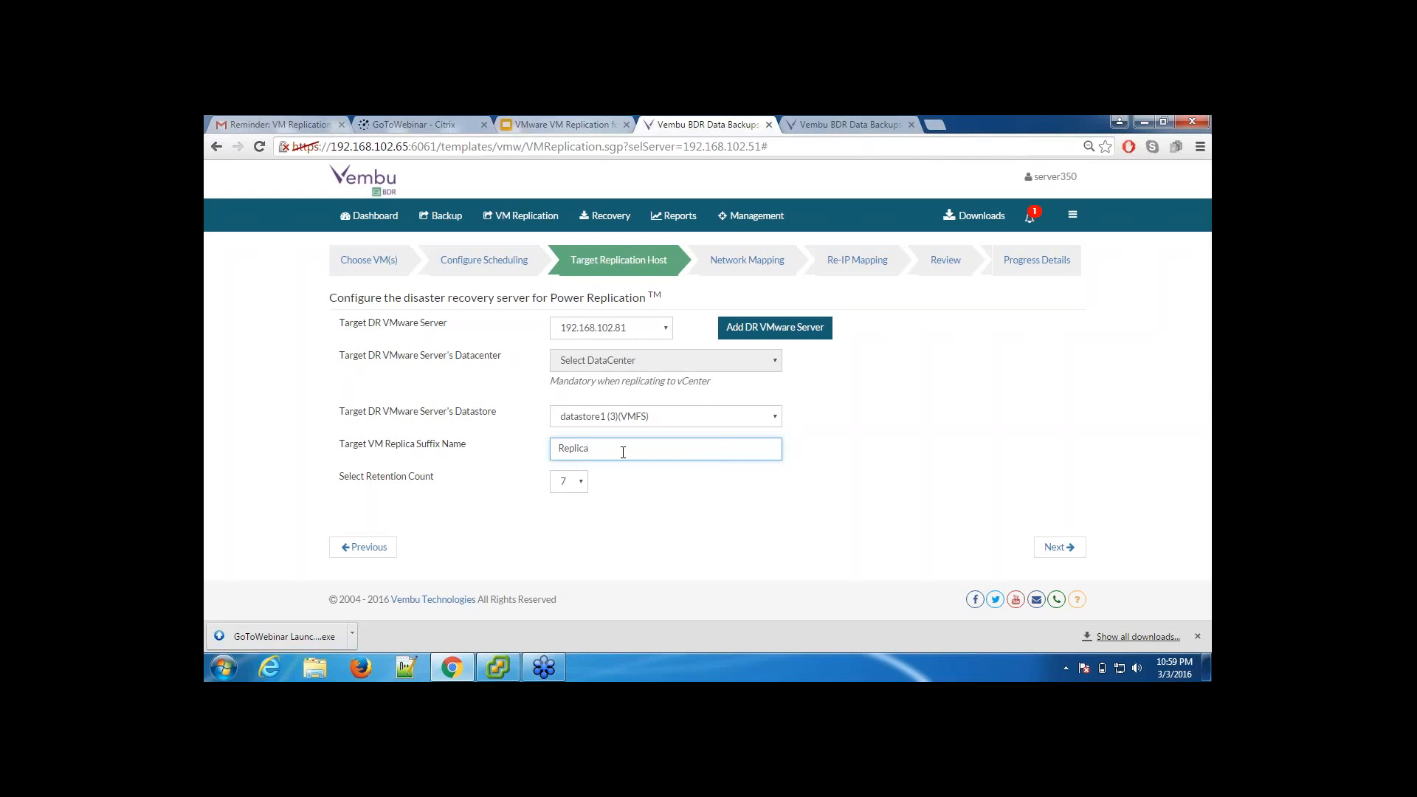
click(576, 482)
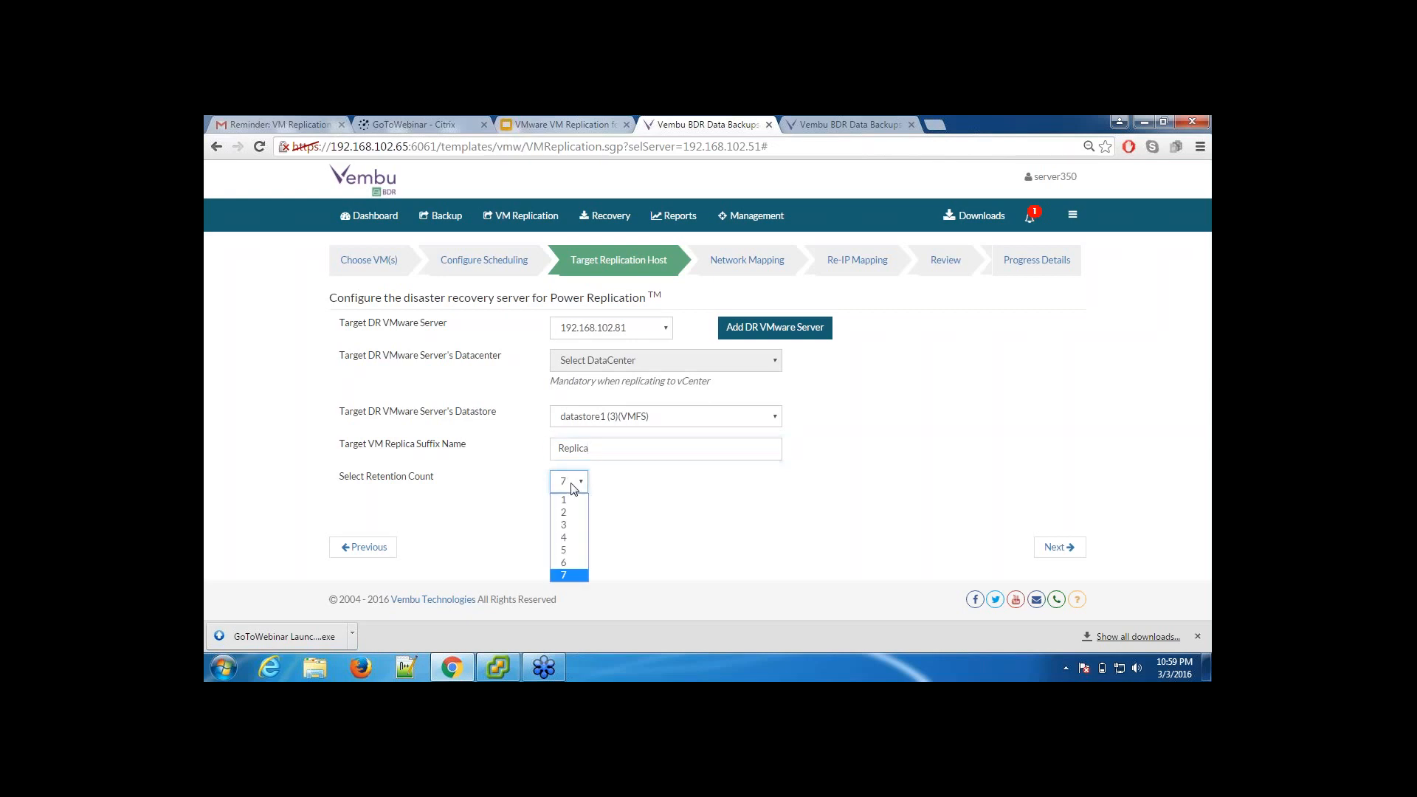
click(649, 490)
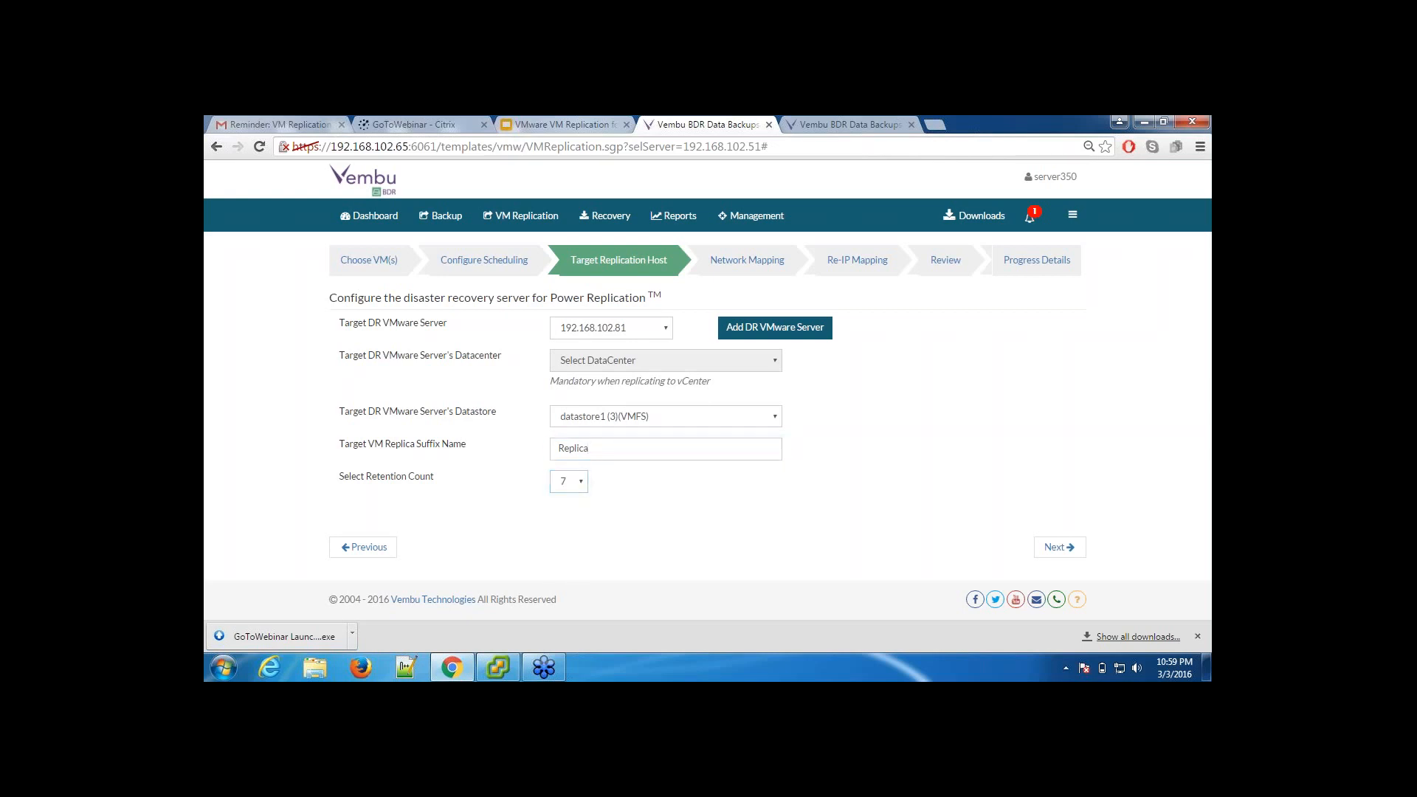
click(650, 490)
click(1053, 554)
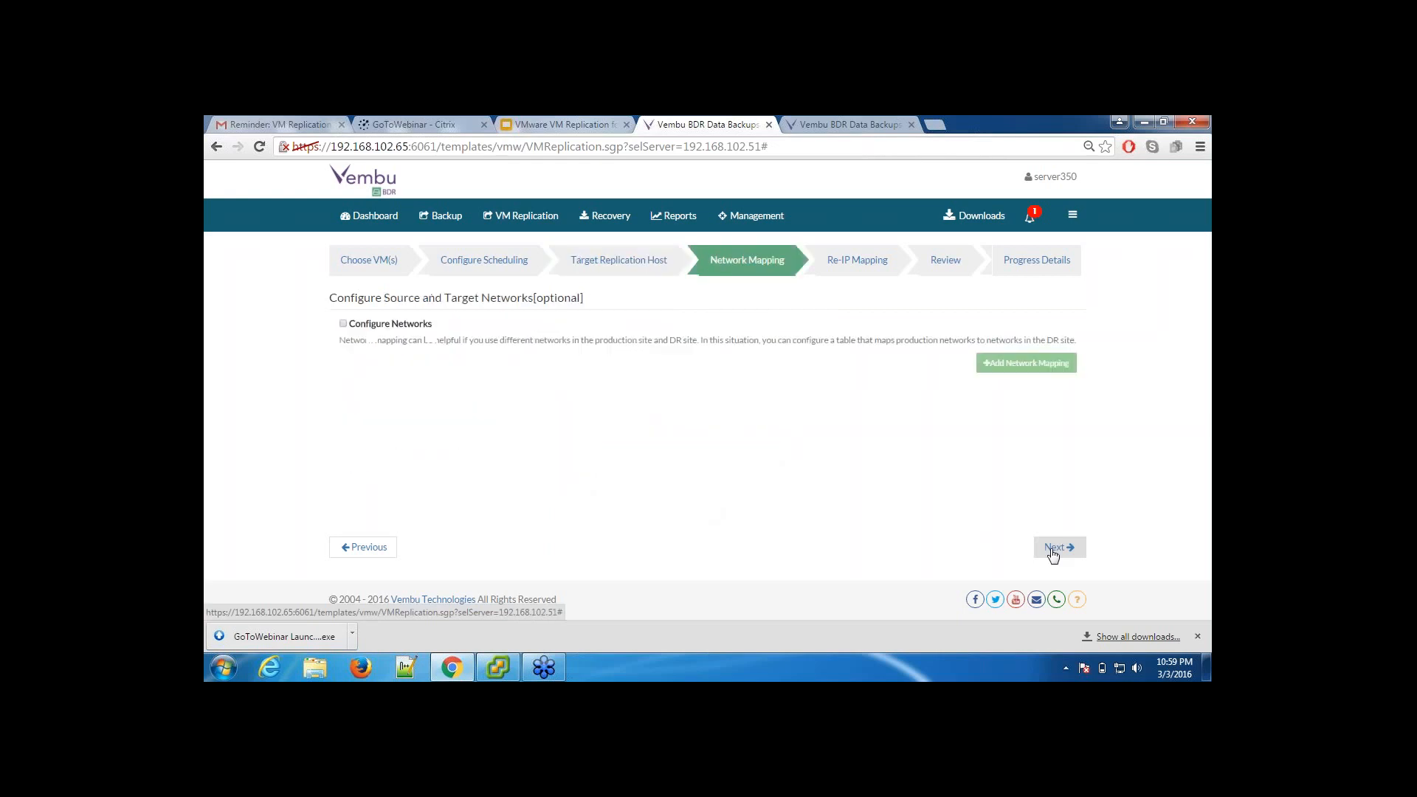
Step: Enable network configuration and map source network VLAN 9 to target network VLAN 4 for the replication job
click(344, 324)
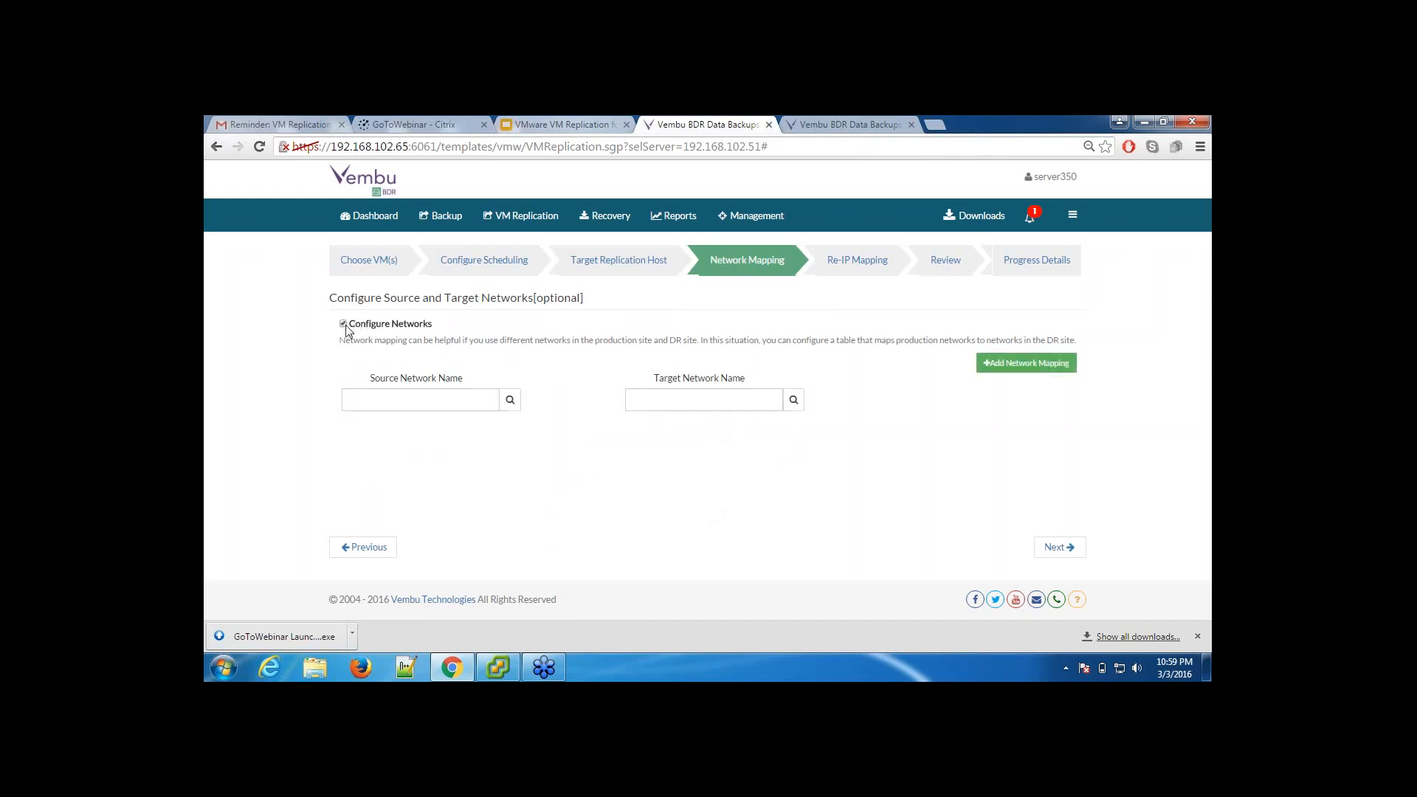
click(510, 400)
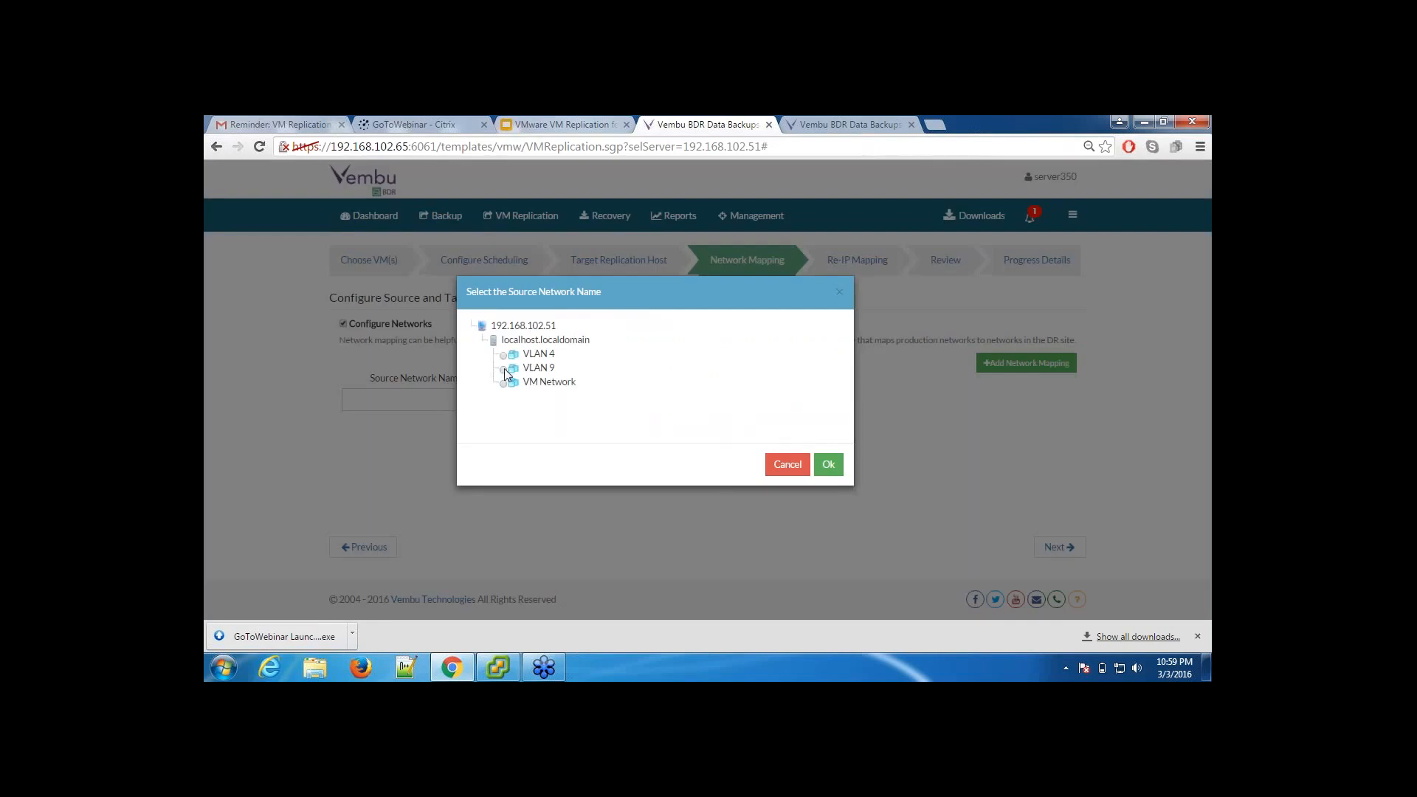
click(828, 465)
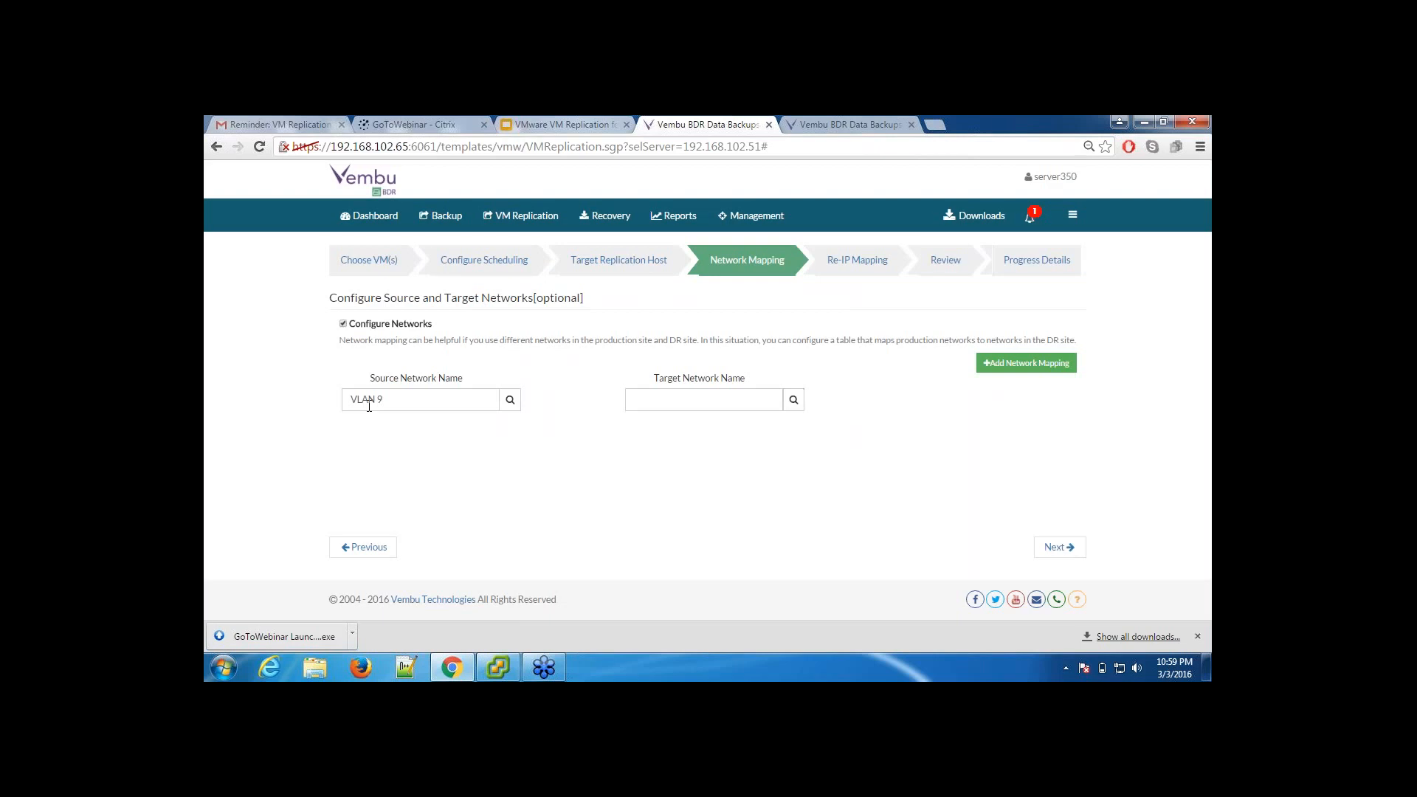
click(794, 408)
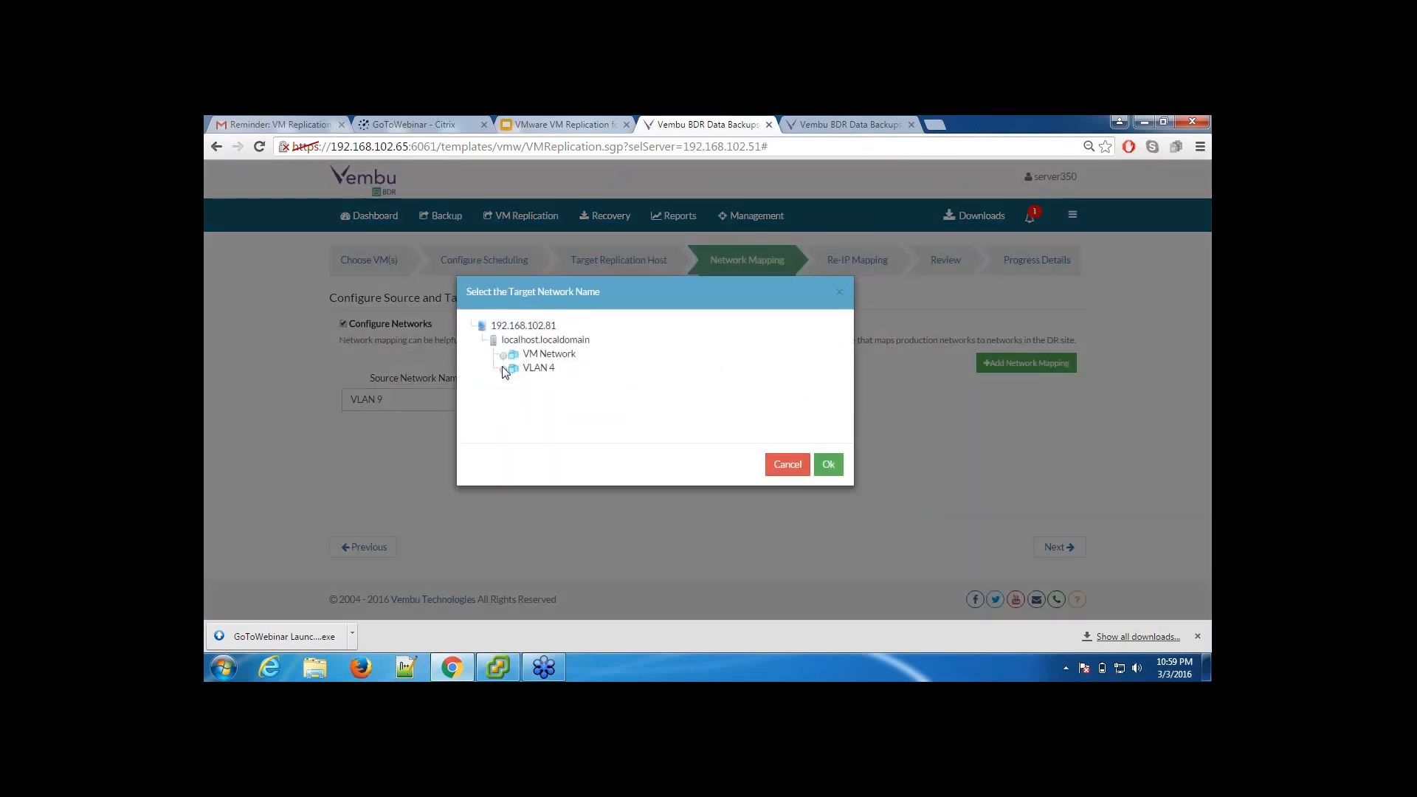
click(503, 369)
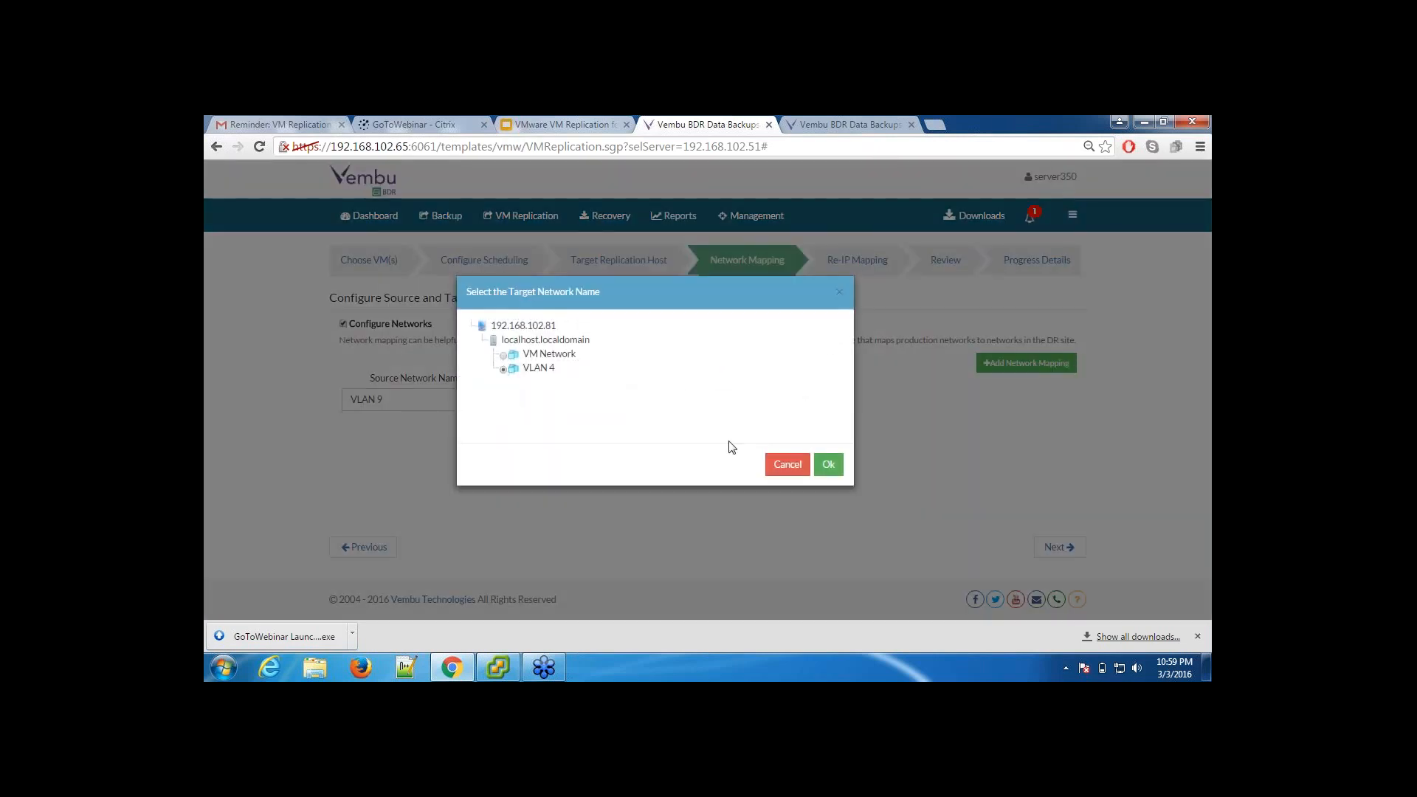
click(828, 465)
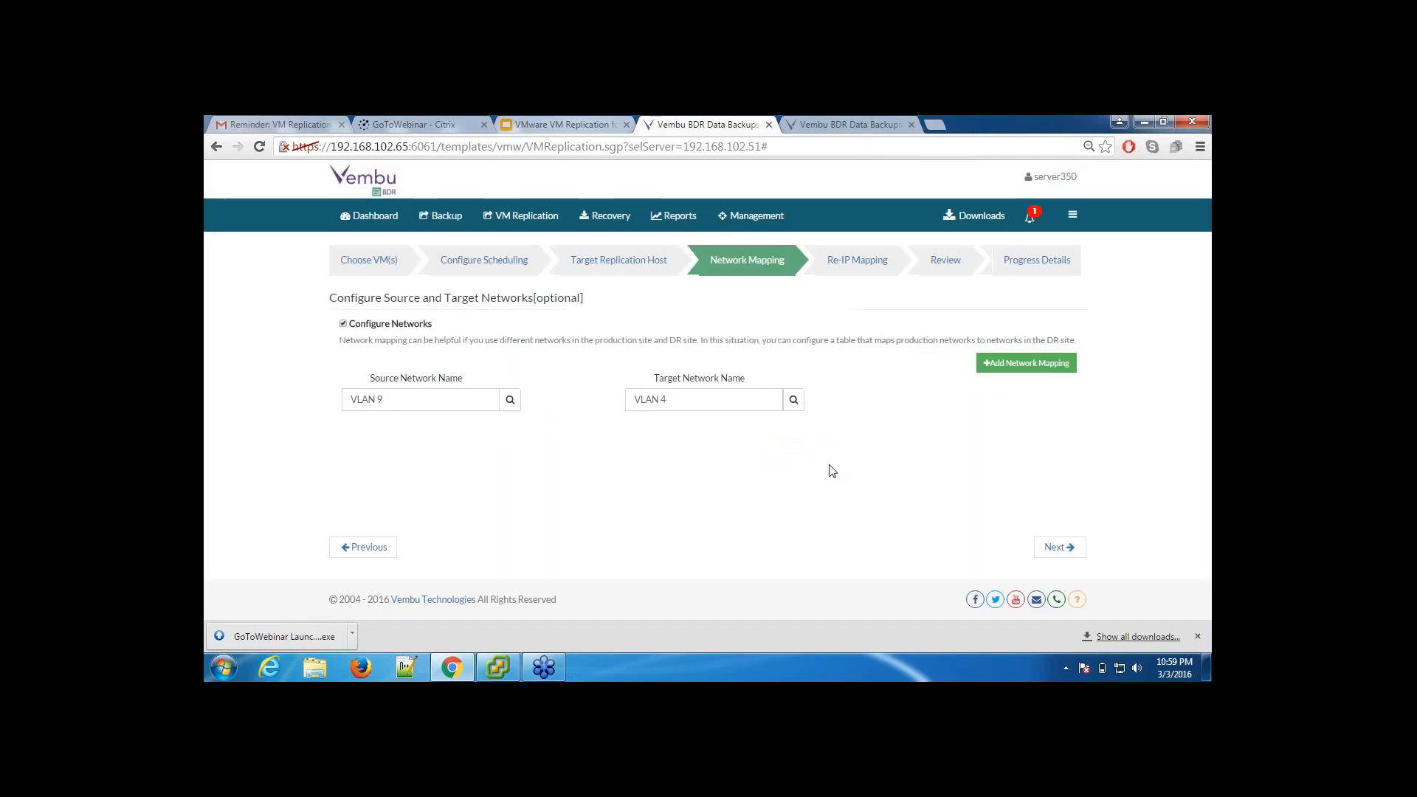
click(1056, 548)
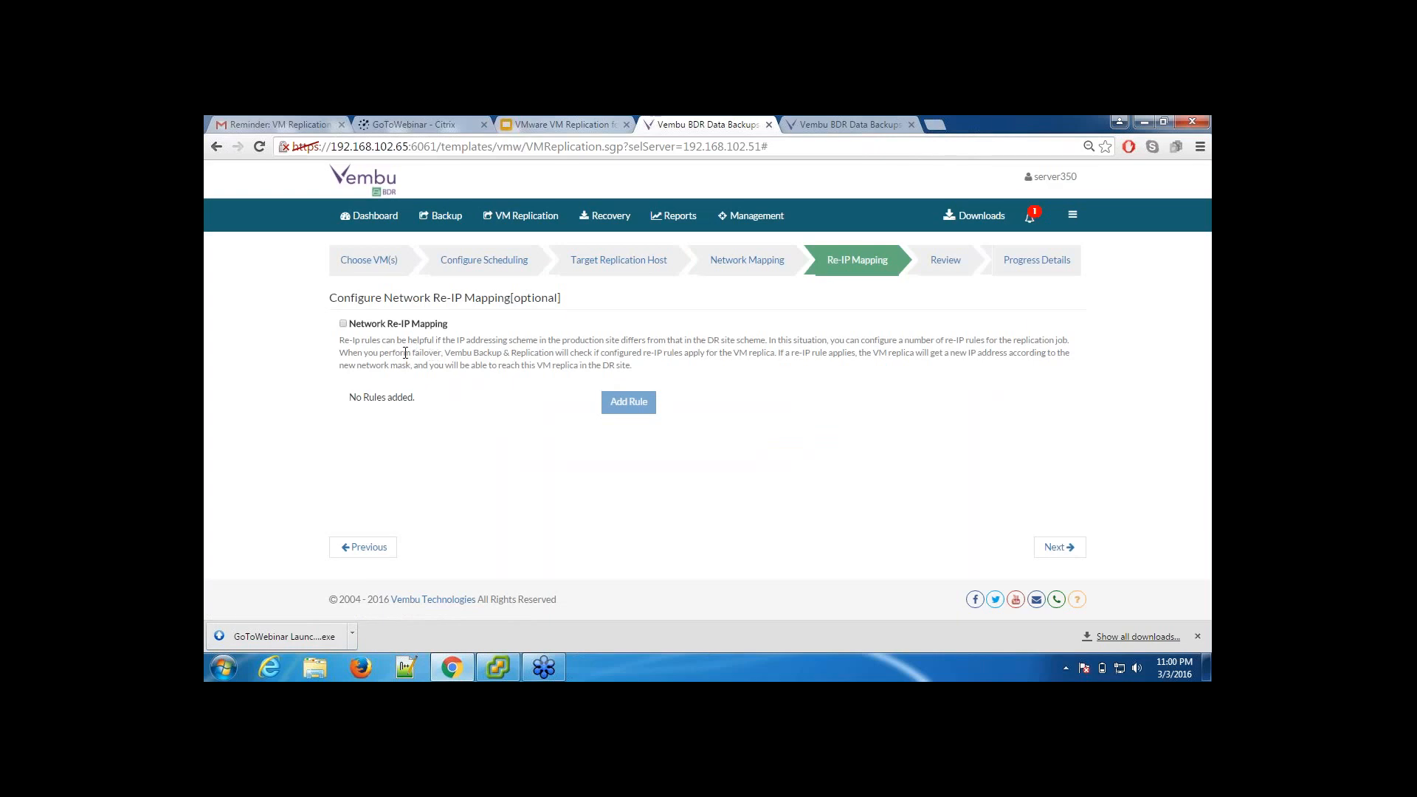
Step: Enable Network Re-IP Mapping and examine the source, target, gateway and DNS fields of a new Re-IP rule without saving one
click(345, 324)
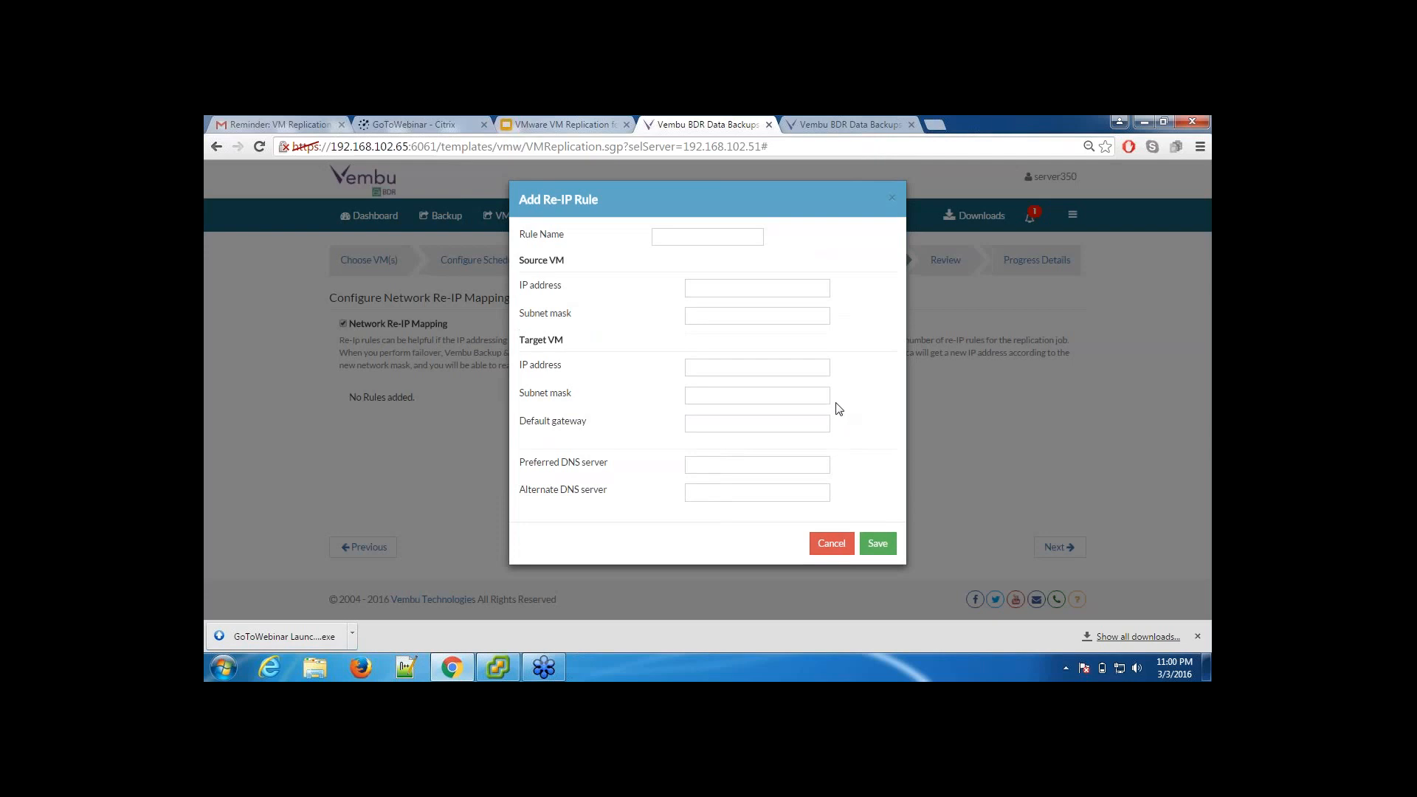
click(682, 239)
click(726, 284)
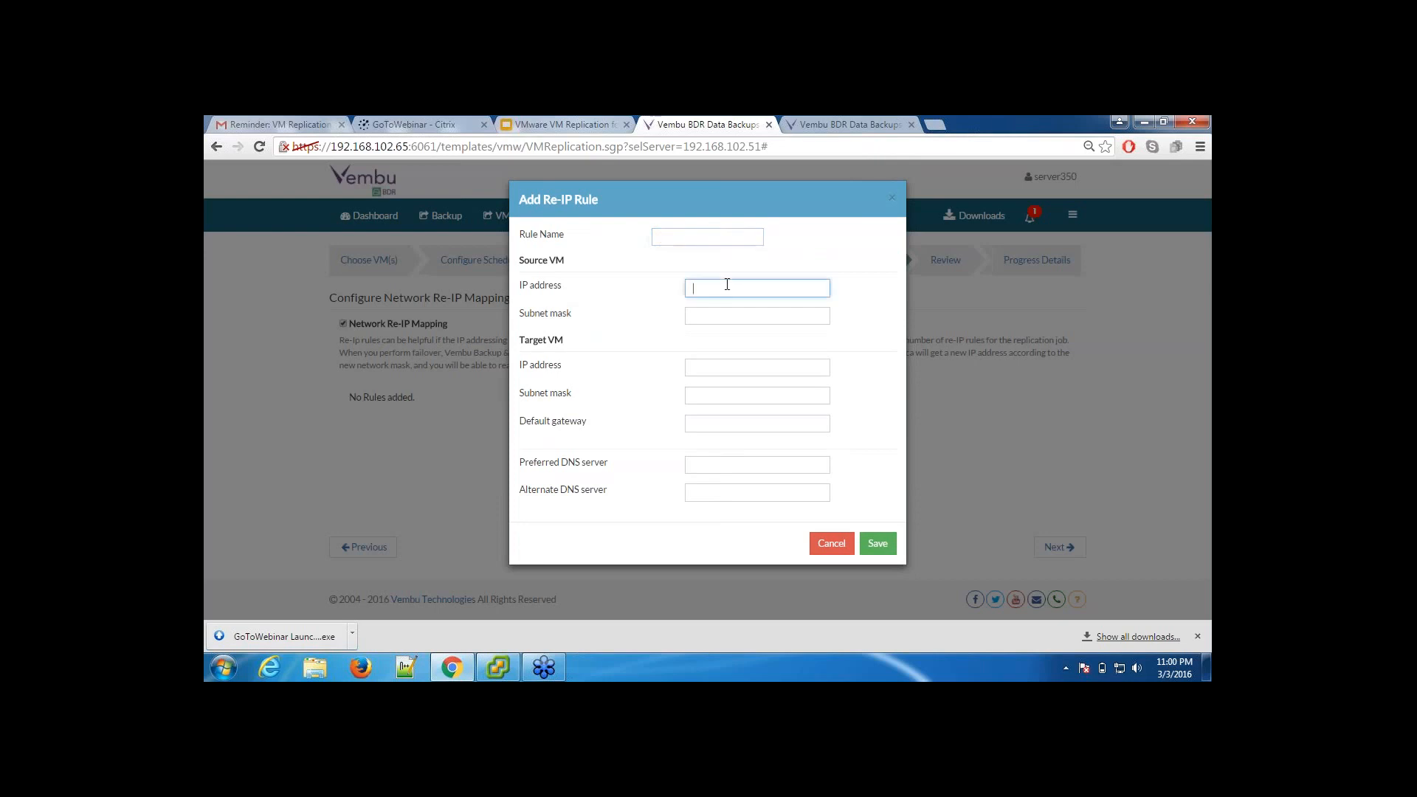
click(721, 365)
click(716, 396)
click(711, 423)
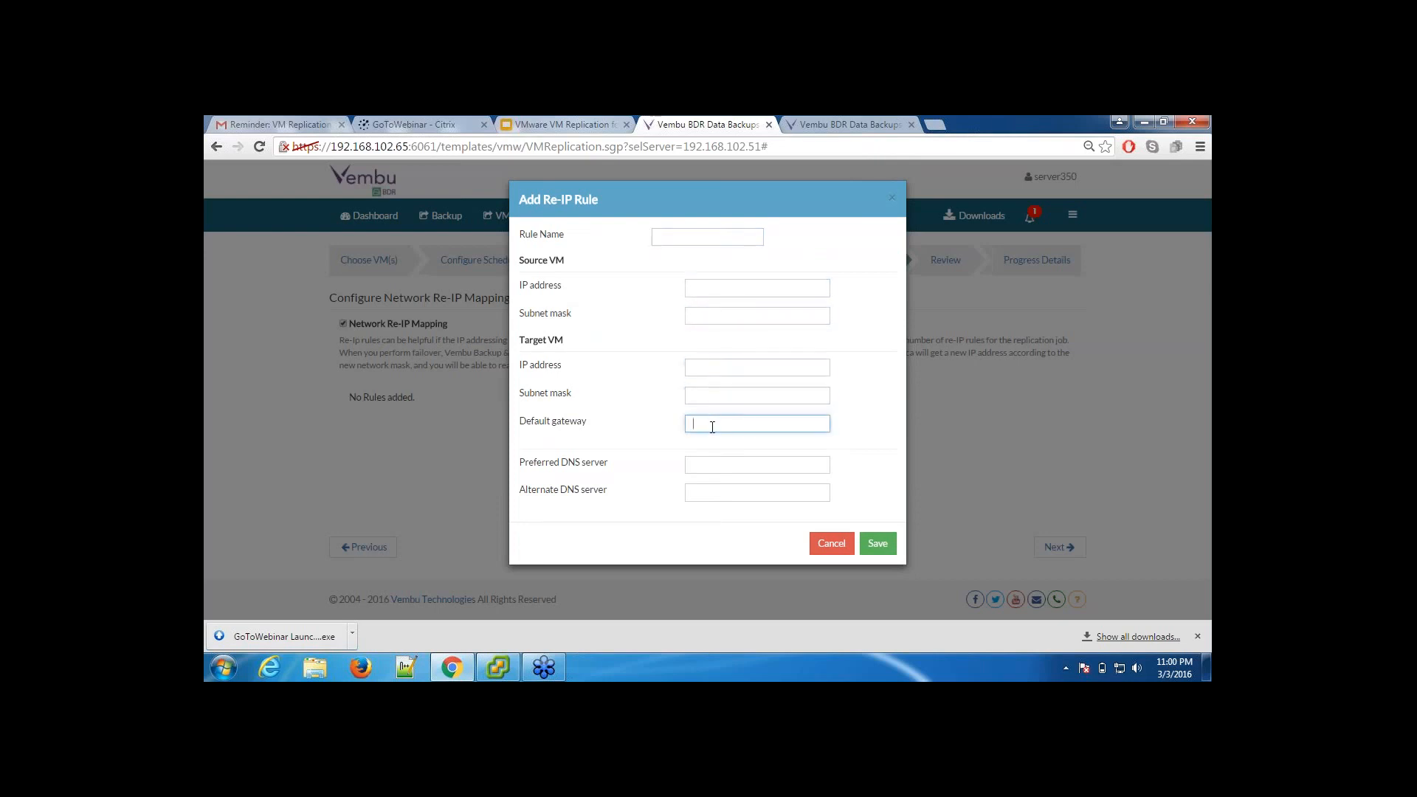
click(713, 465)
click(713, 490)
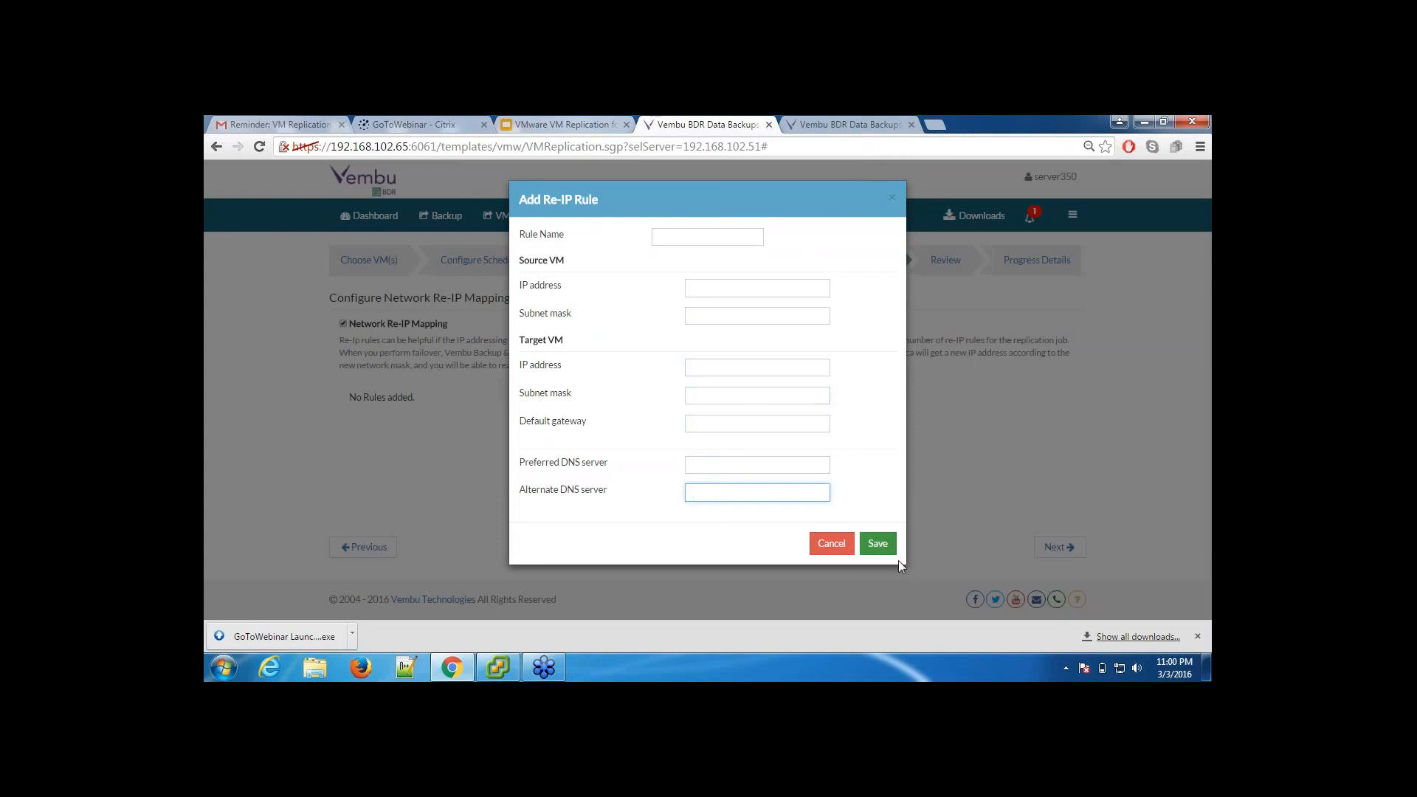
click(831, 543)
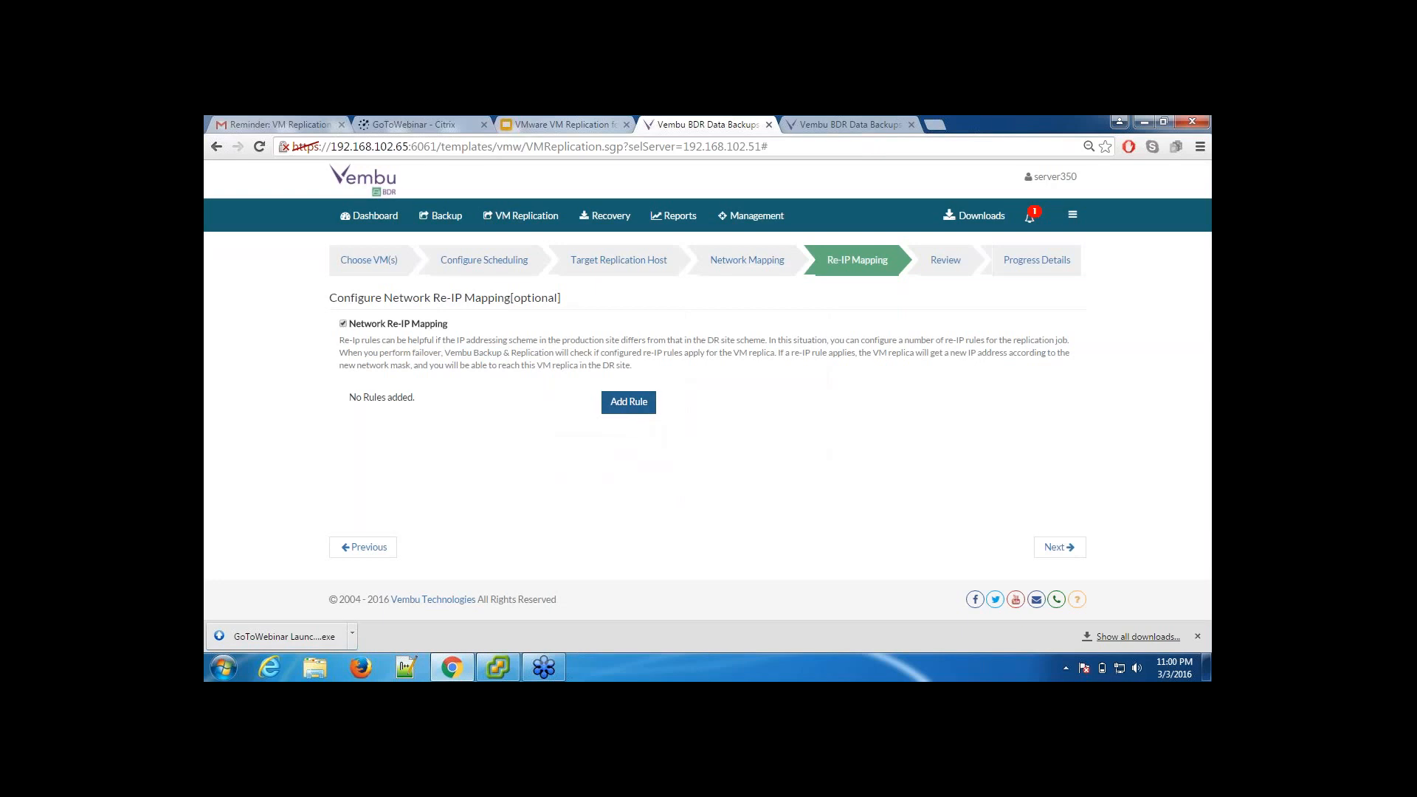
click(626, 402)
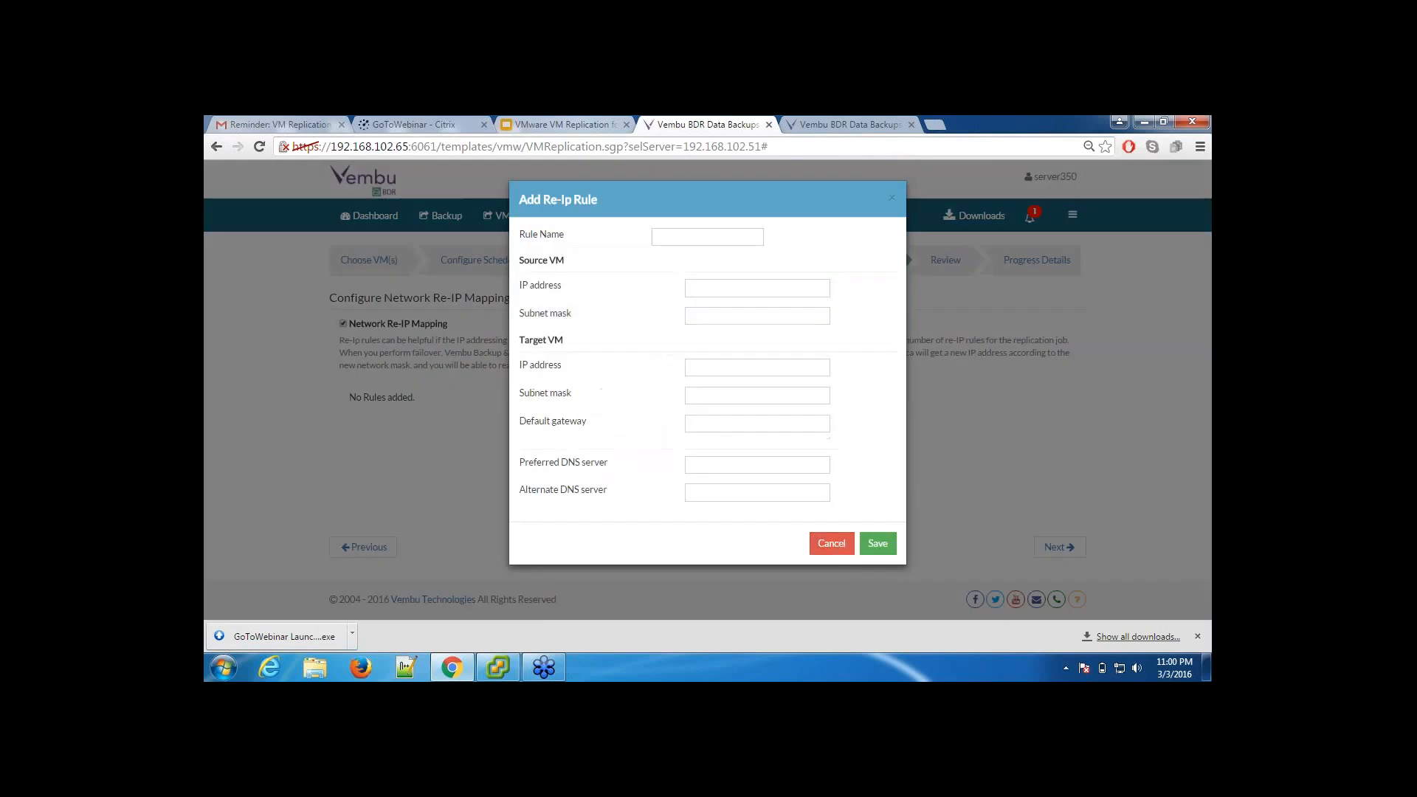
click(829, 544)
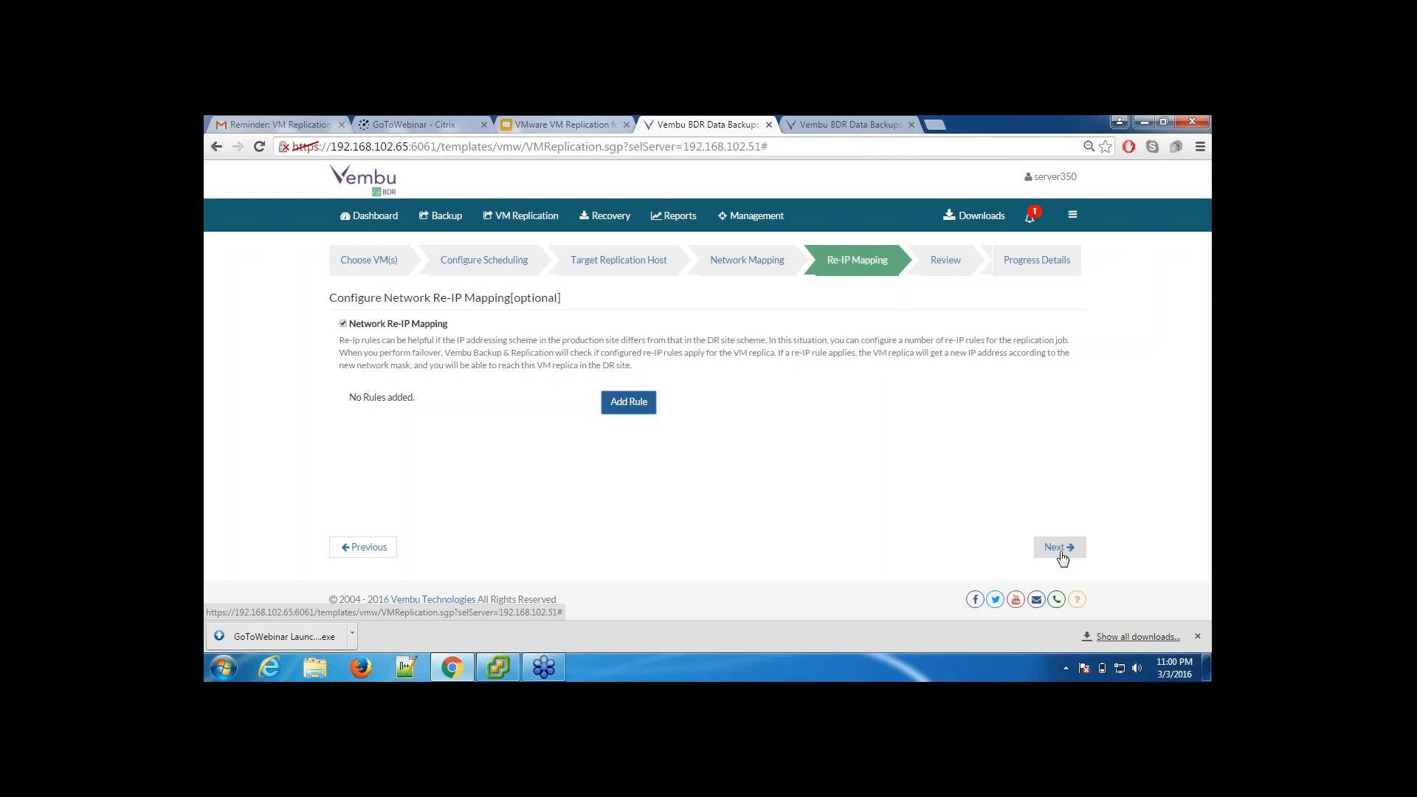
Step: Turn off Network Re-IP Mapping and proceed to the review of the replication configuration
click(1060, 550)
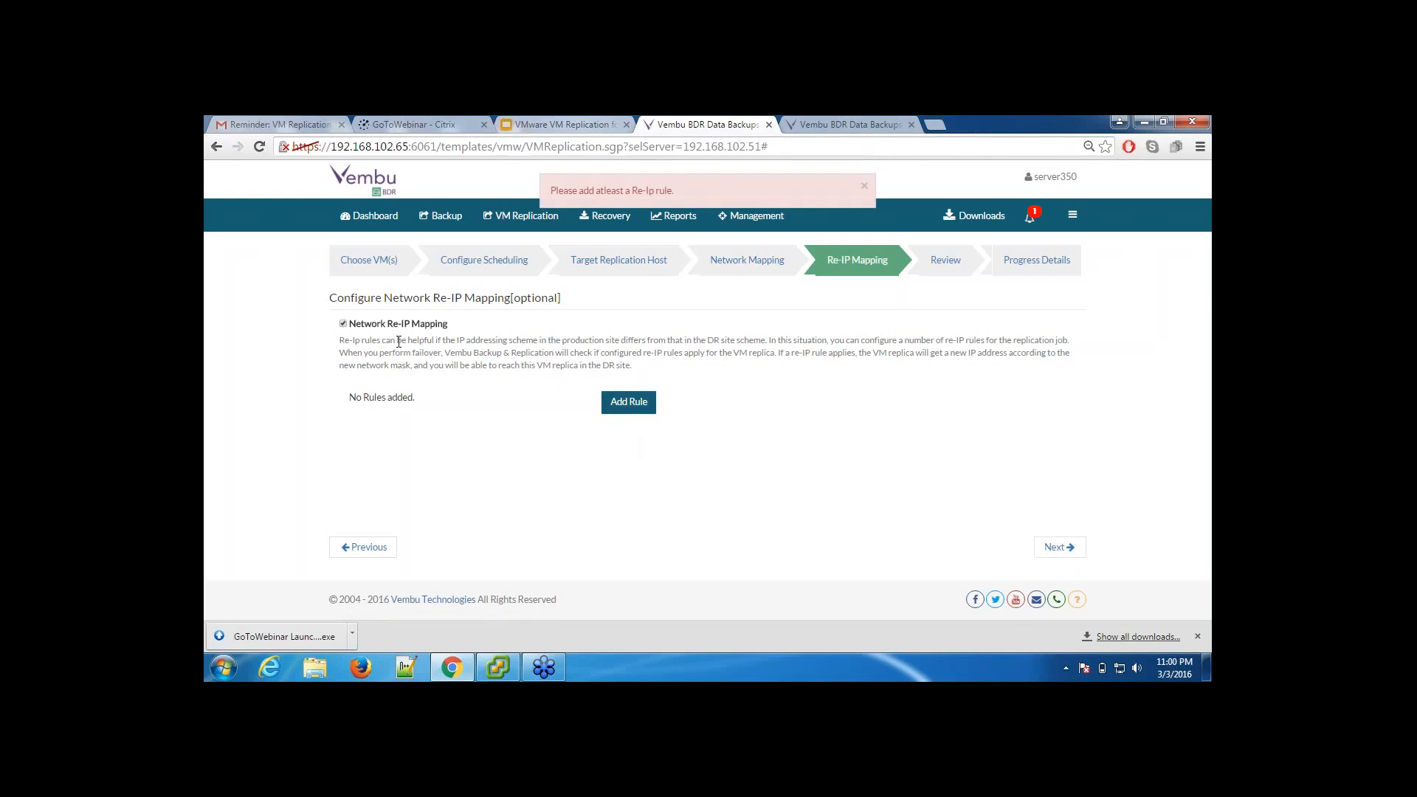
click(344, 323)
click(1057, 547)
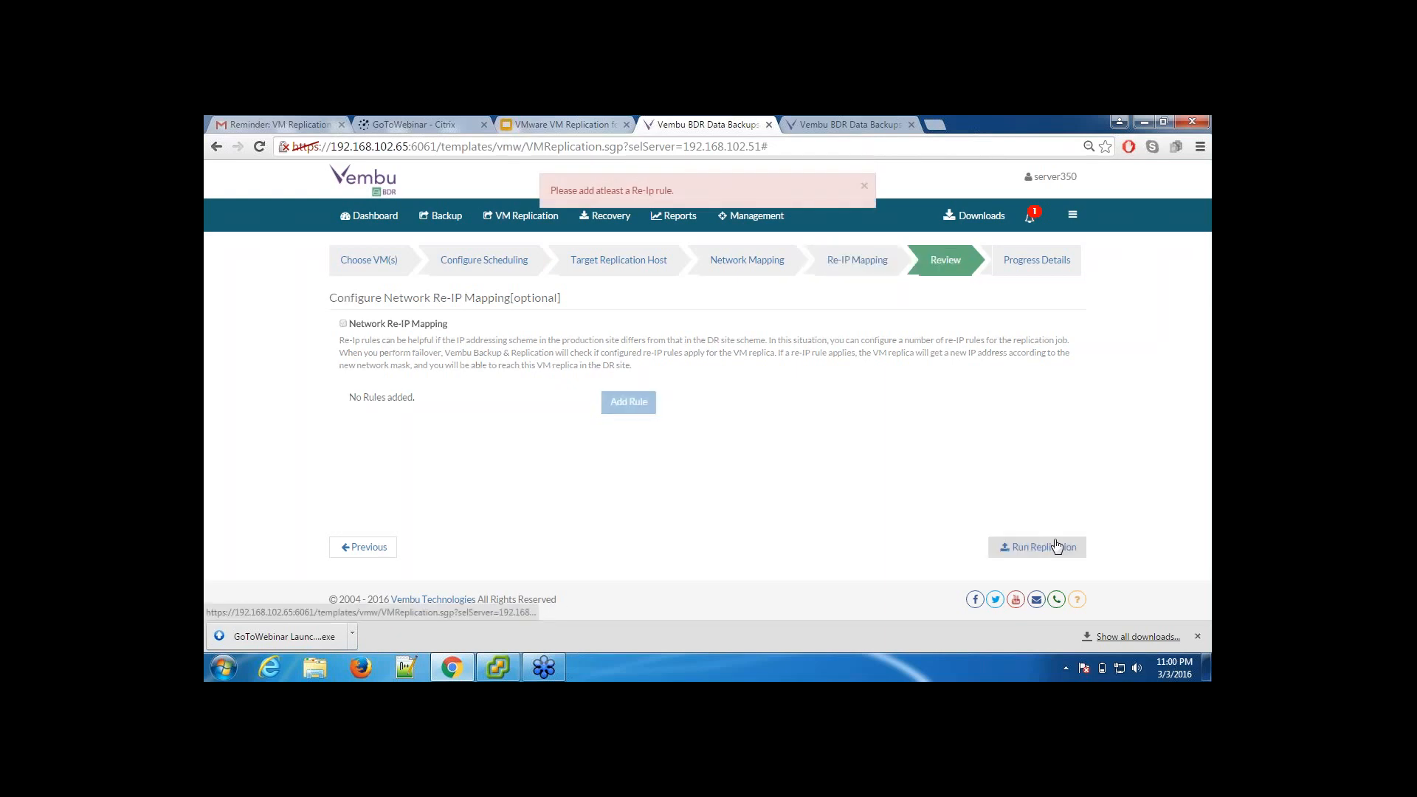
Step: Name the replication schedule DR_Test
click(449, 326)
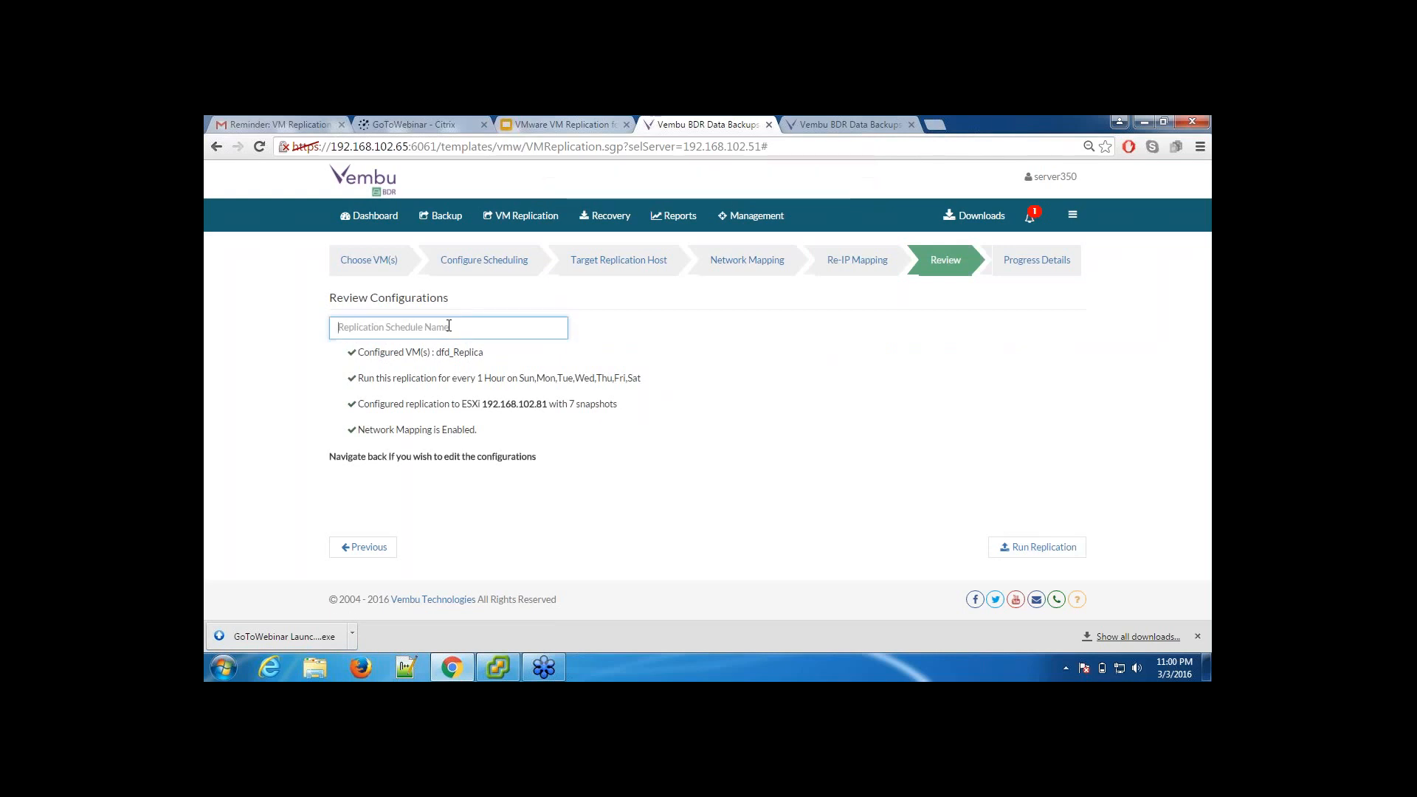
text(DR)
text(_Te)
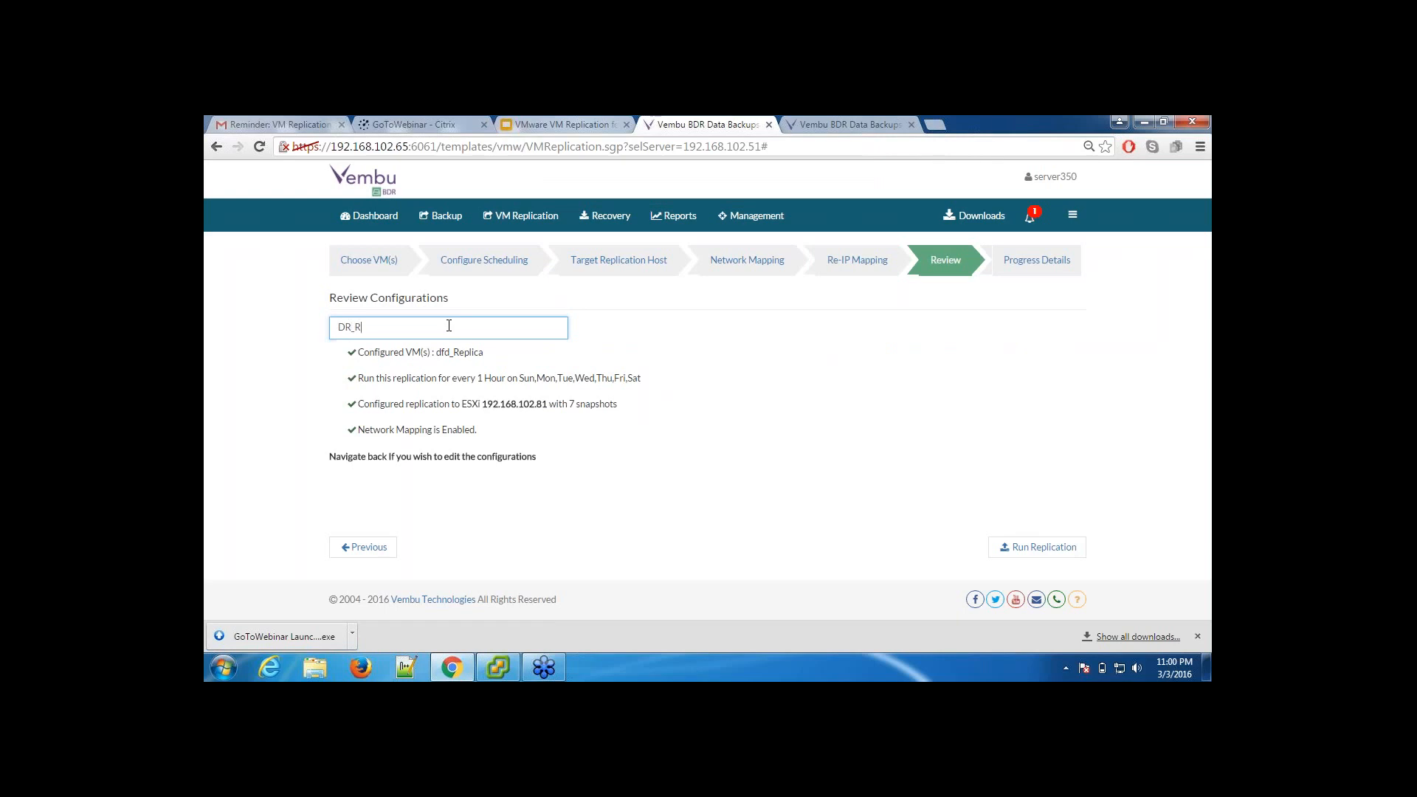
text(st)
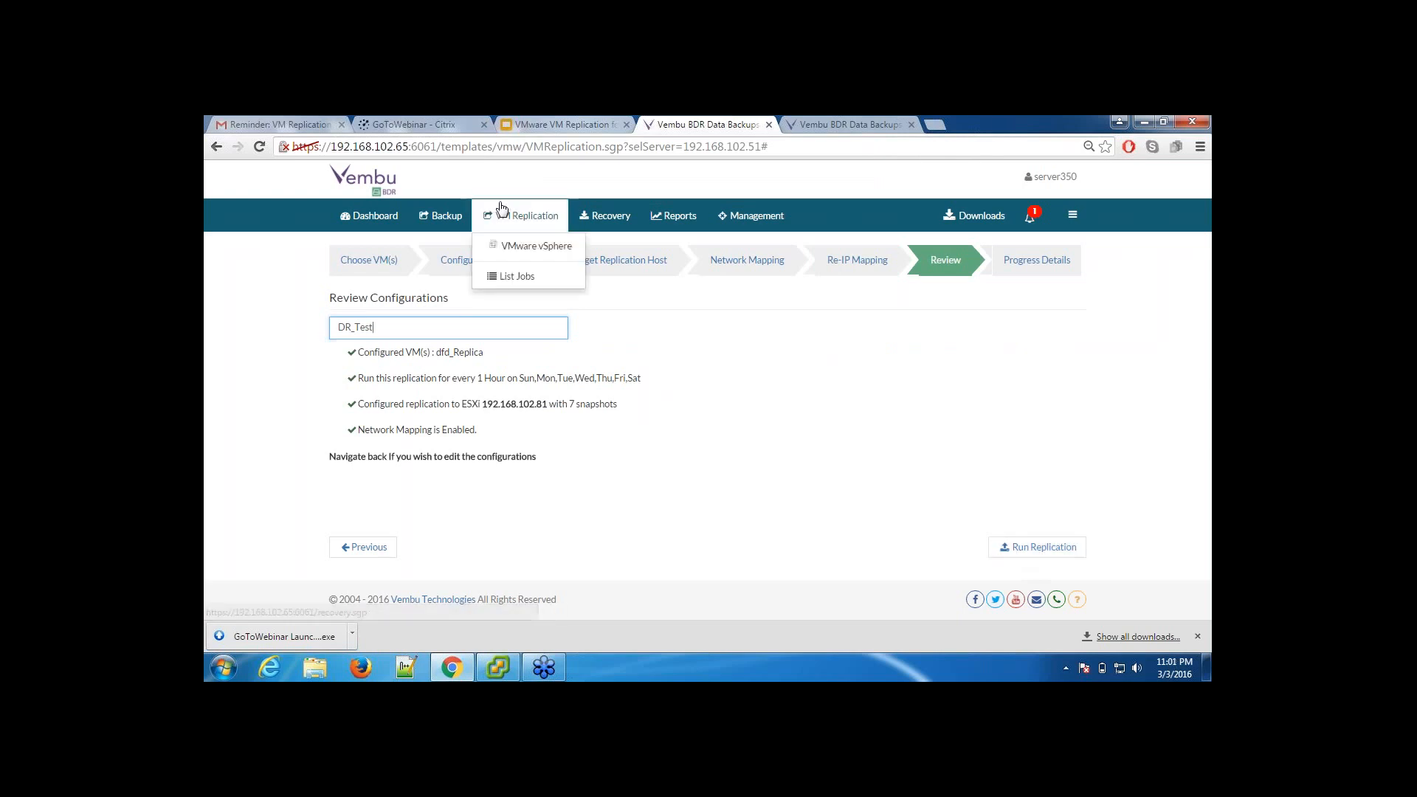
Step: List the existing VM replication jobs and start a restore for the Replica2_Check job
mouse_move(481, 216)
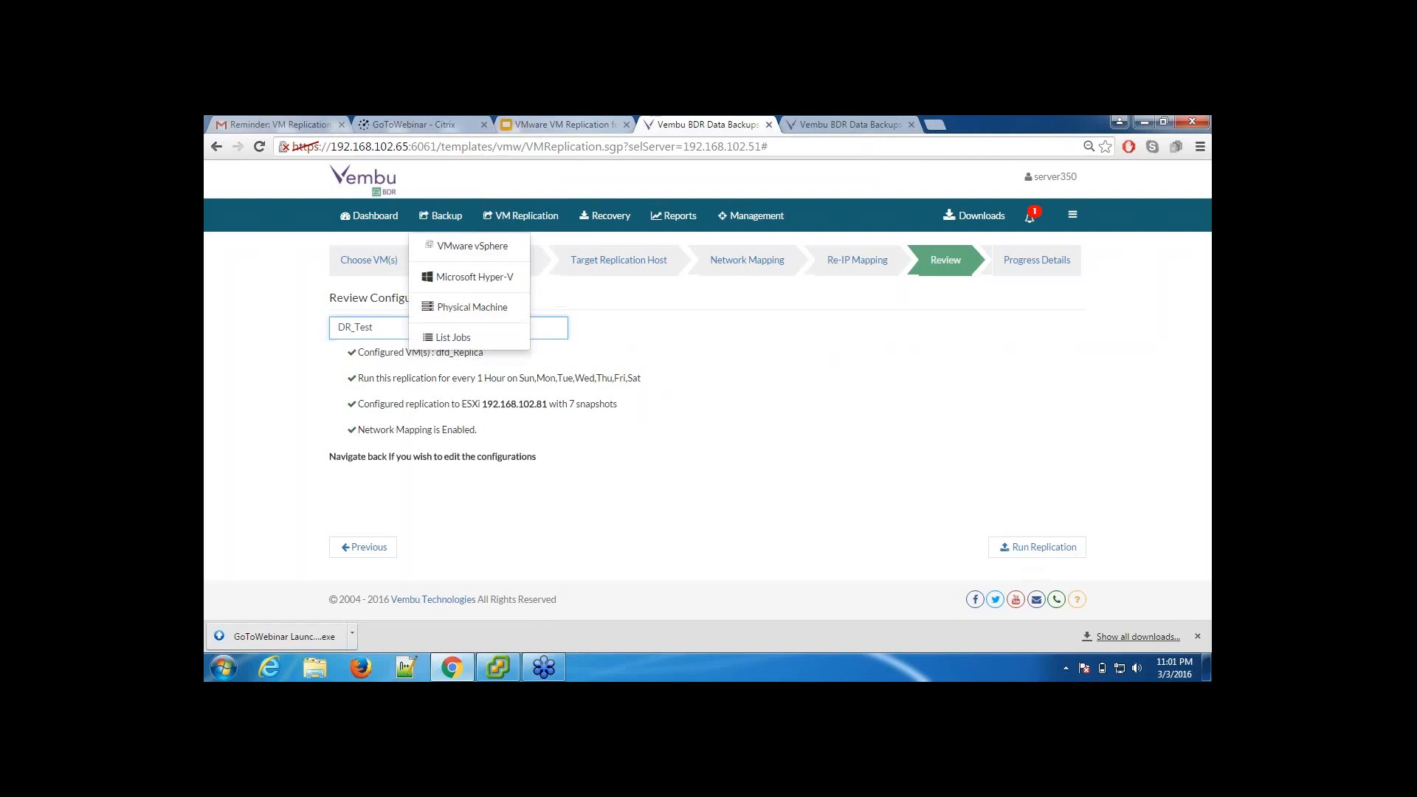
mouse_move(527, 217)
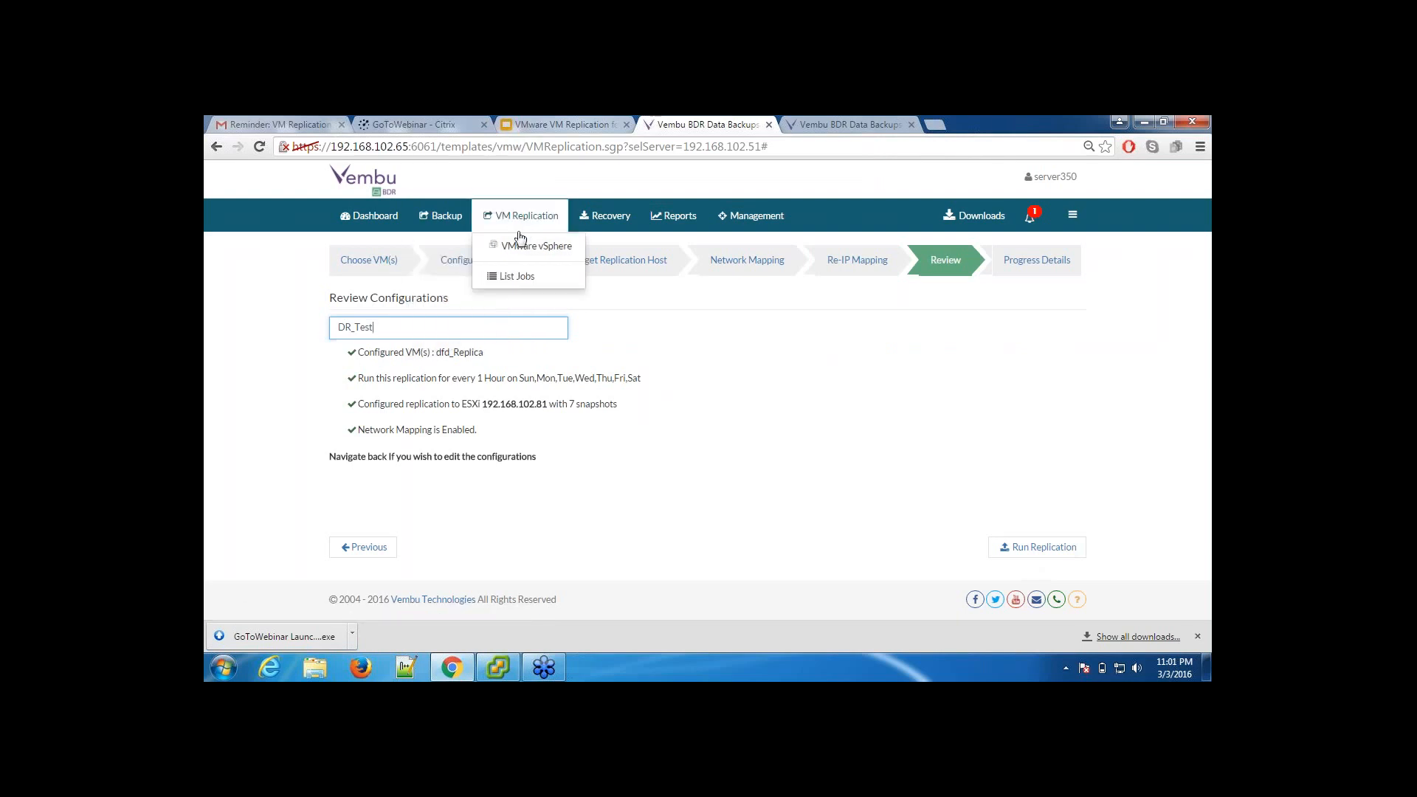
click(522, 275)
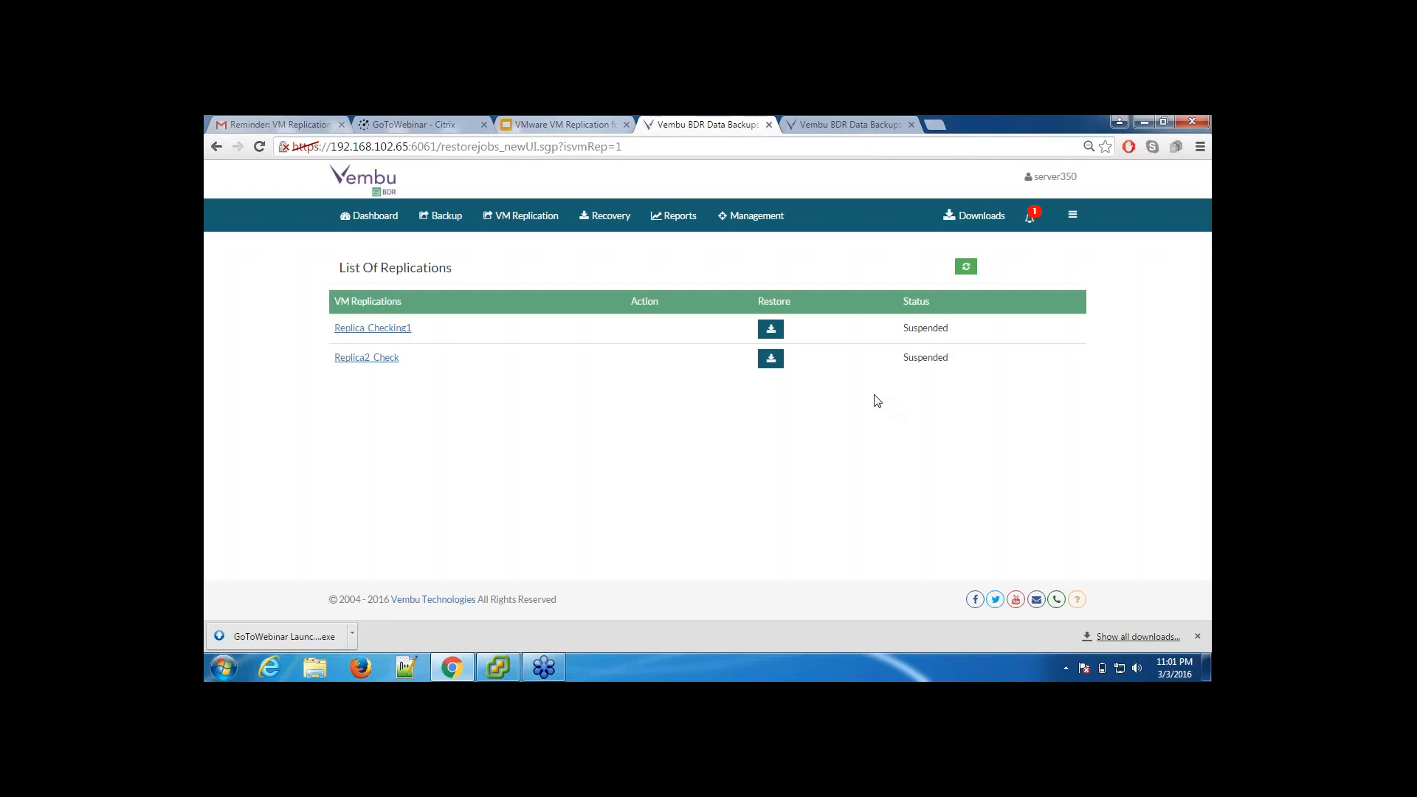
click(770, 364)
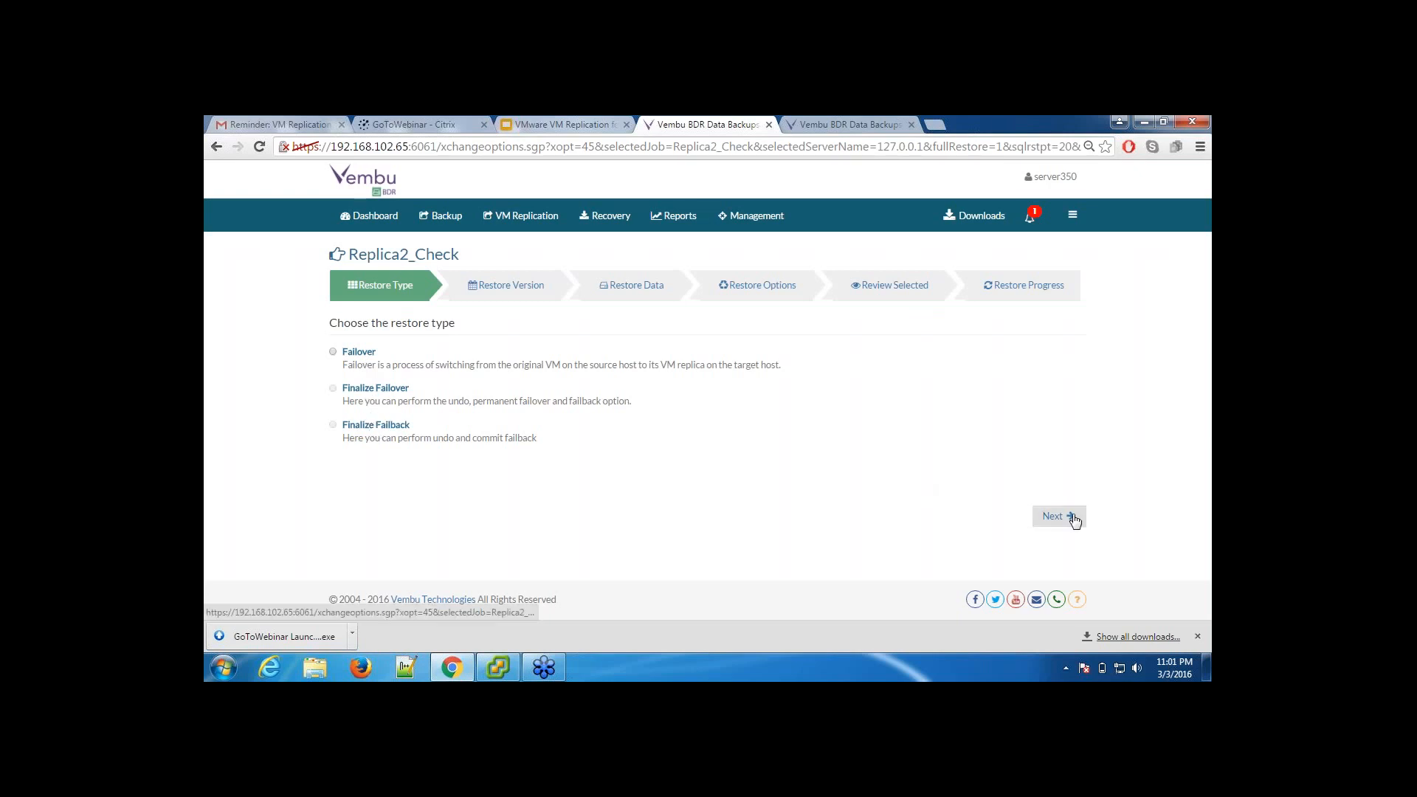
Step: Choose Failover as the restore type and Fri 04 Mar 2016 10:16:28 as the restore version, and proceed to the restore data
click(333, 352)
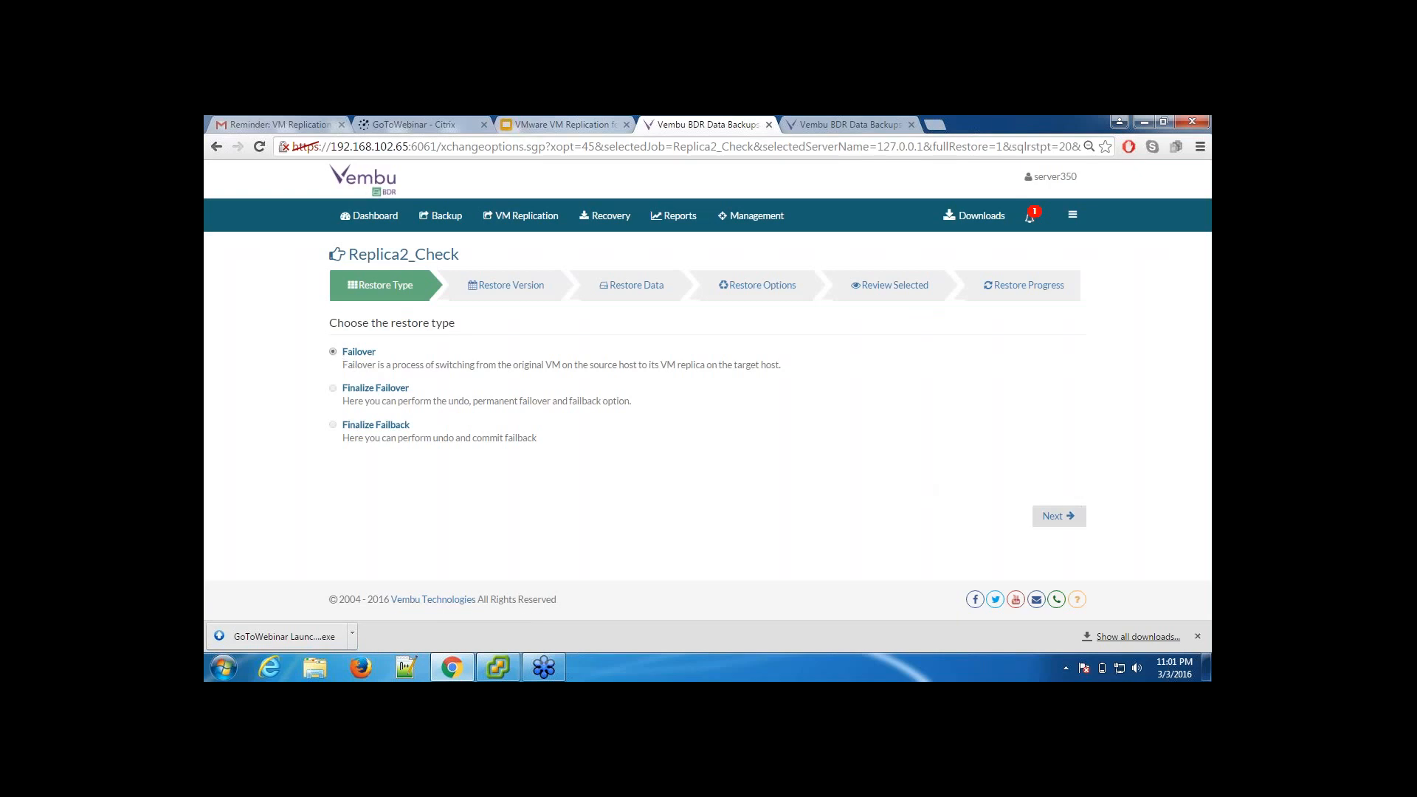
click(1058, 516)
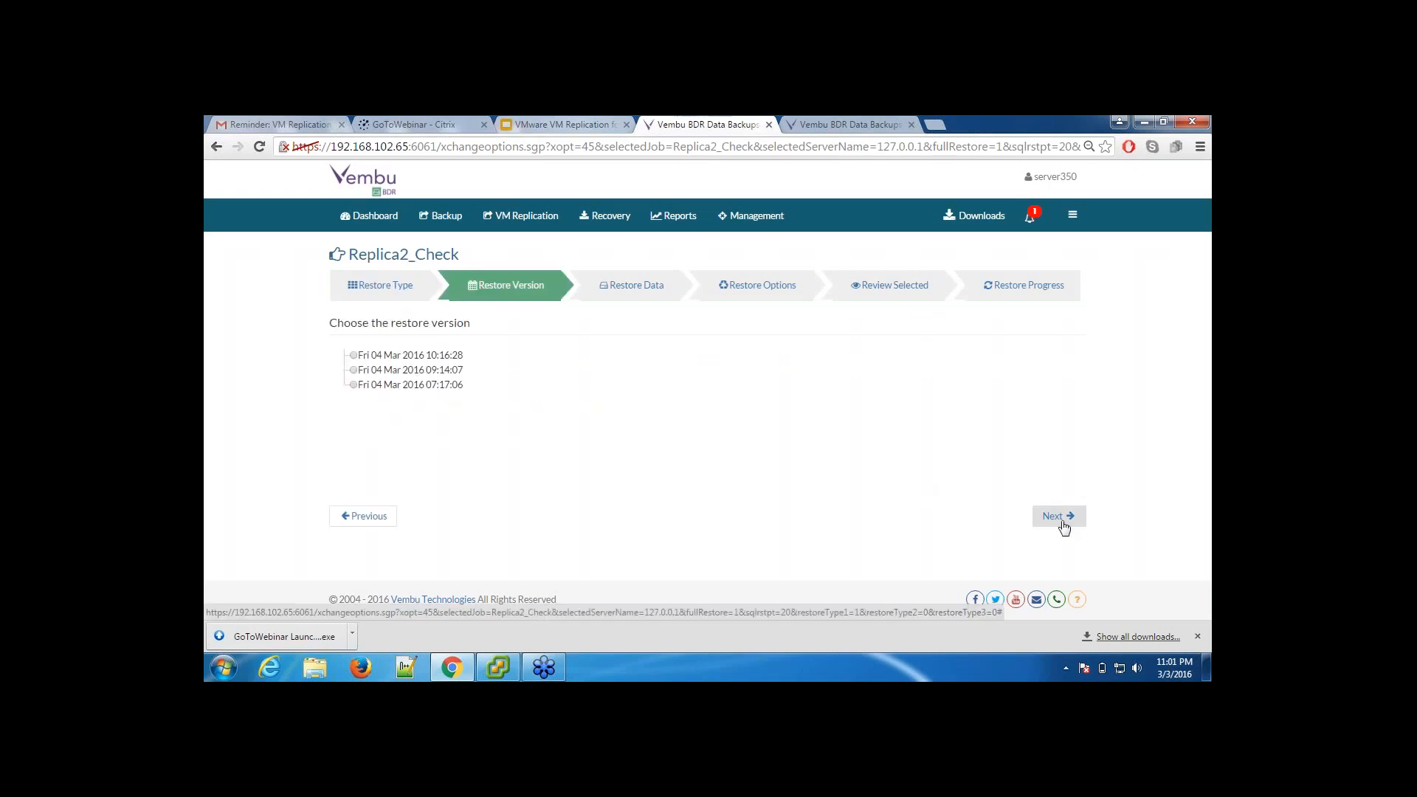
click(353, 355)
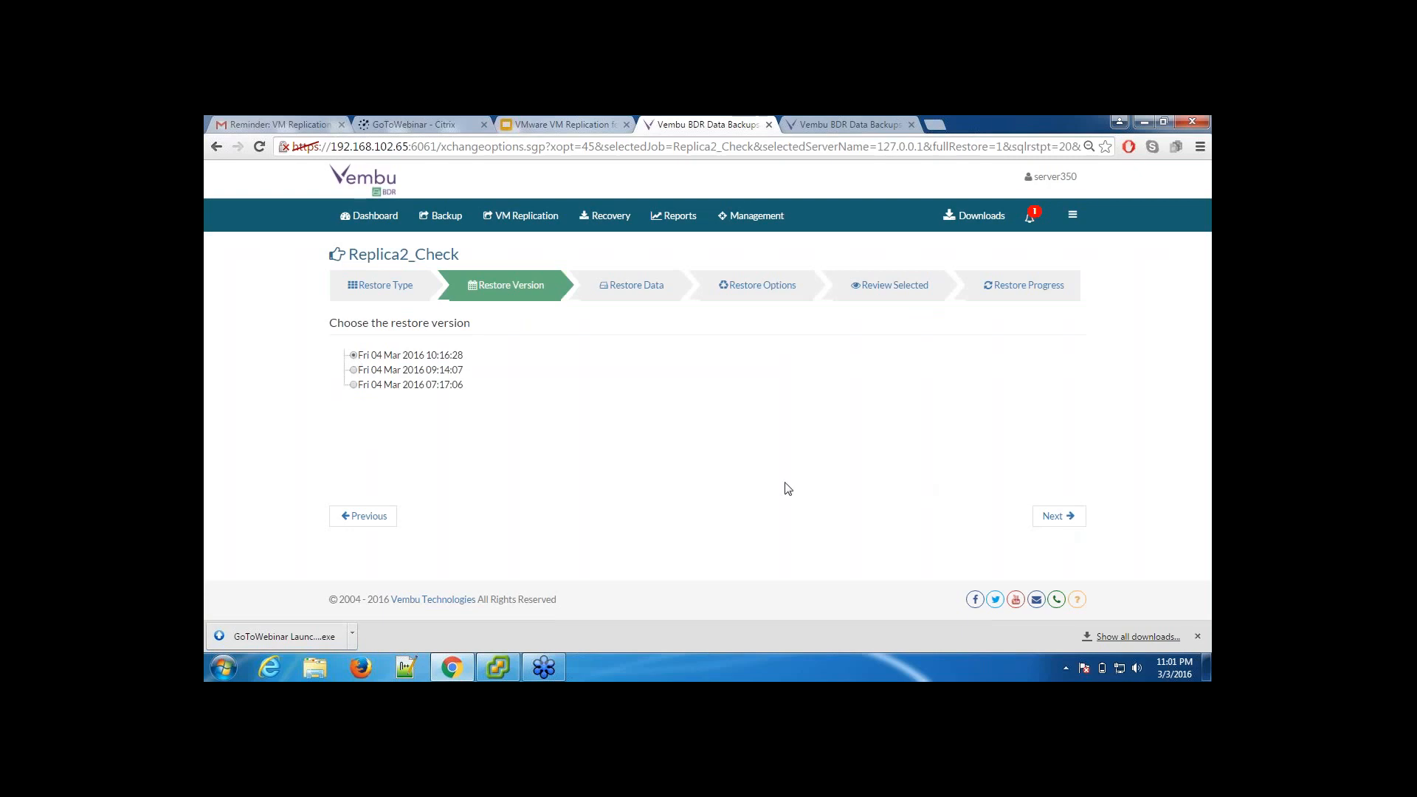
click(1058, 517)
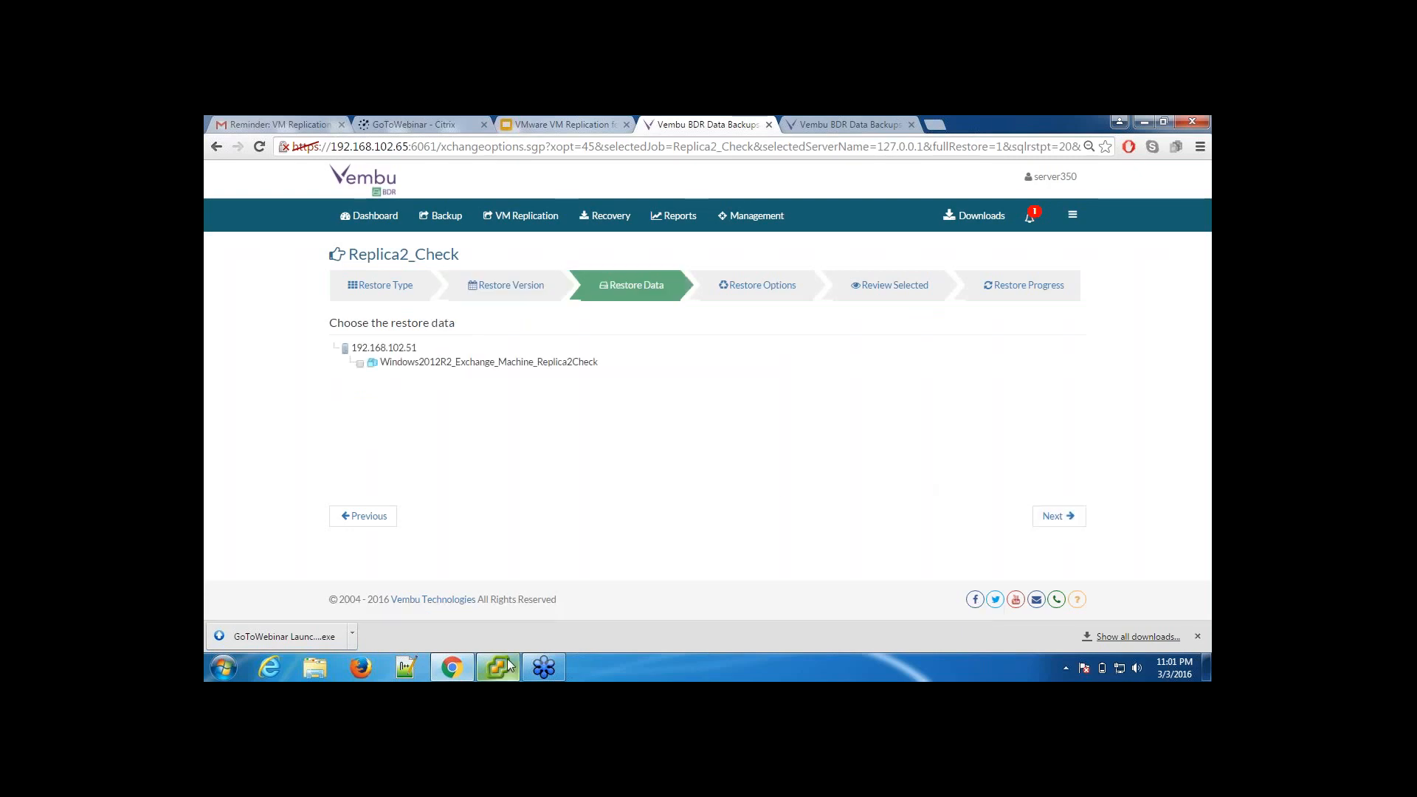
Step: Switch to the vSphere Client and open the Snapshot Manager for the VM Windows2012R2_Exchange_Machine_Replica2Check
mouse_move(498, 668)
drag(385, 350, 461, 369)
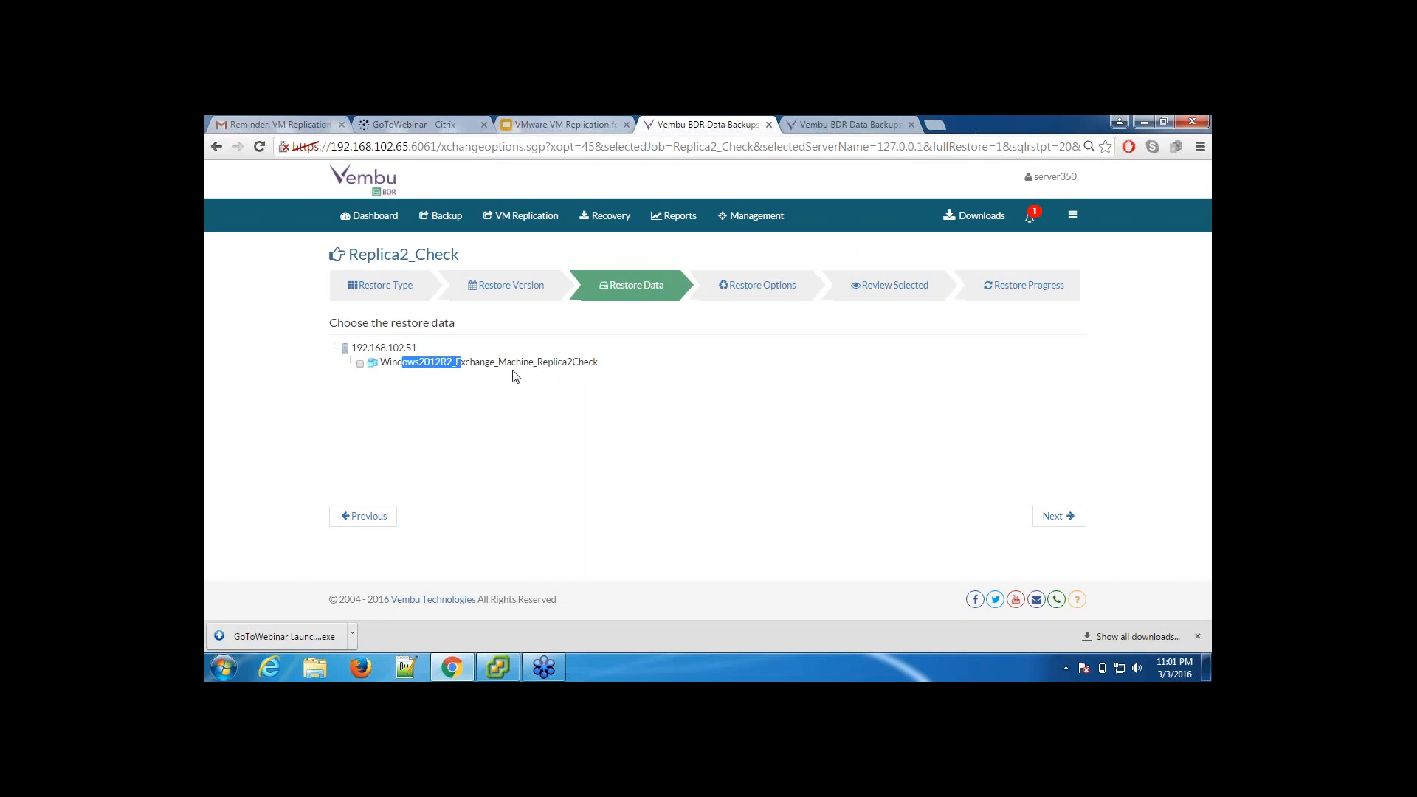
click(499, 670)
scroll(484, 349, down, 3)
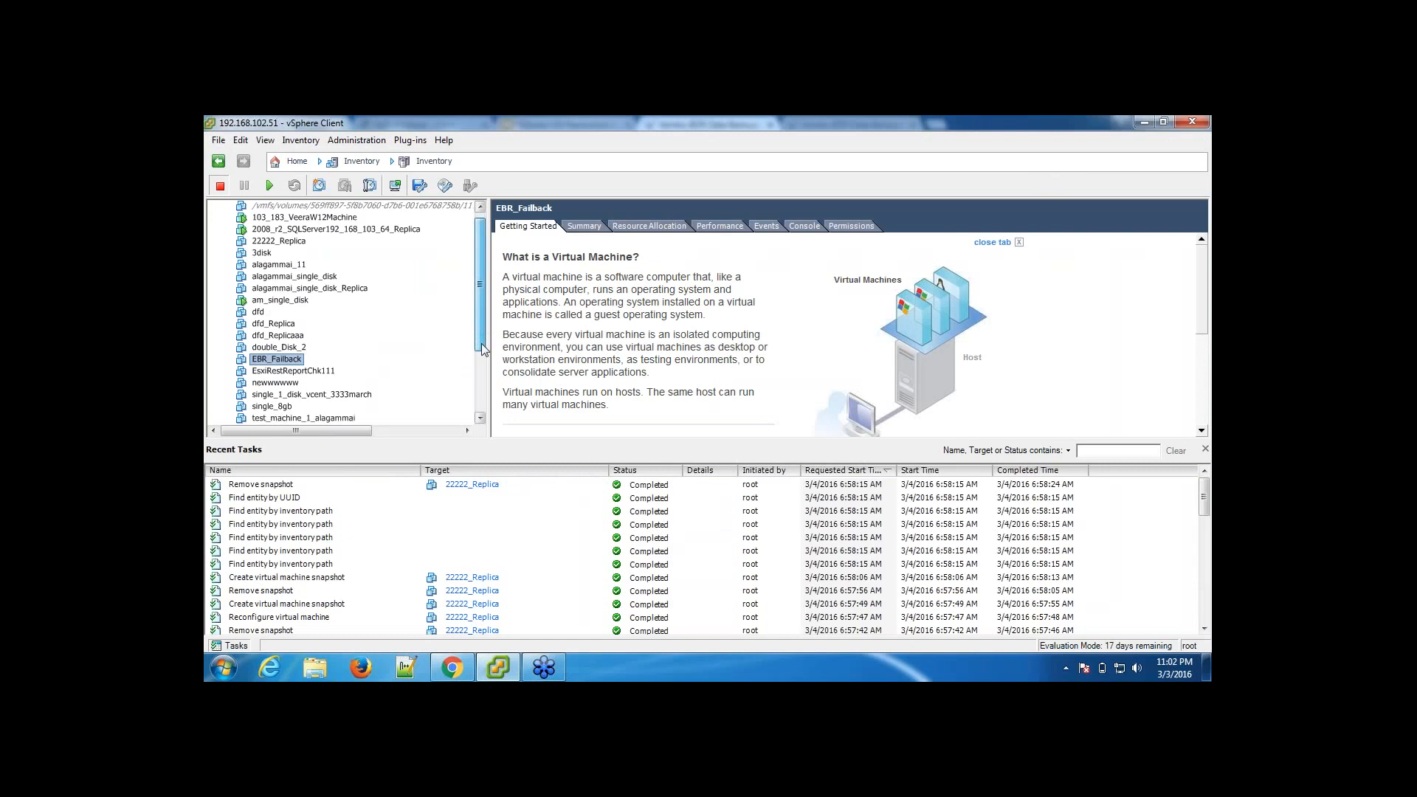
scroll(483, 349, down, 3)
click(402, 418)
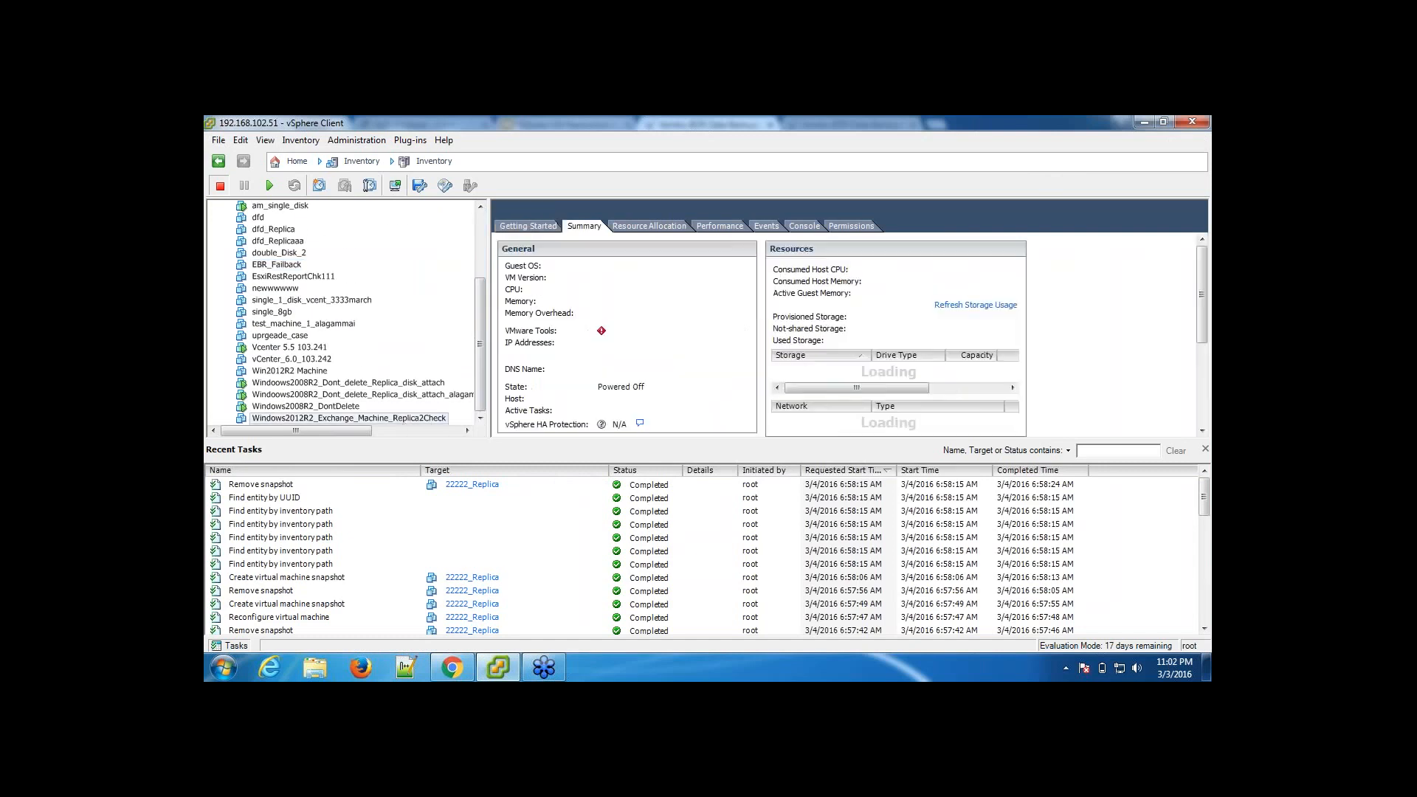
right_click(399, 417)
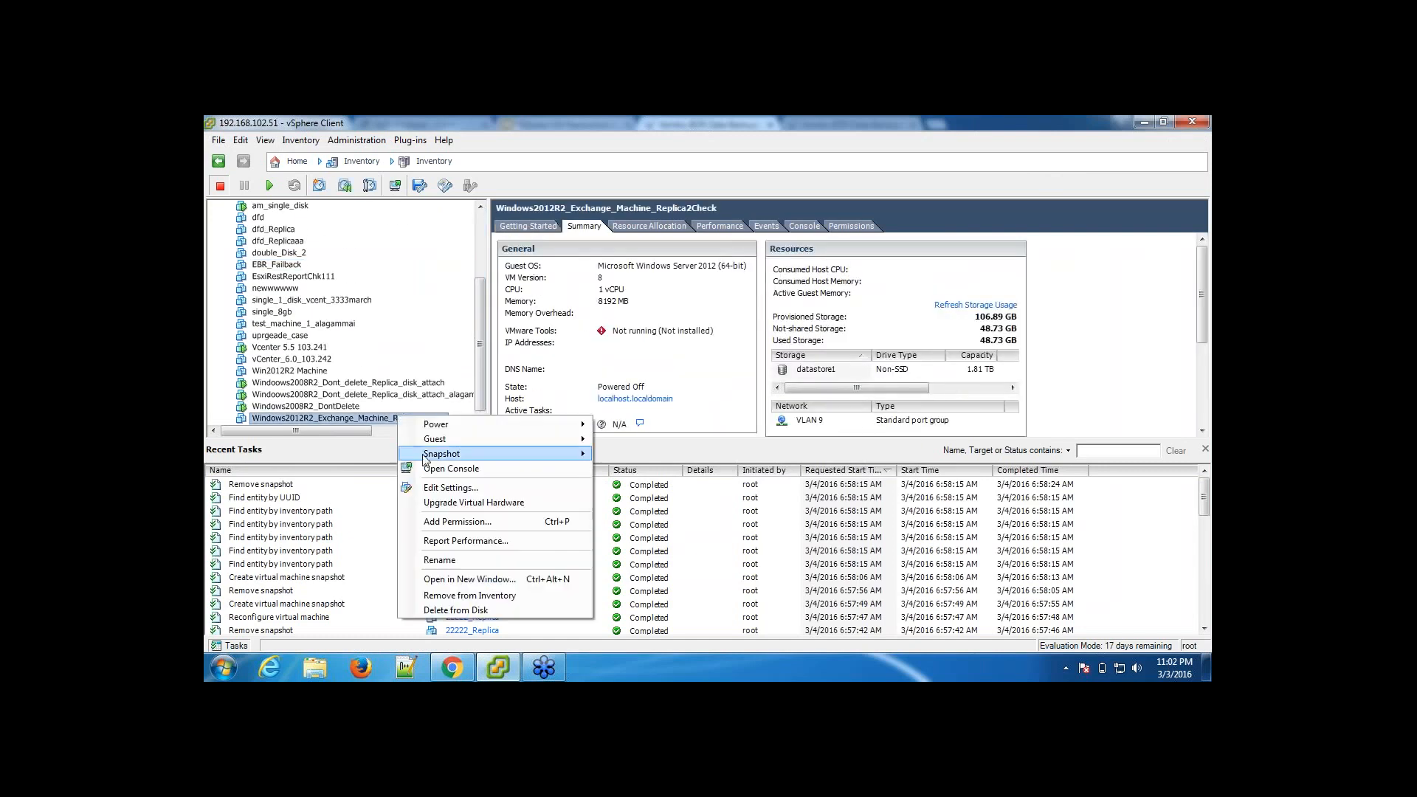
mouse_move(575, 452)
click(657, 485)
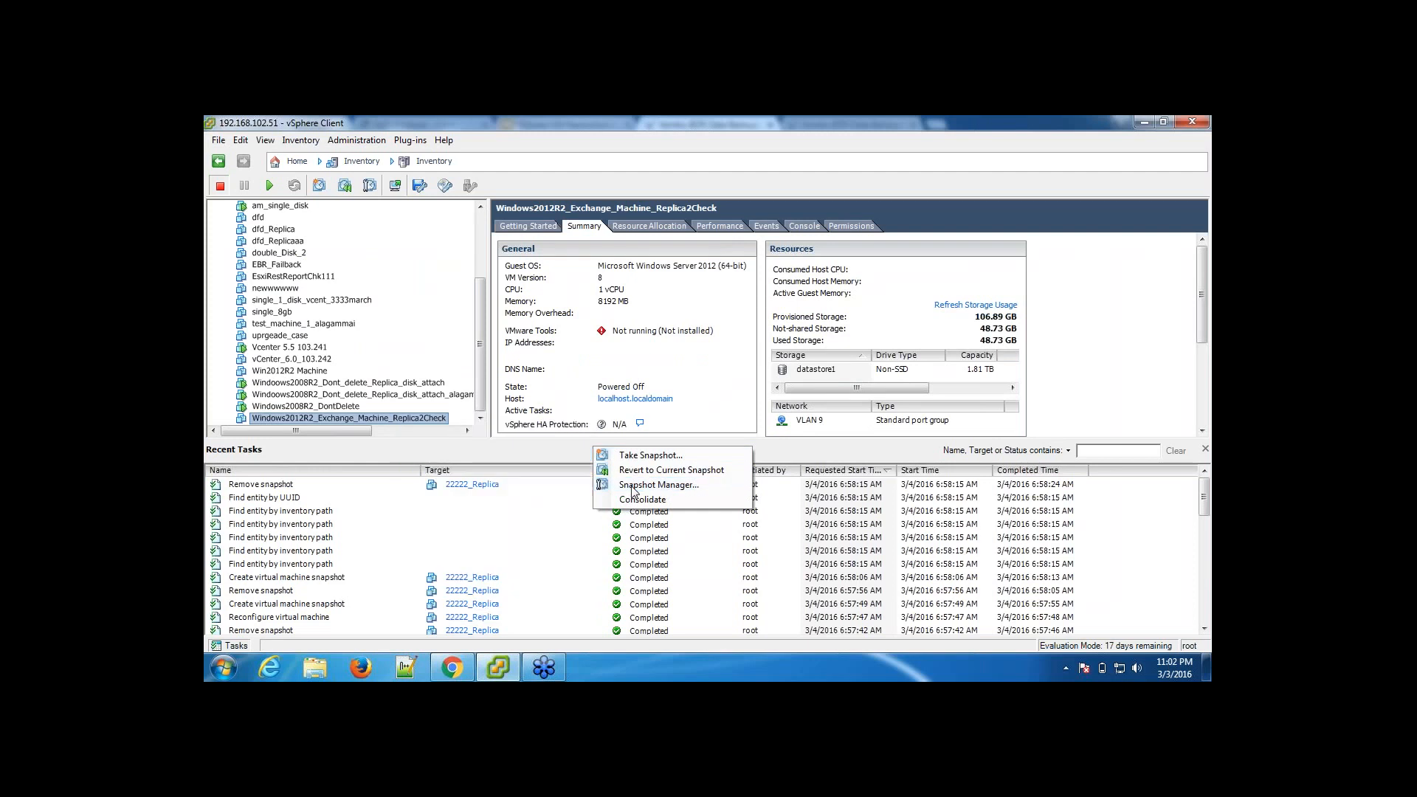
Step: Inspect each BDR_Replication snapshot of the replica VM, and compare them with the restore versions listed in Vembu BDR
click(568, 264)
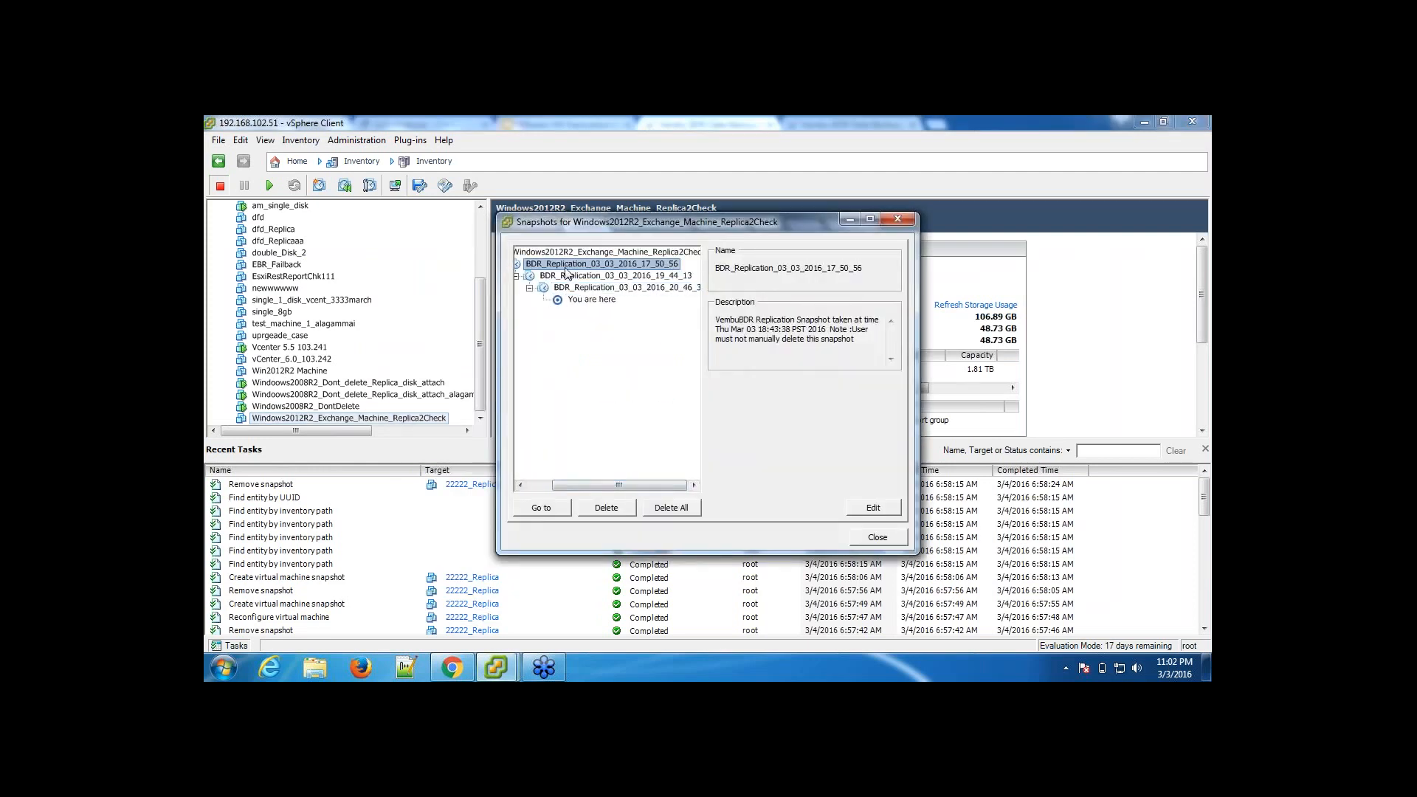
click(575, 276)
click(575, 288)
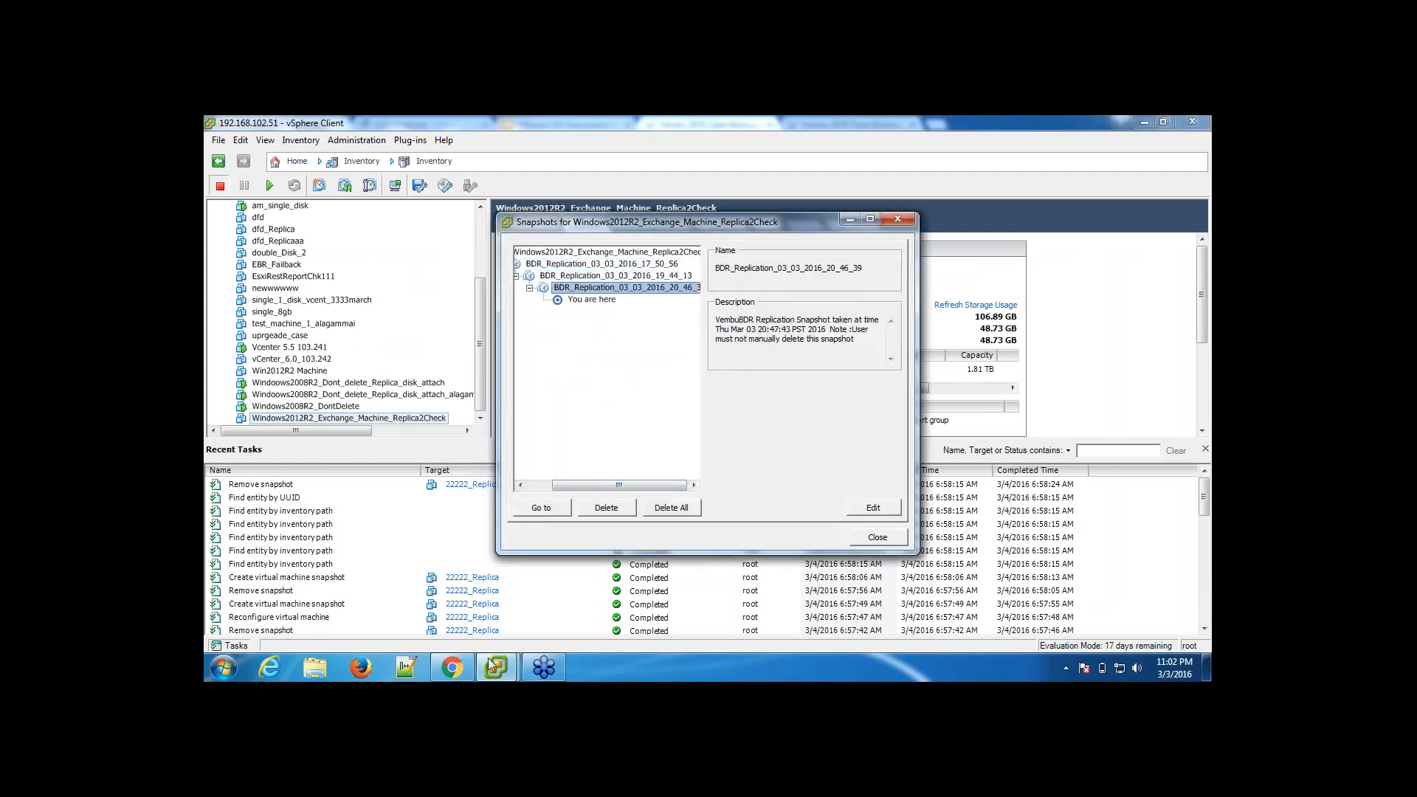
click(452, 670)
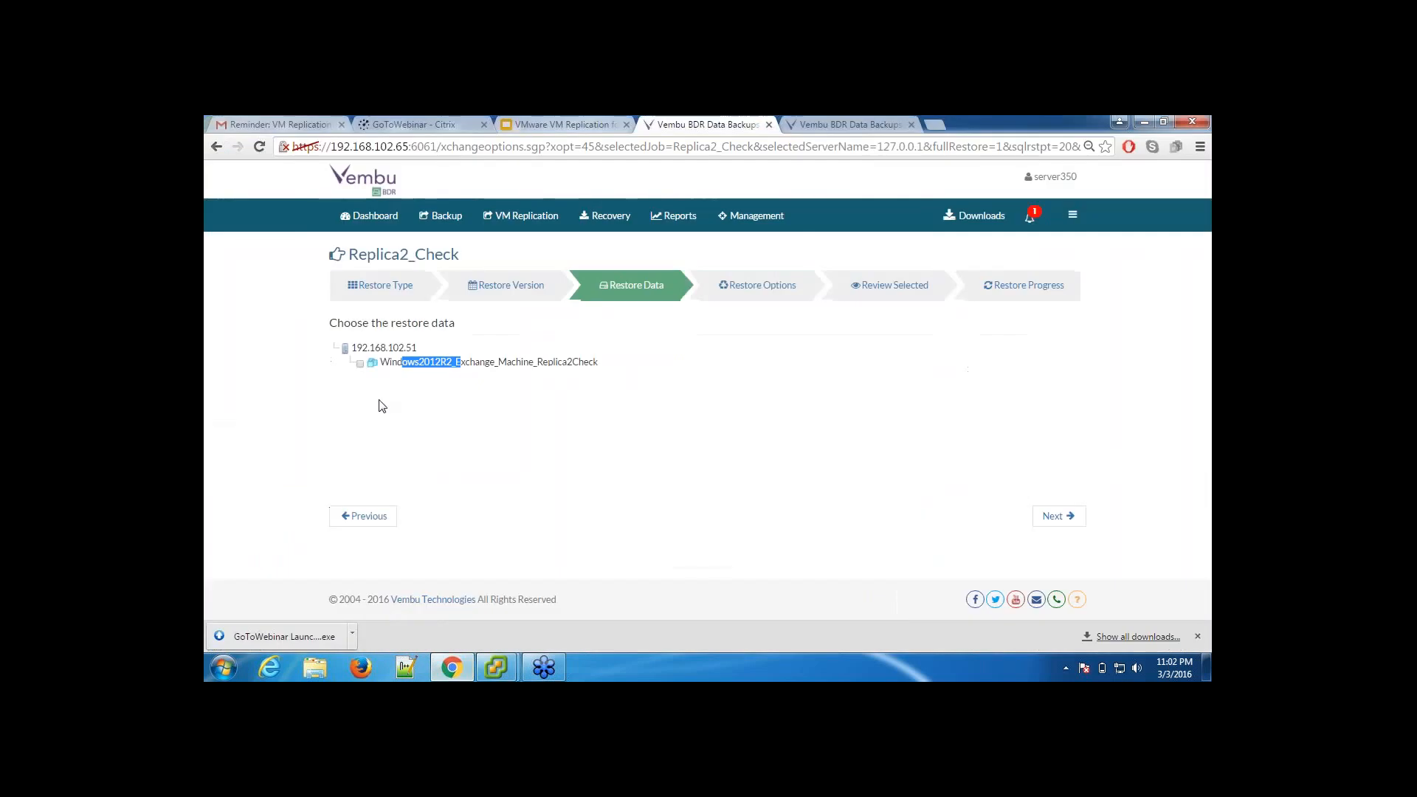
click(365, 514)
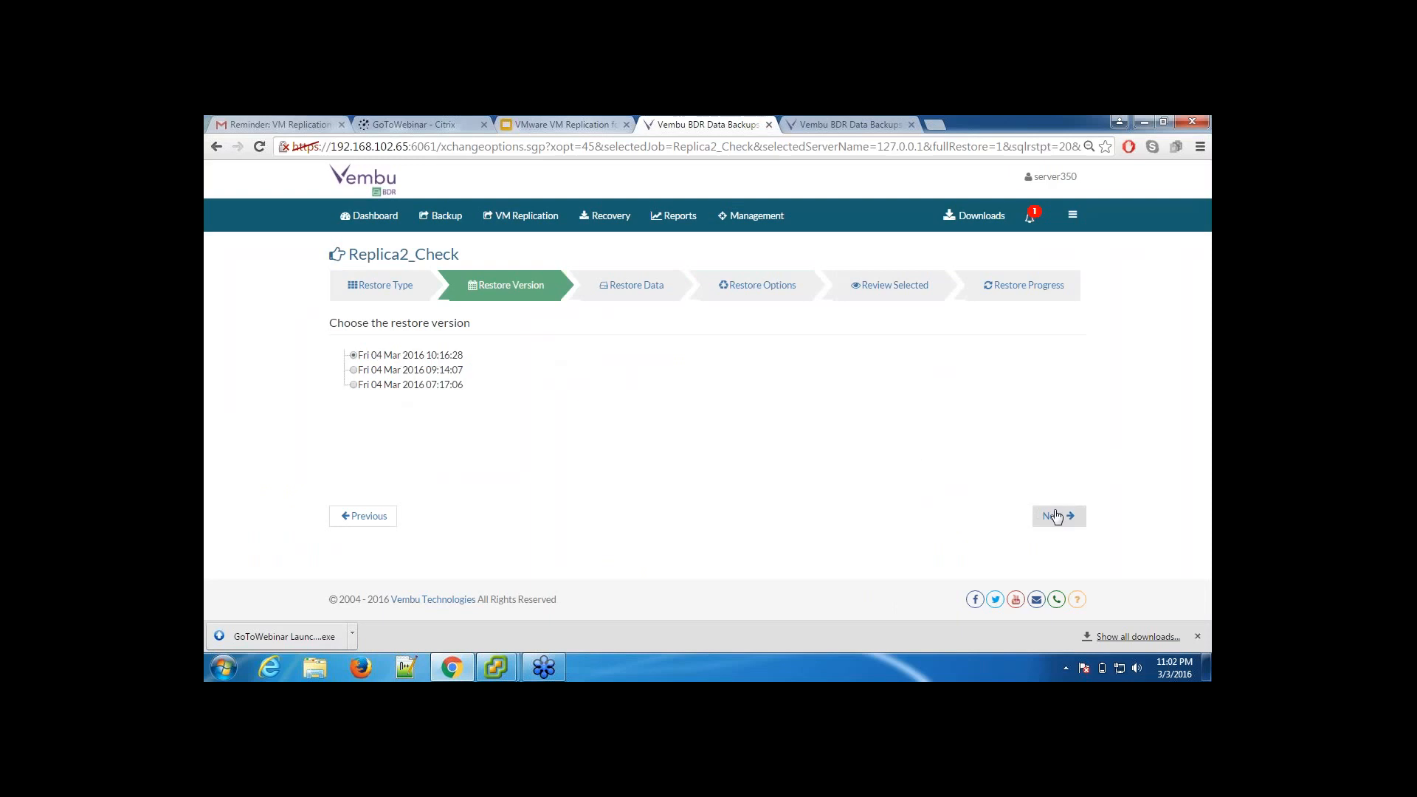
click(1056, 517)
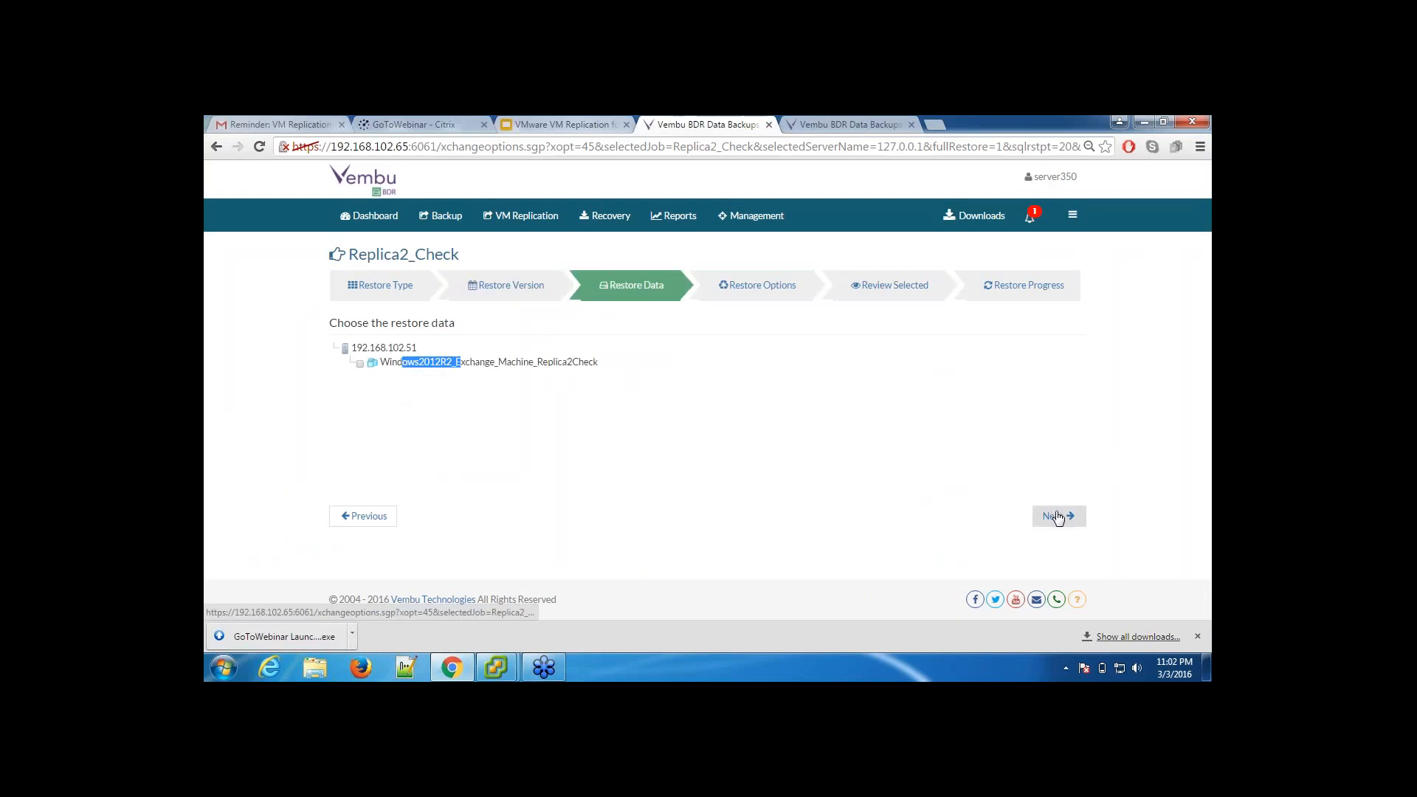
Step: Select Windows2012R2_Exchange_Machine_Replica2Check as the restore data and run its failover immediately
click(360, 363)
click(1052, 519)
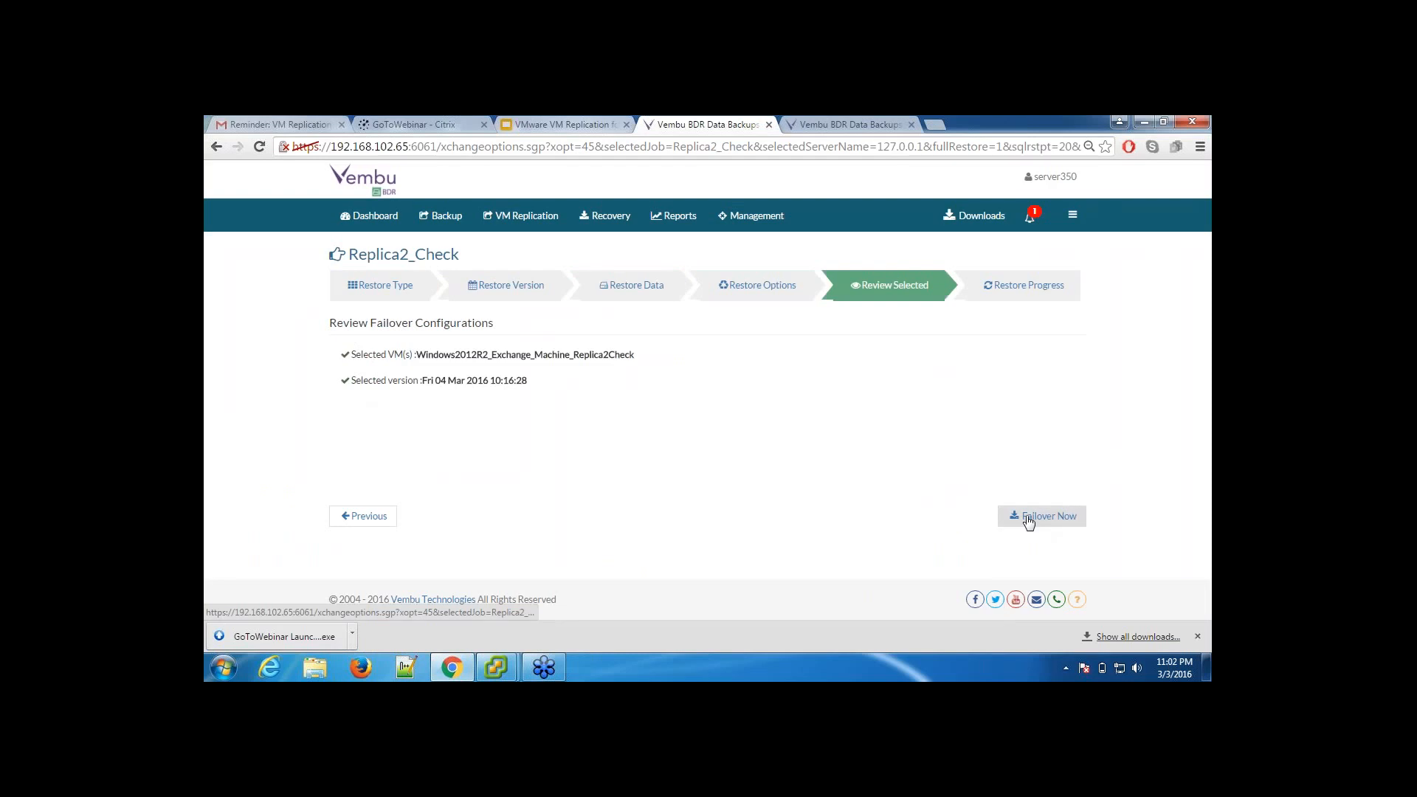
click(1029, 522)
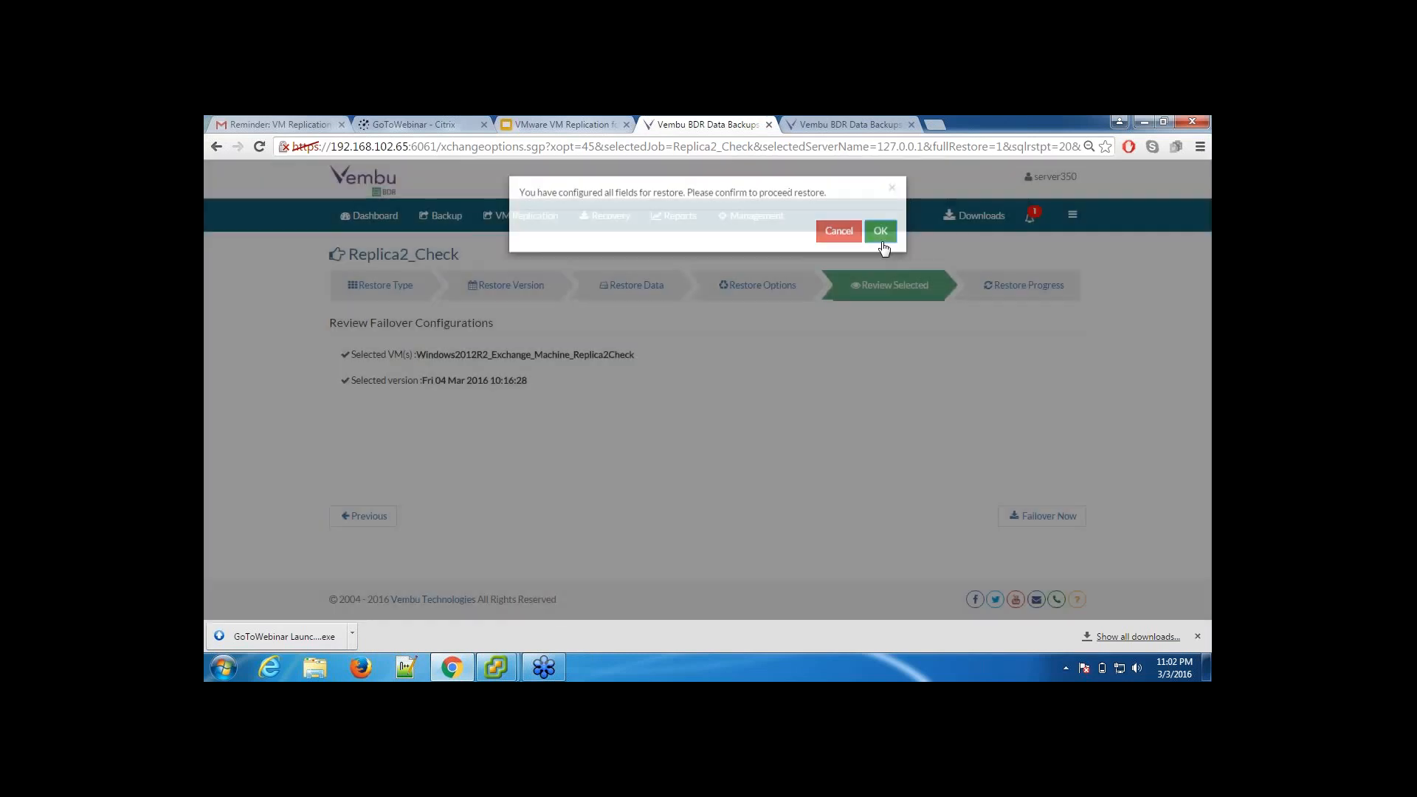
click(880, 234)
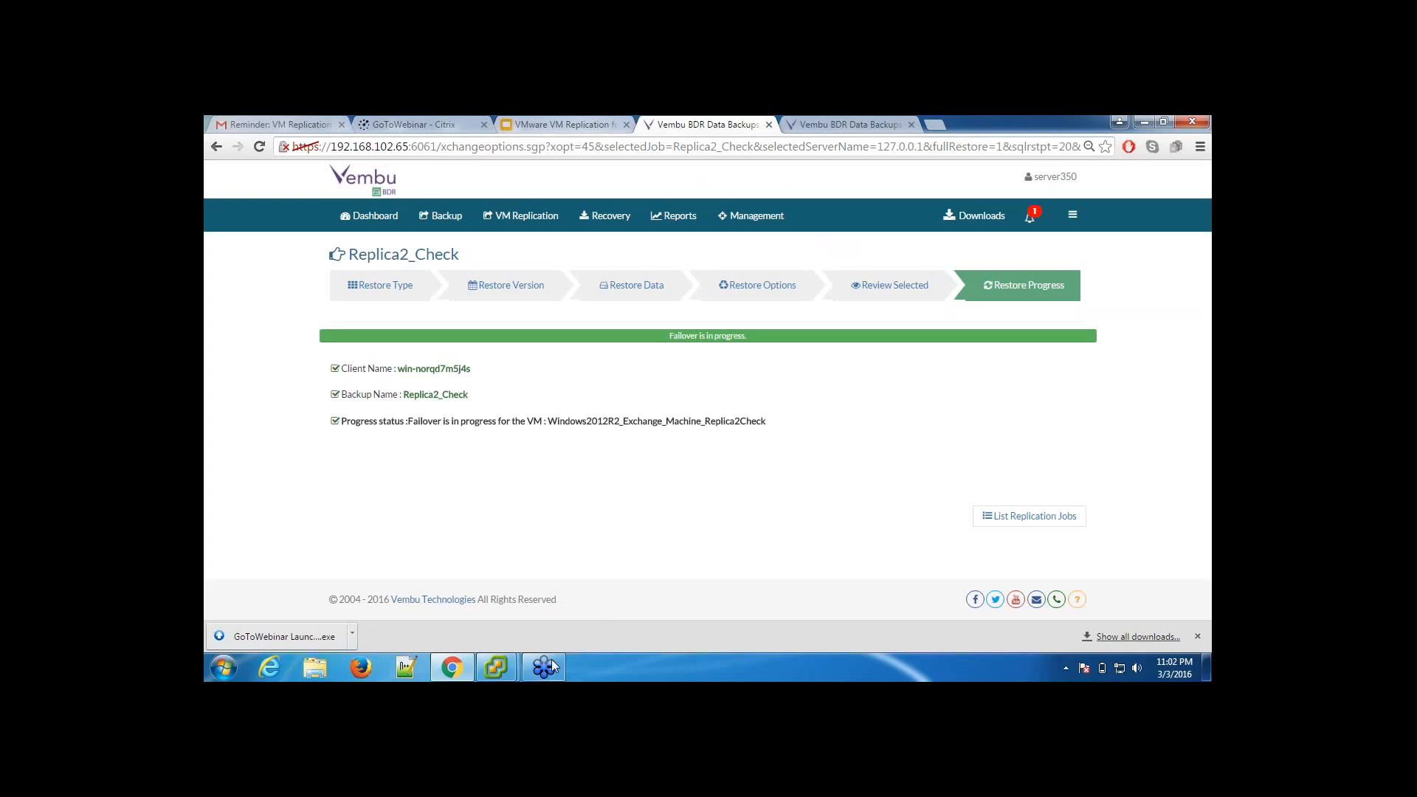
Step: Switch to the vSphere Client, close the replica VM's snapshot list and enlarge the inventory area above the recent tasks
click(495, 668)
click(555, 600)
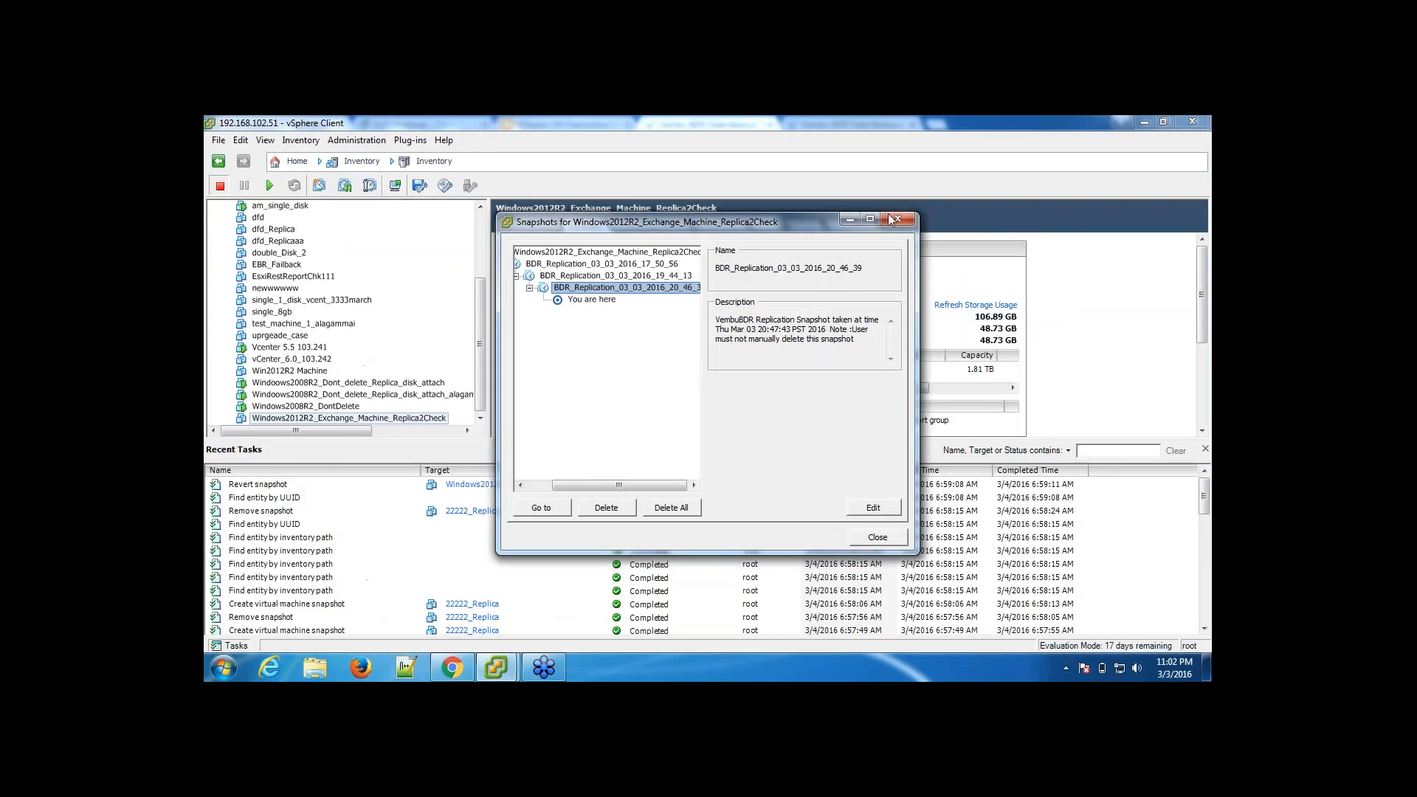
click(896, 219)
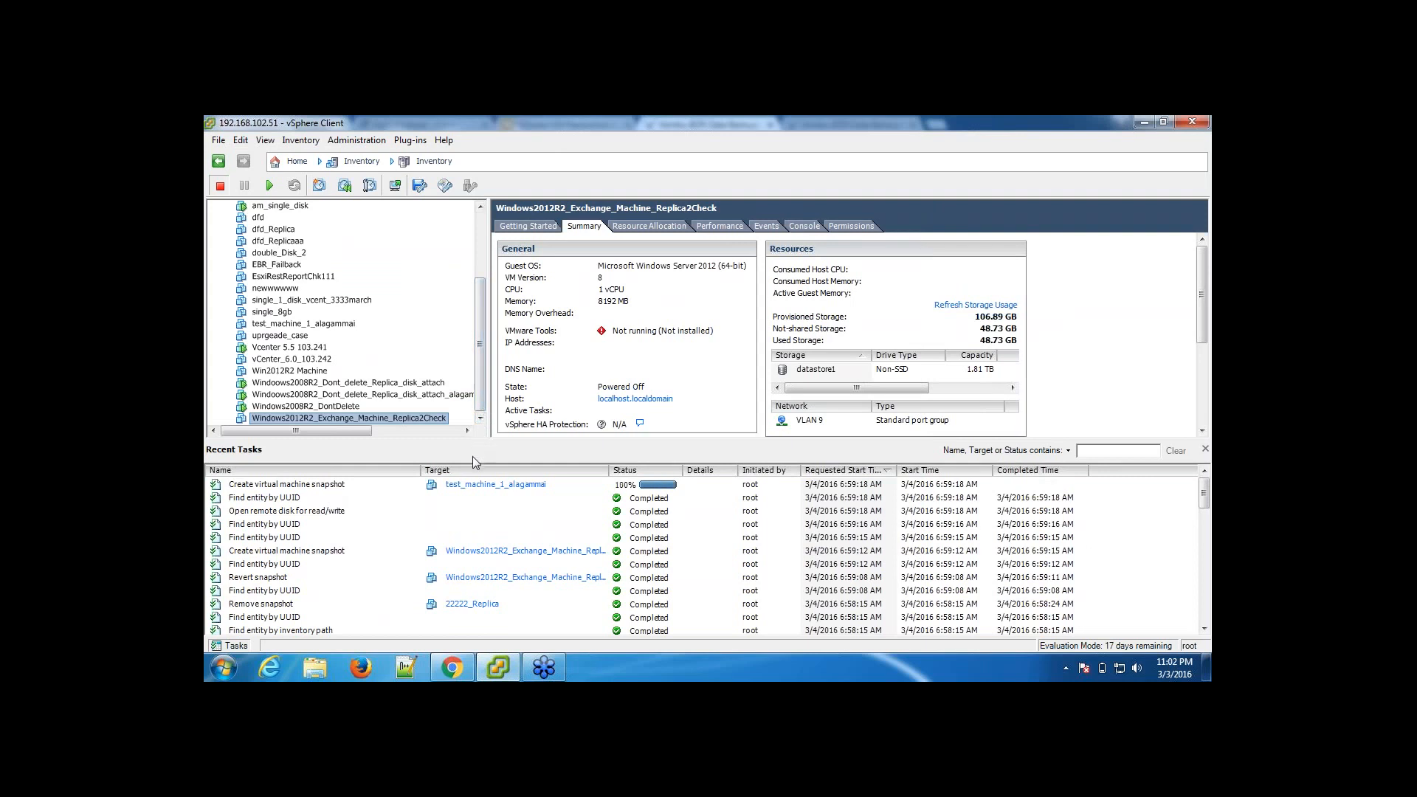
drag(476, 442, 480, 528)
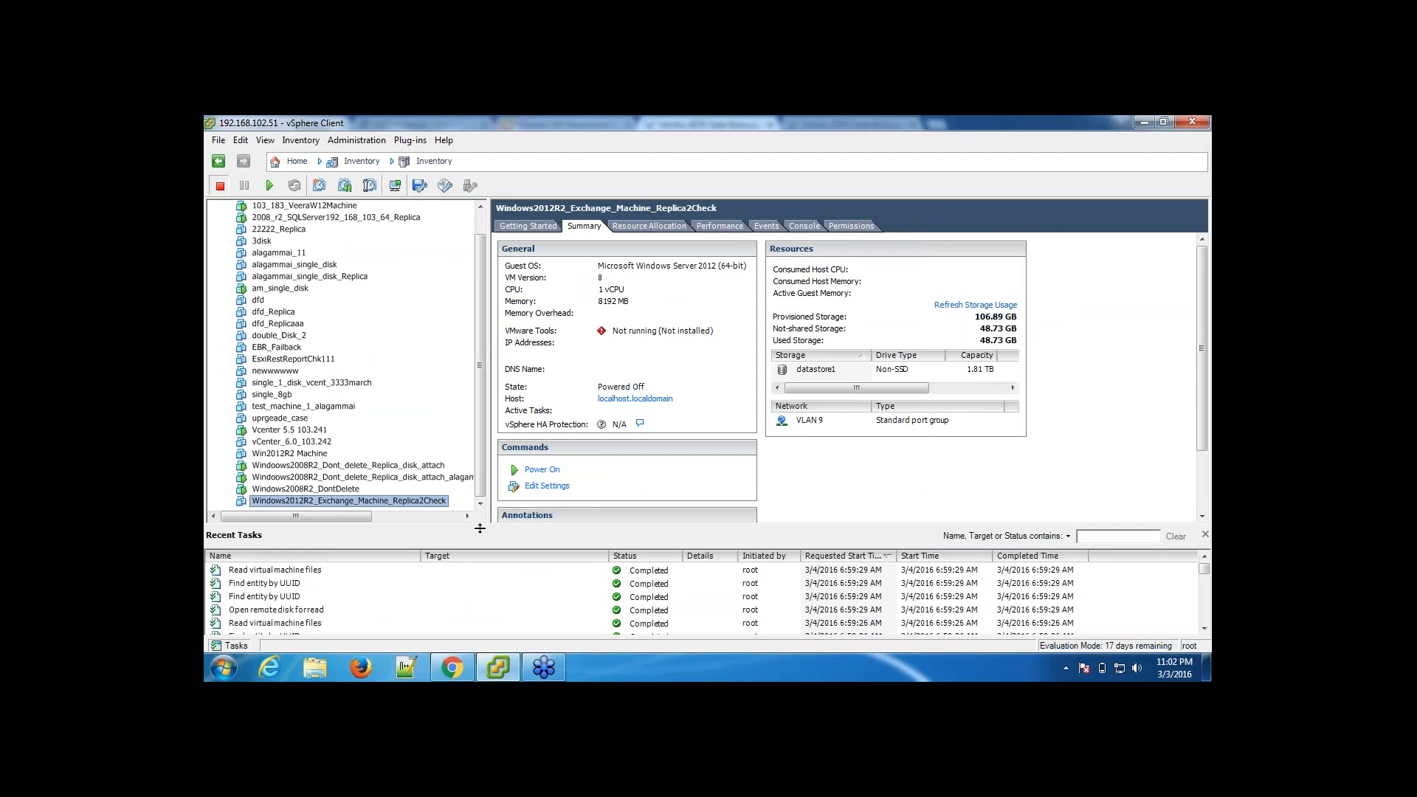
Step: Open the console of the failed-over VM Windows2012R2_Exchange_Machine_Replica2Check, check how it starts up, and close the console
drag(480, 528, 480, 559)
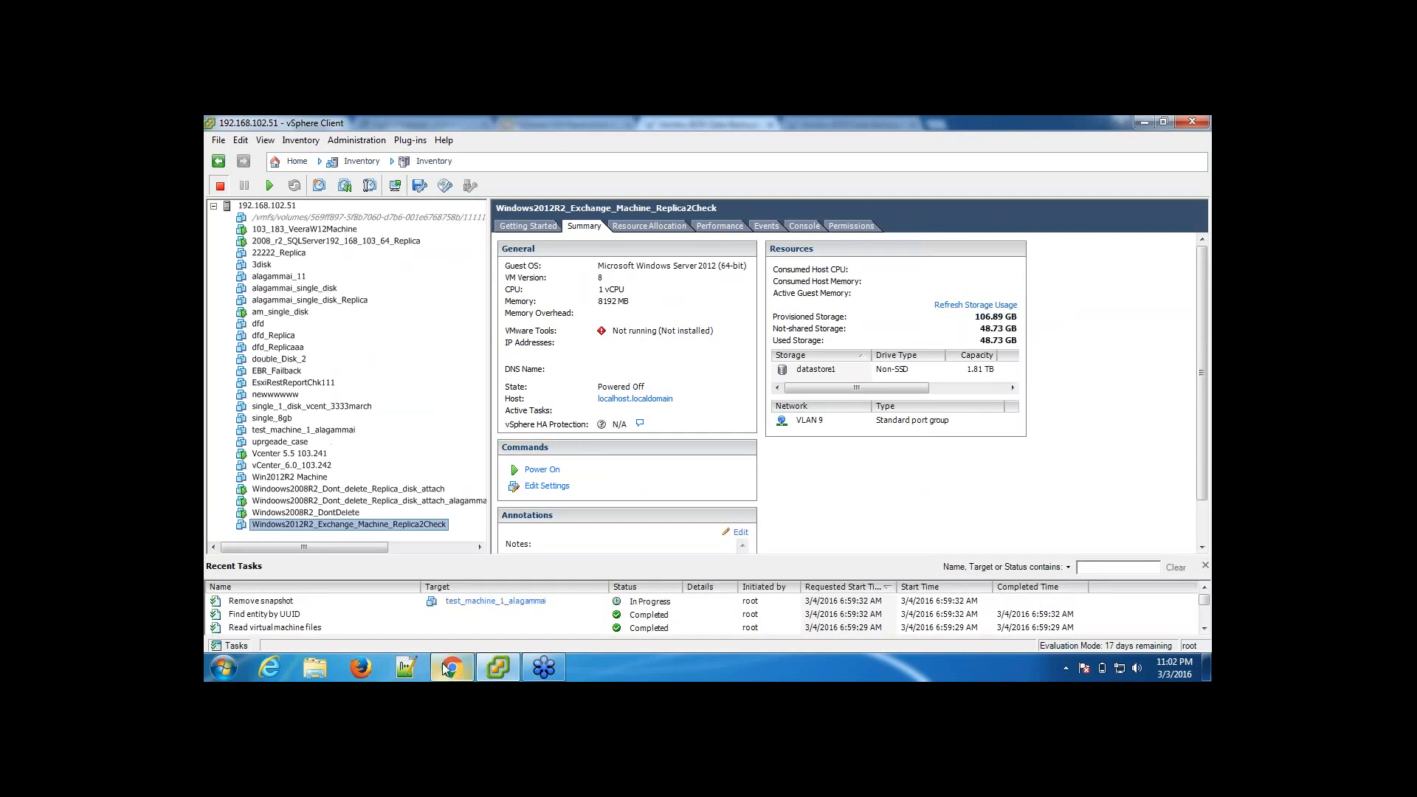
mouse_move(441, 662)
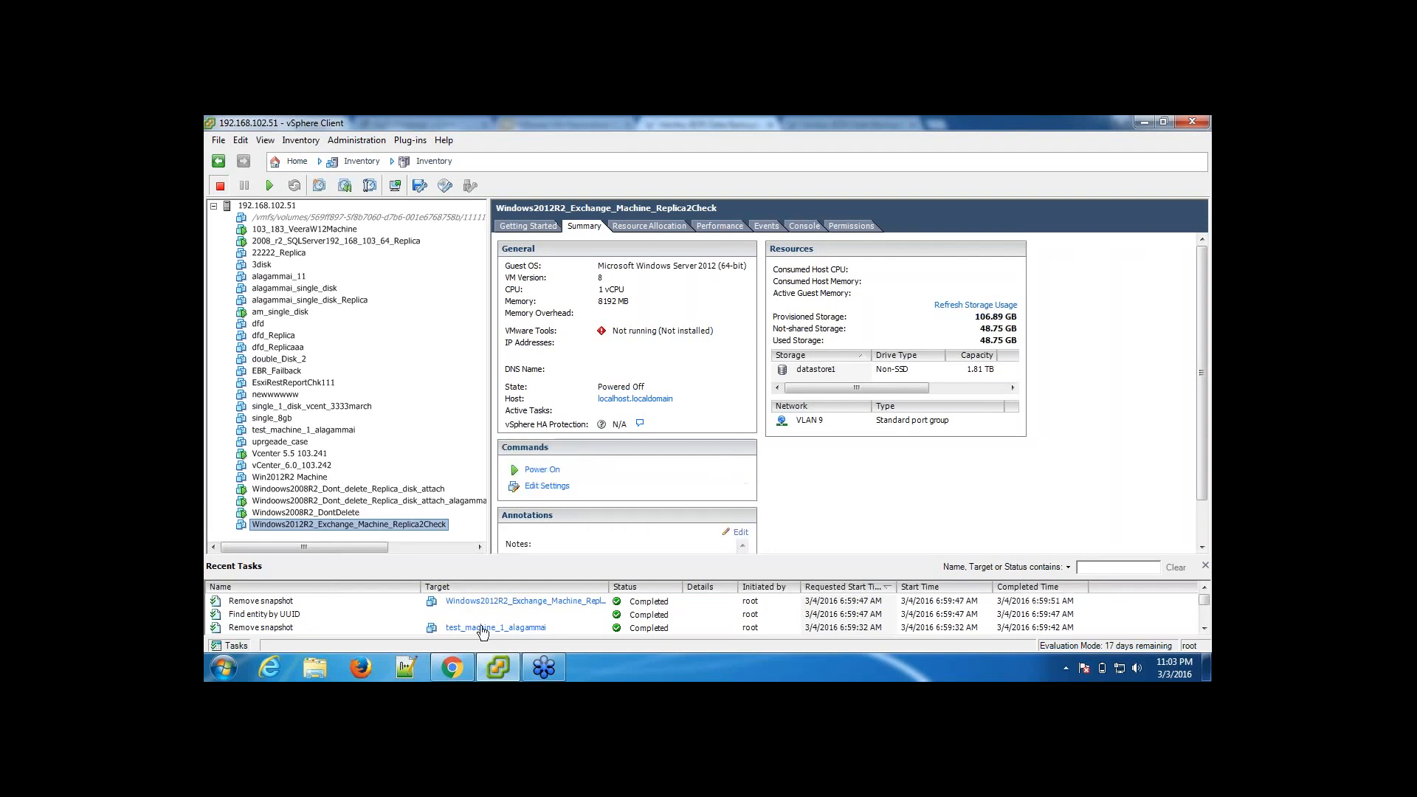
right_click(402, 527)
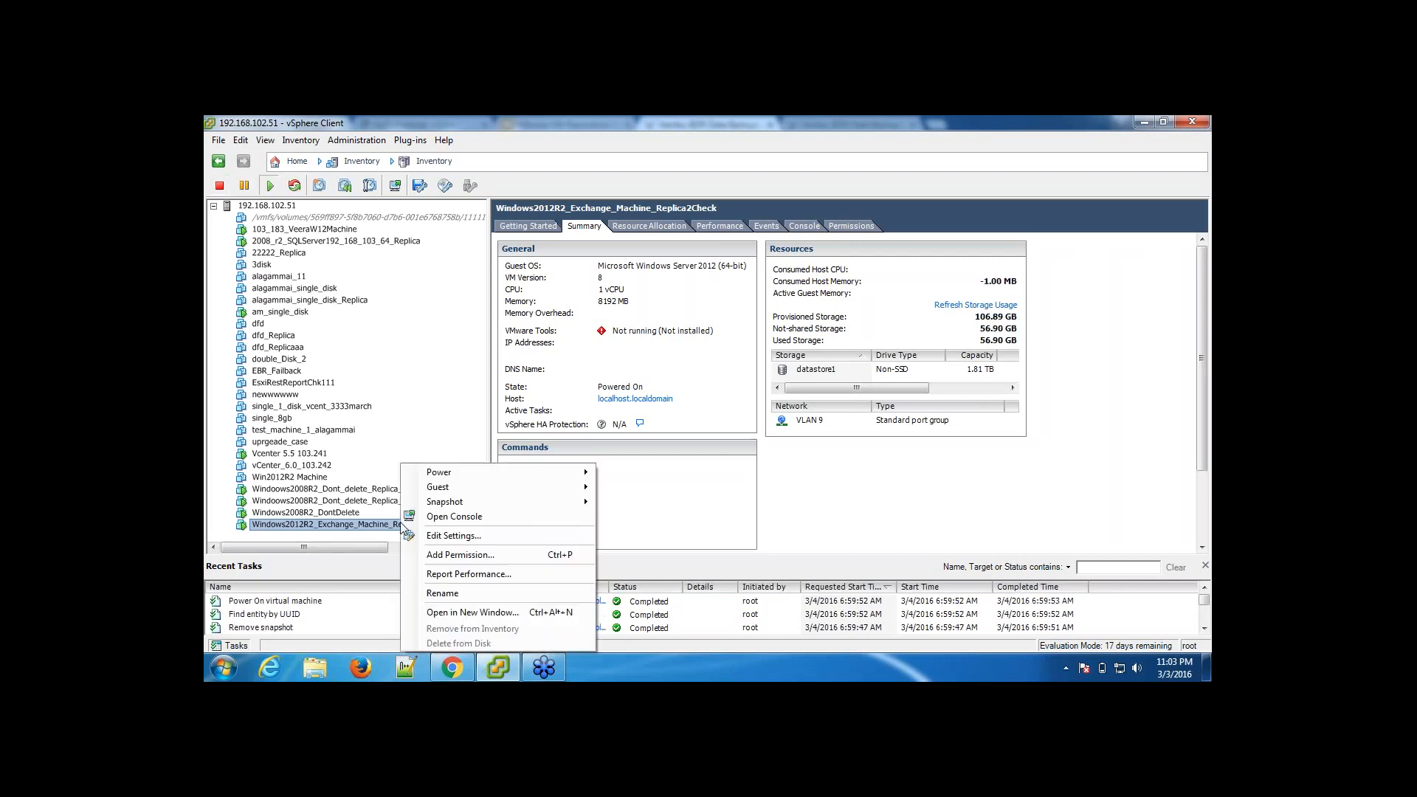
click(458, 516)
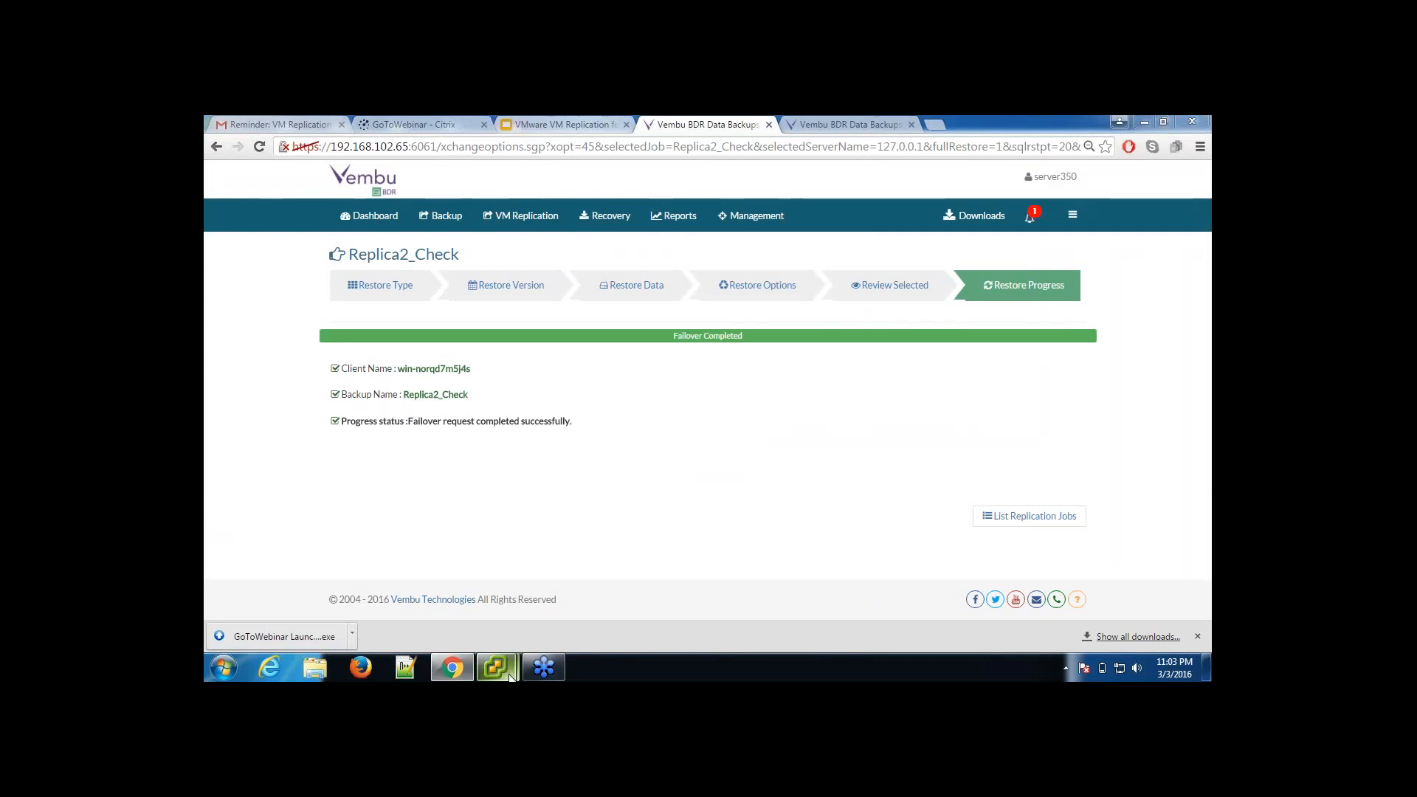
mouse_move(511, 676)
click(577, 591)
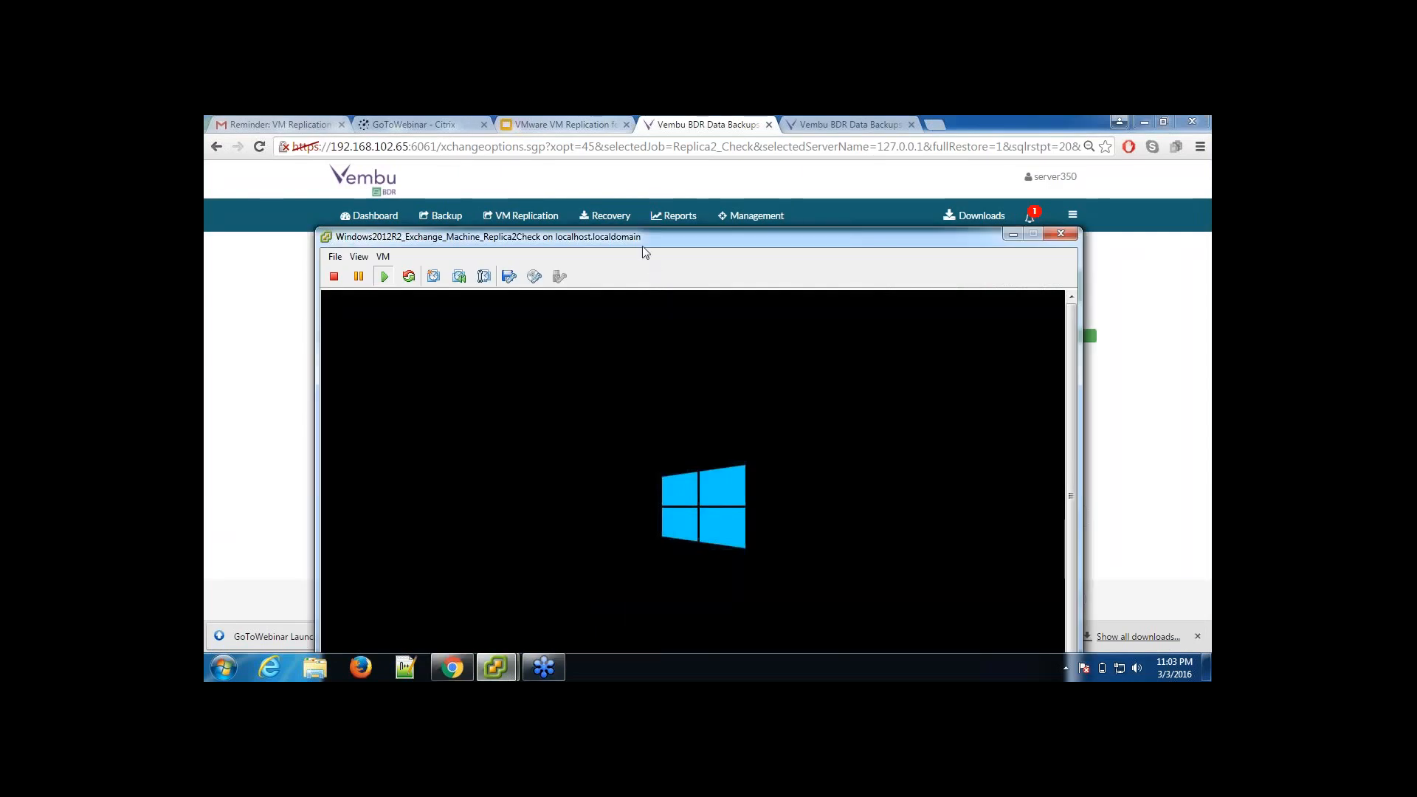
drag(641, 243, 645, 135)
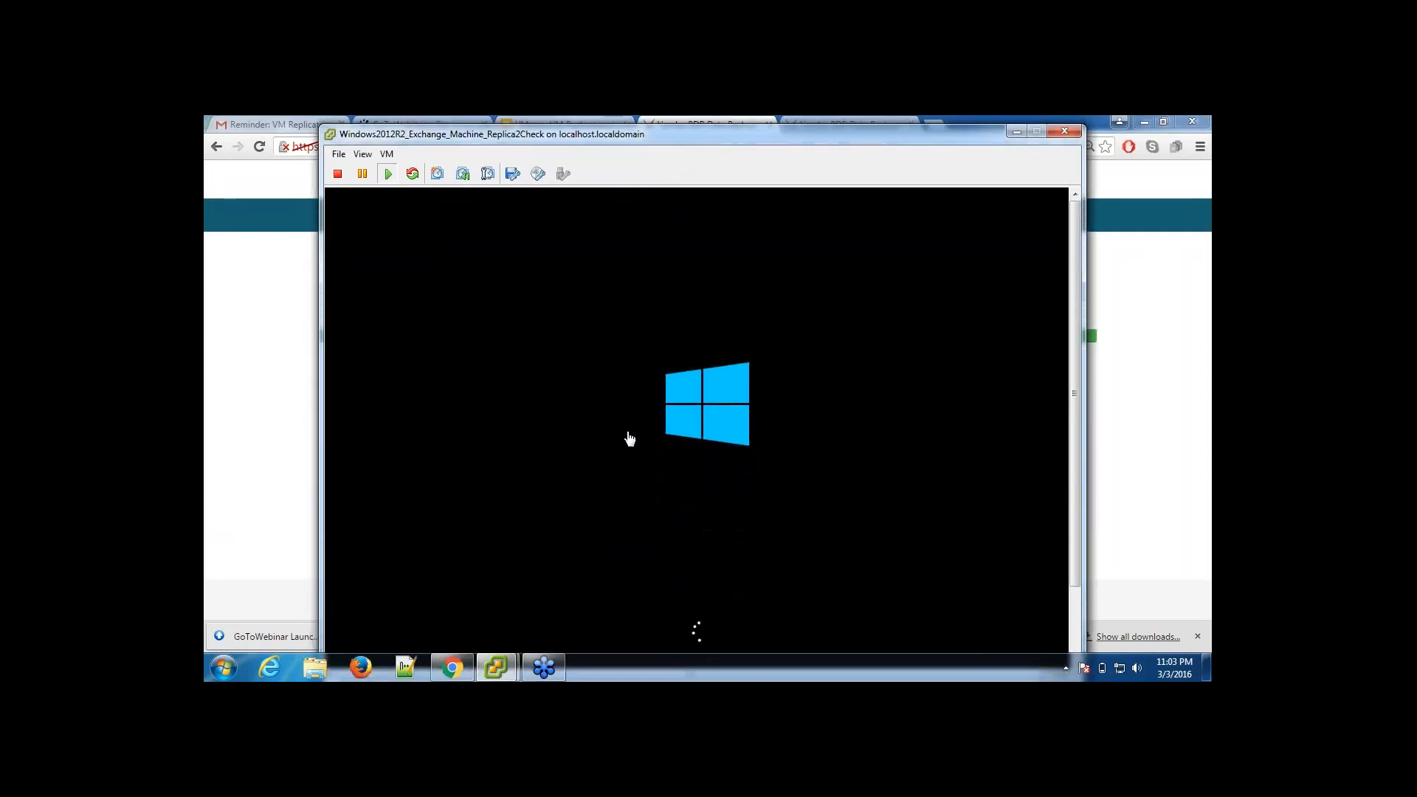
click(1014, 131)
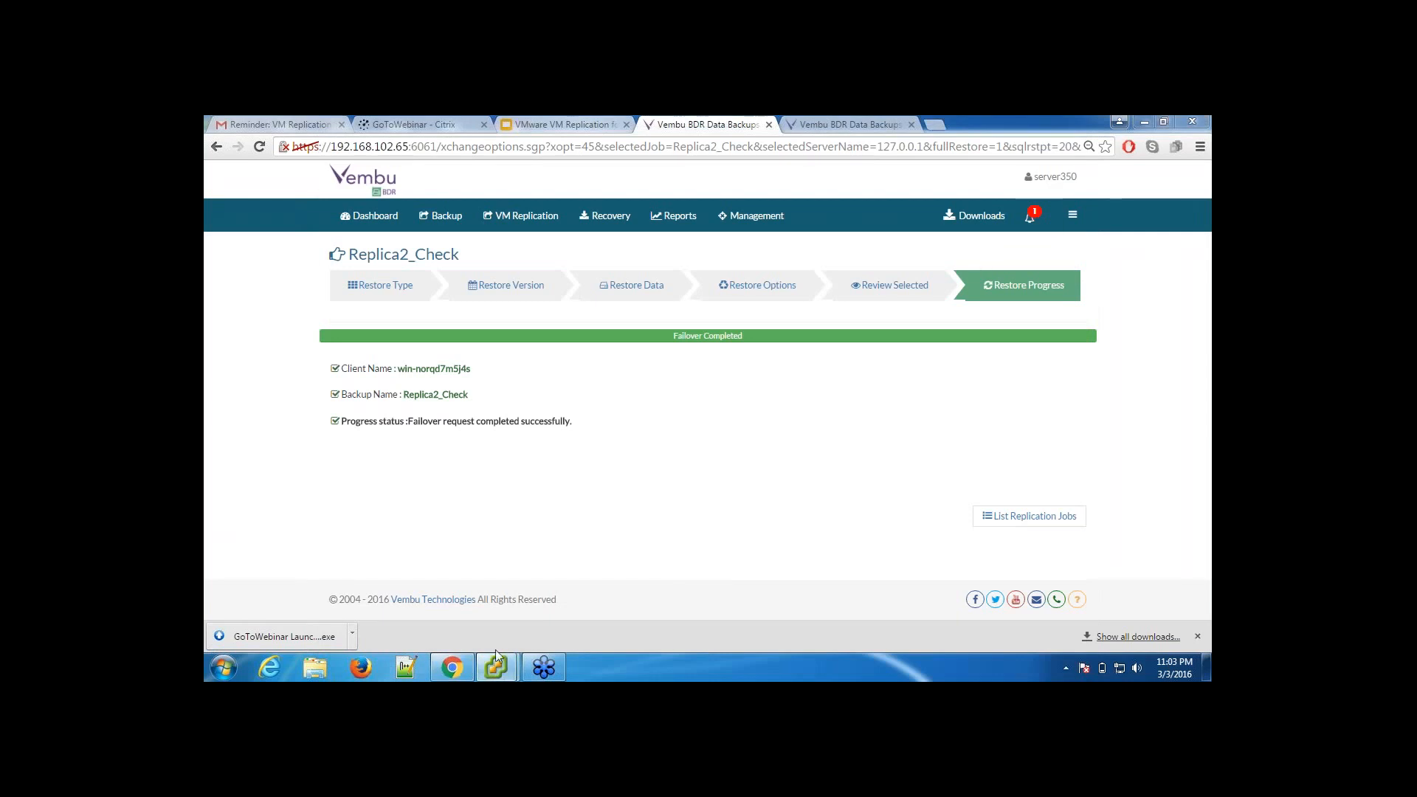
mouse_move(506, 669)
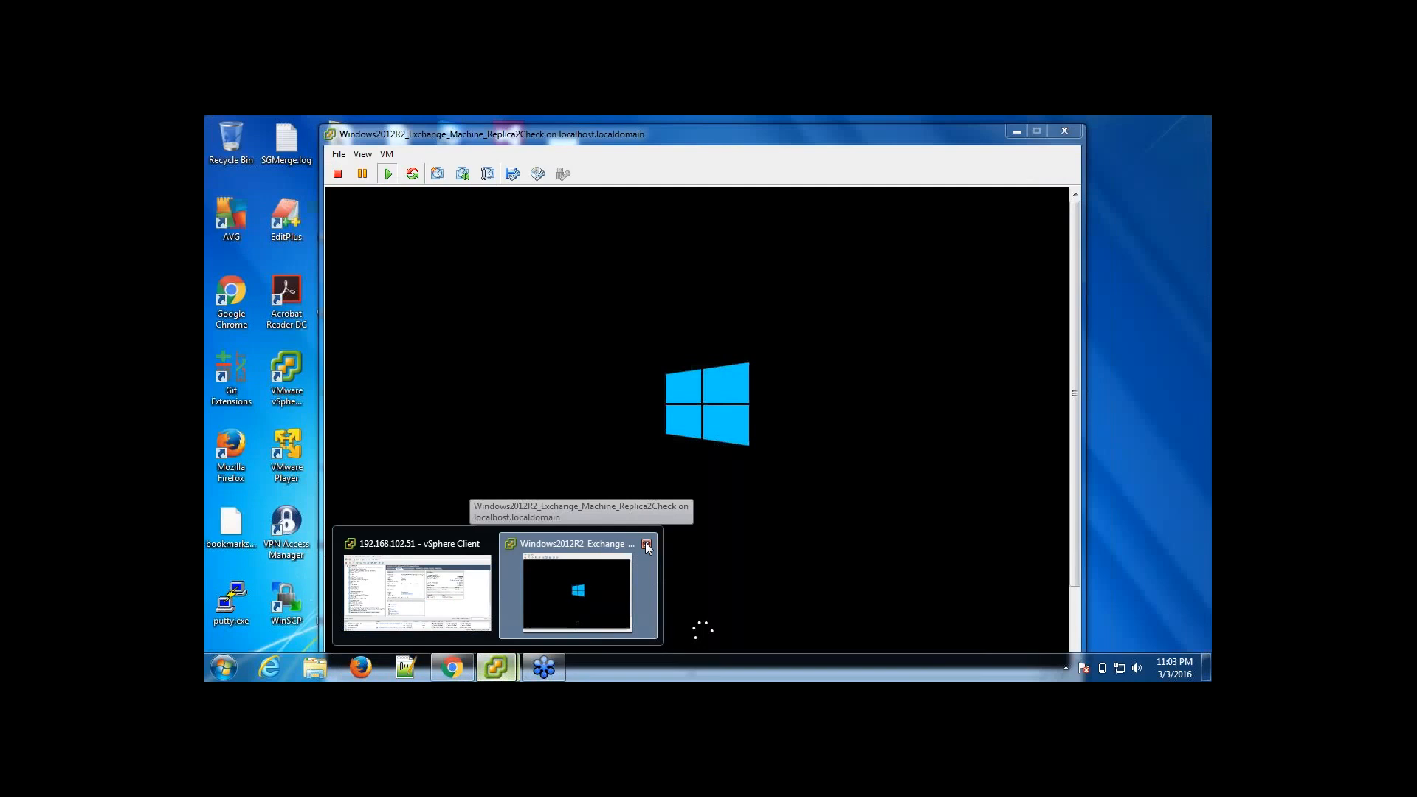
click(646, 544)
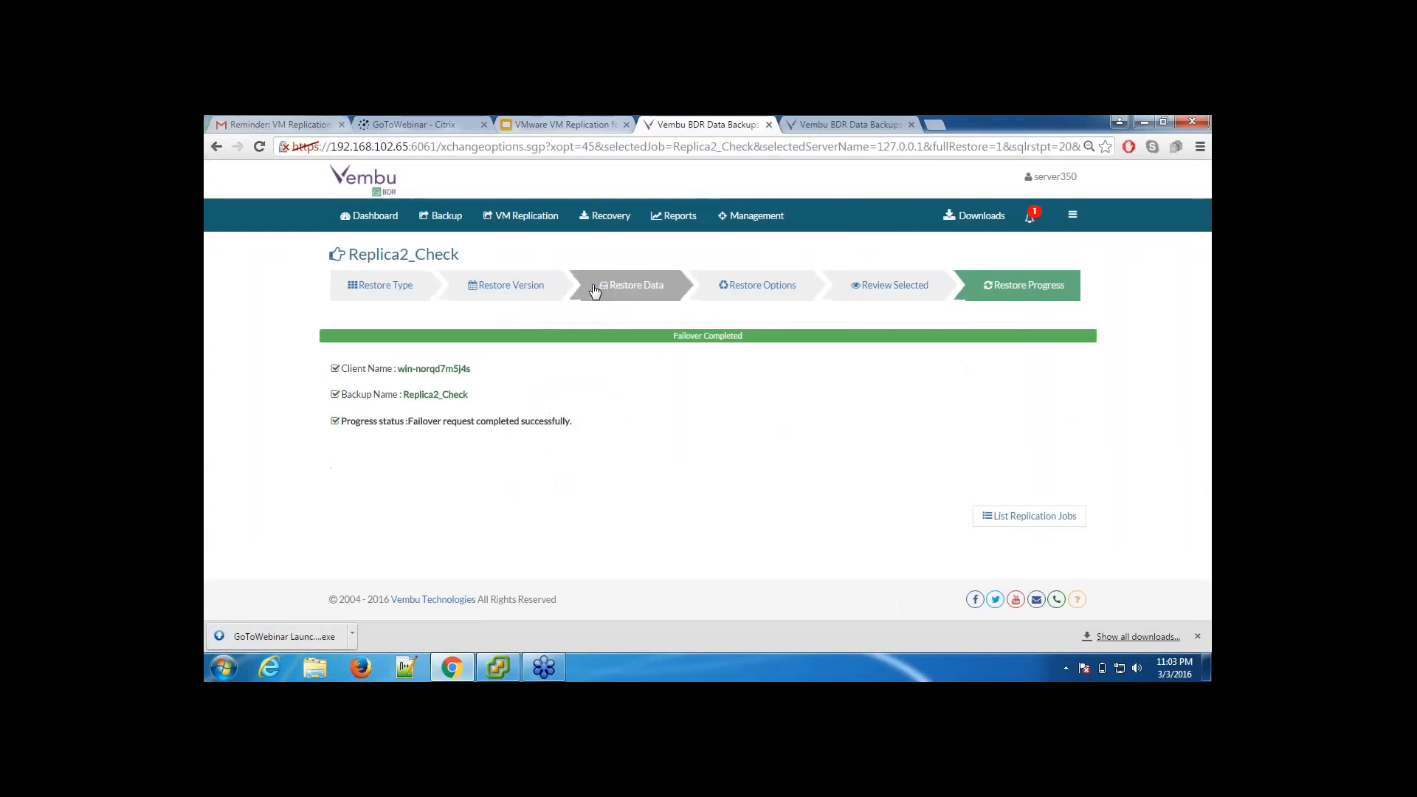
Step: Open the restore wizard for the Replica2_Check replication and choose Finalize Failover as the restore type
mouse_move(541, 219)
click(542, 278)
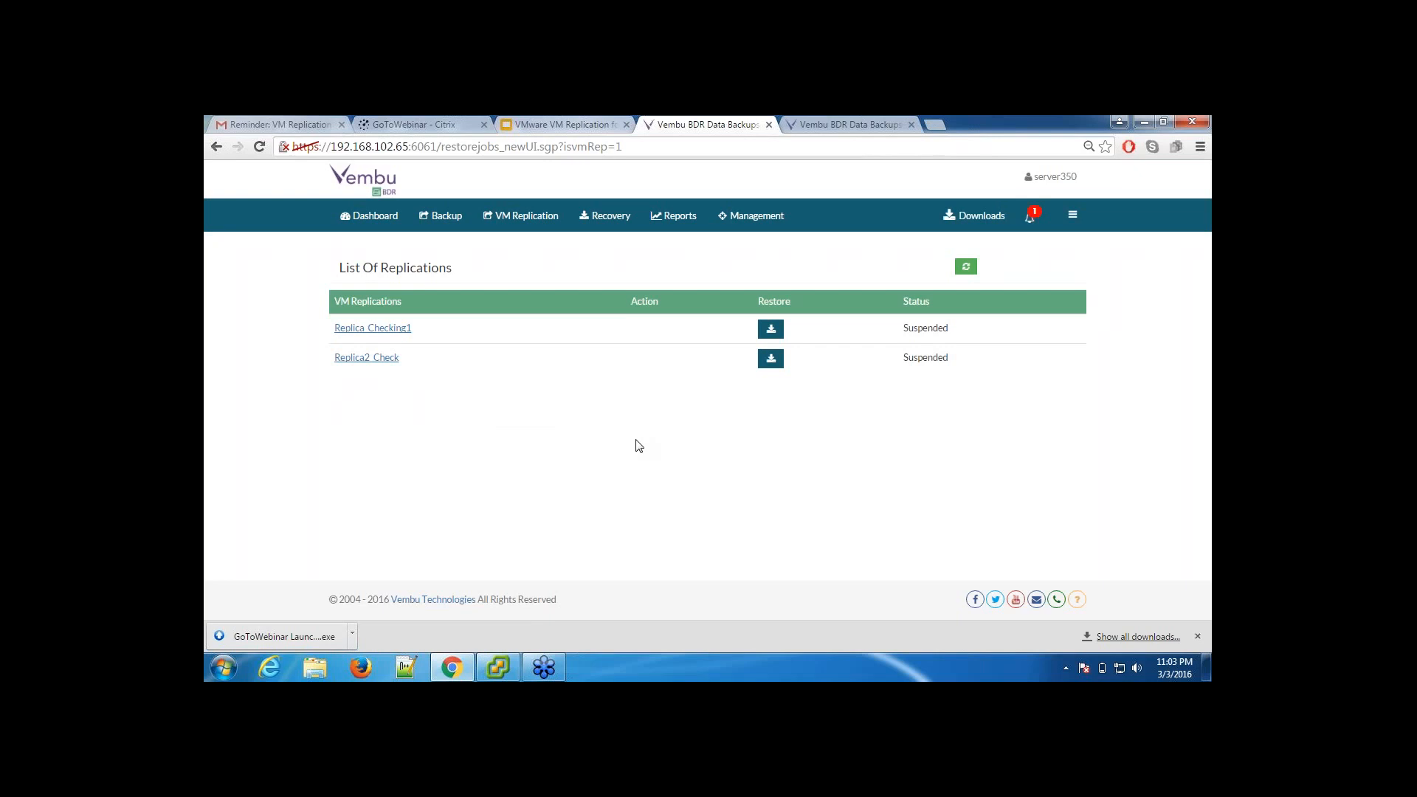
click(770, 360)
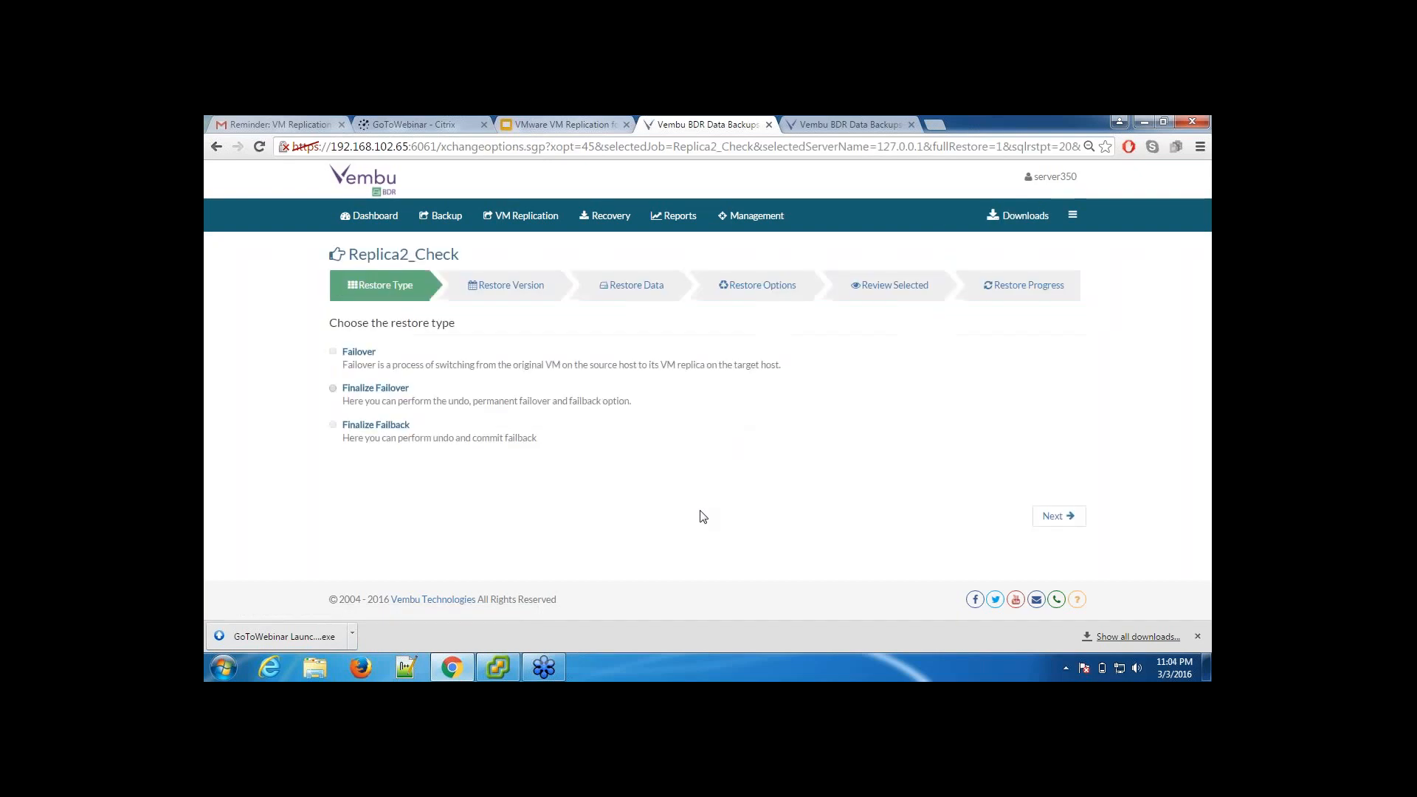
click(357, 393)
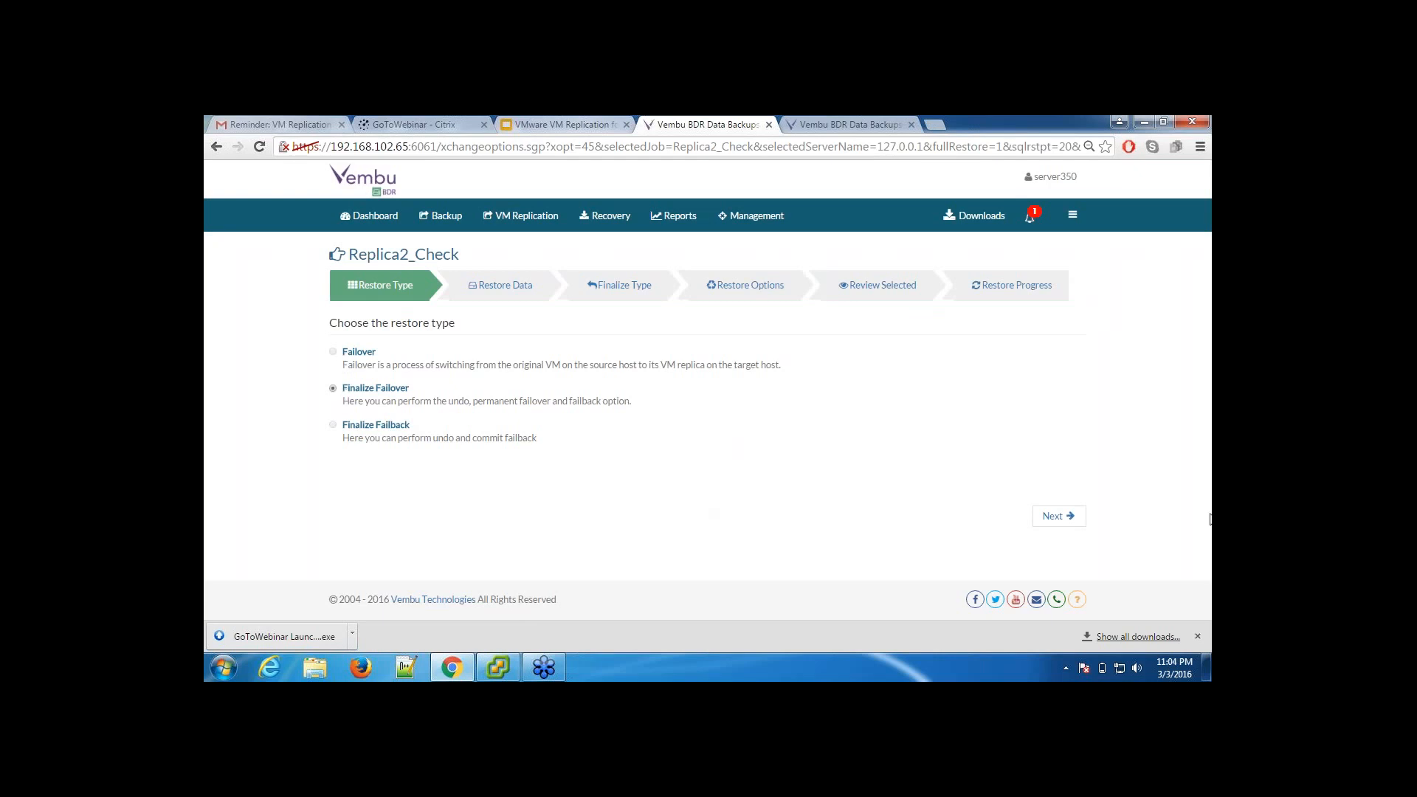
Step: Select Windows2012R2_Exchange_Machine_Replica2Check as the restore data and go through the Undo Failover and Permanent Failover finalize types
click(1071, 521)
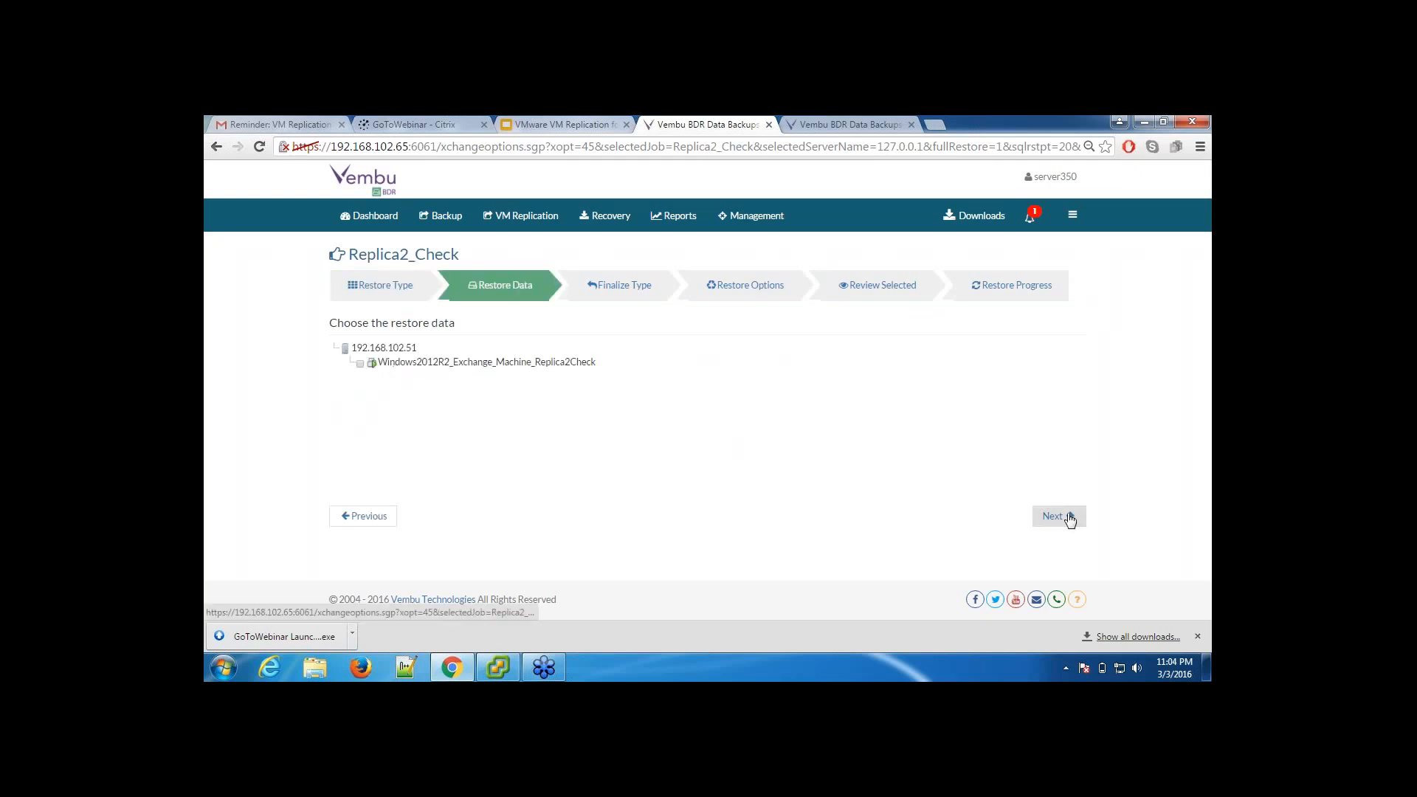
click(360, 363)
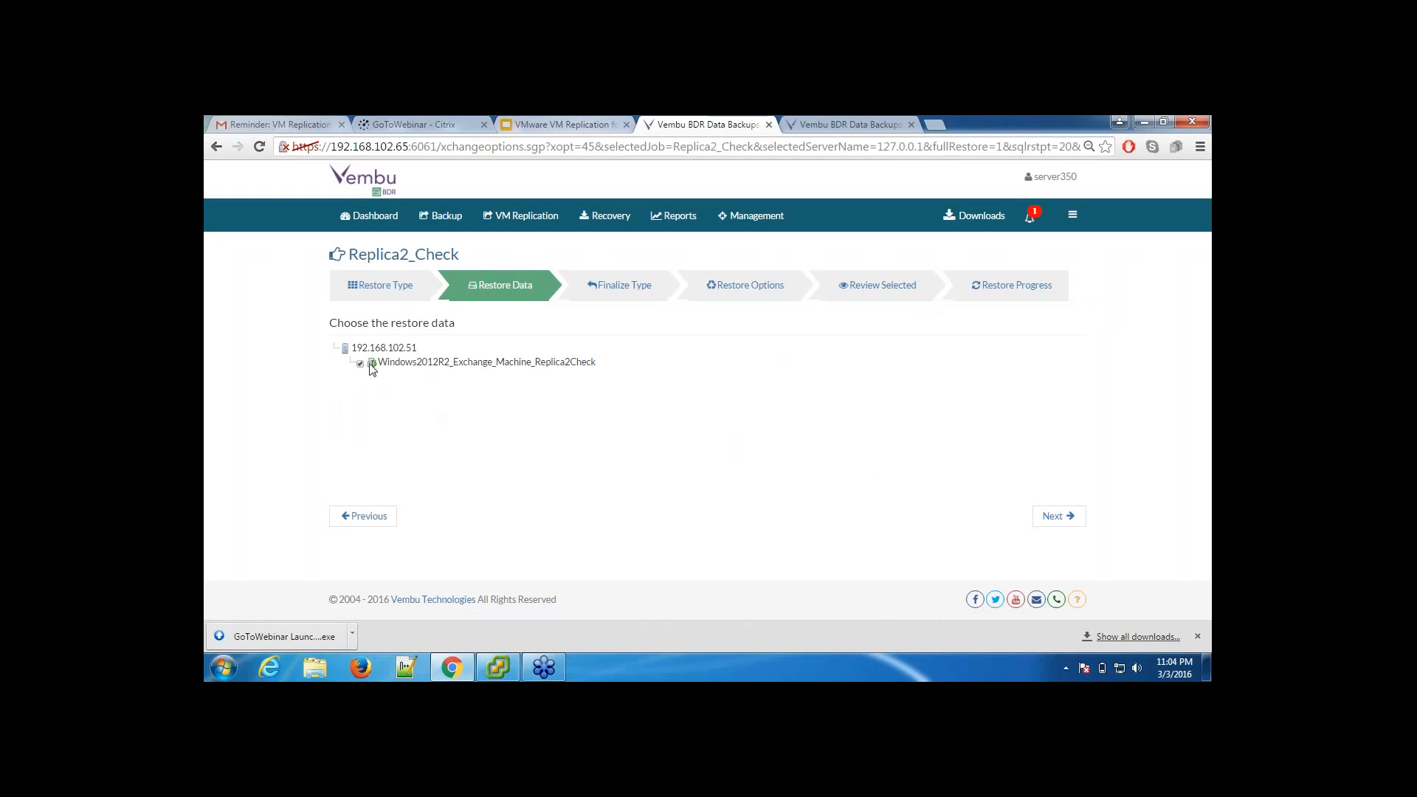
click(1073, 529)
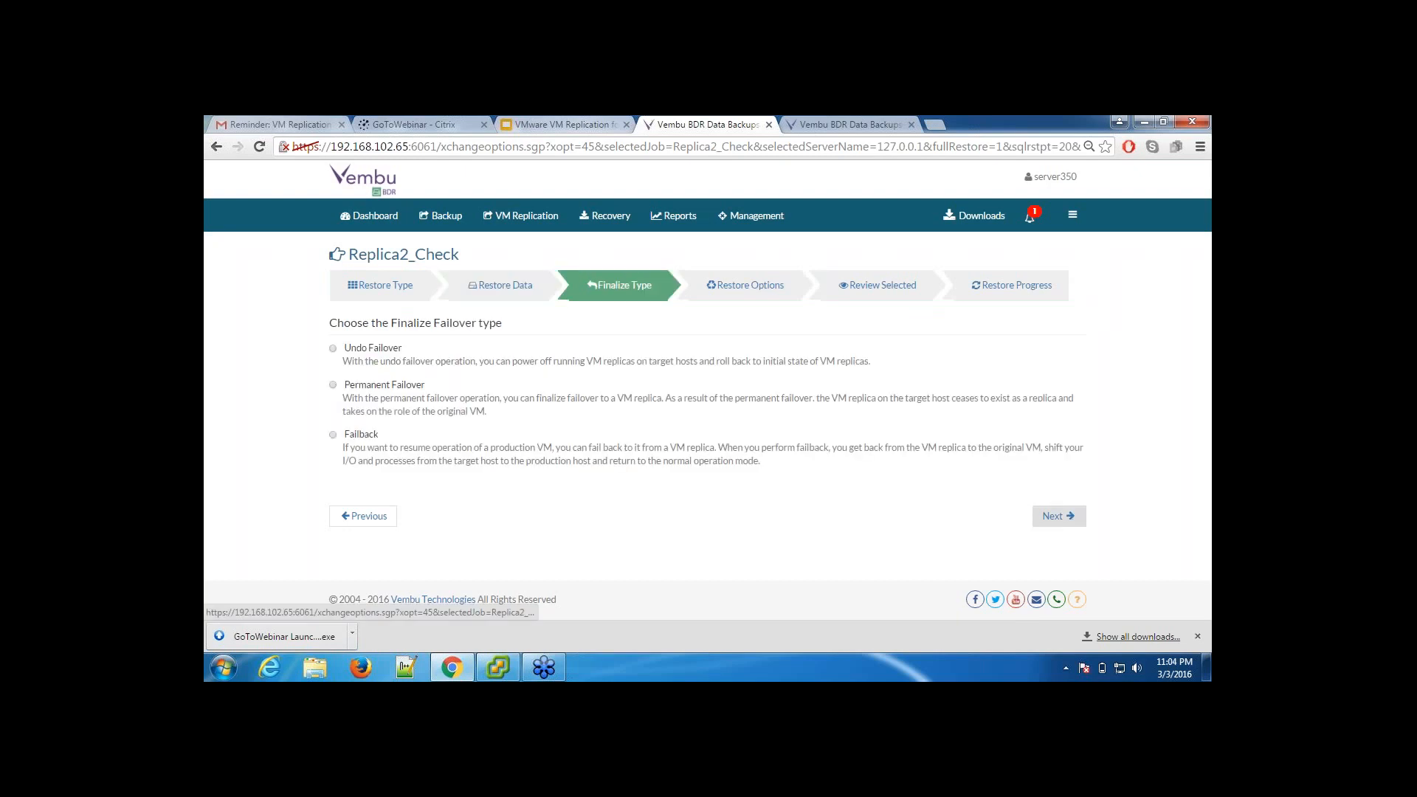
click(368, 350)
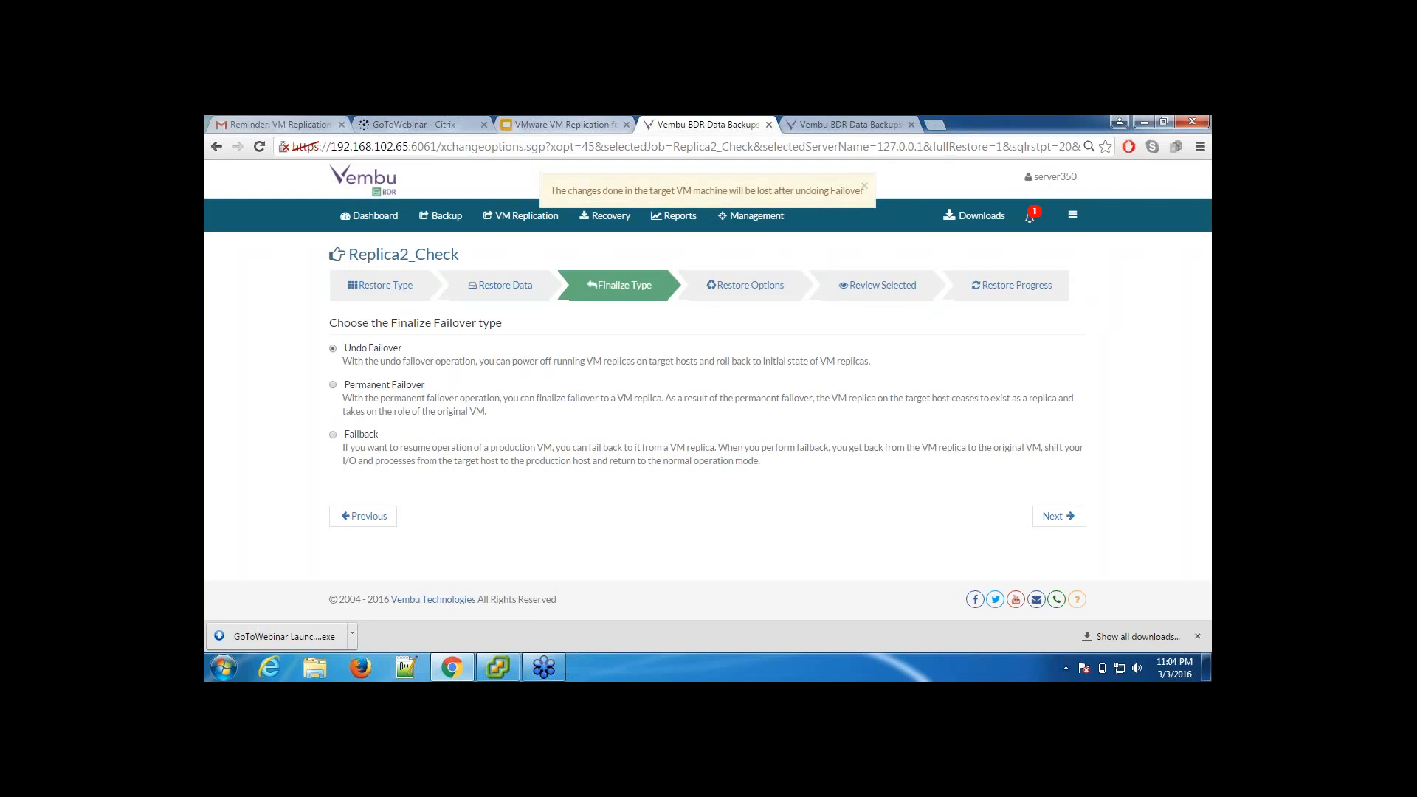
click(362, 385)
click(361, 353)
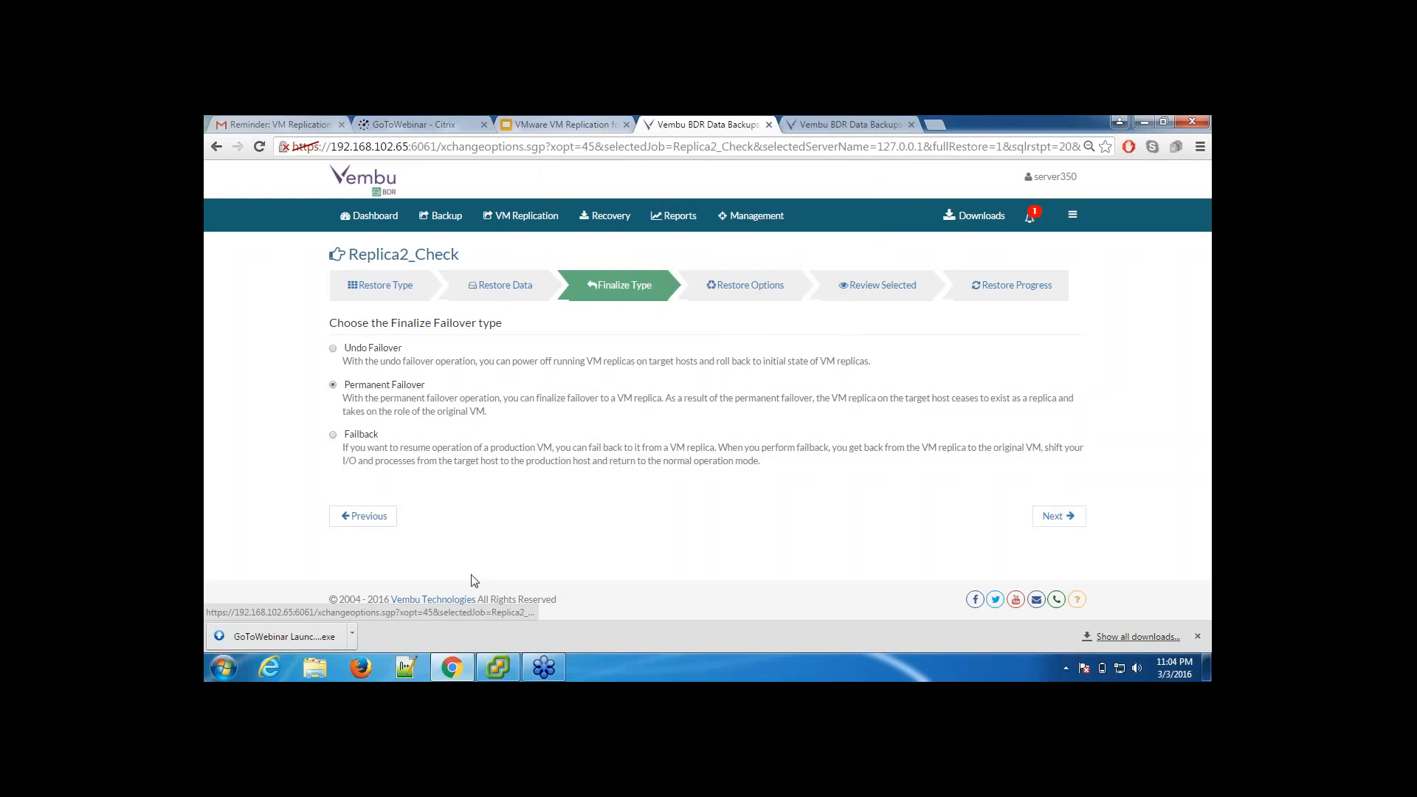
Step: Switch to the vSphere Client, examine the BDR_Replication snapshots of Windows2012R2_Exchange_Machine_Replica2Check in the Snapshot Manager, and close it
click(498, 668)
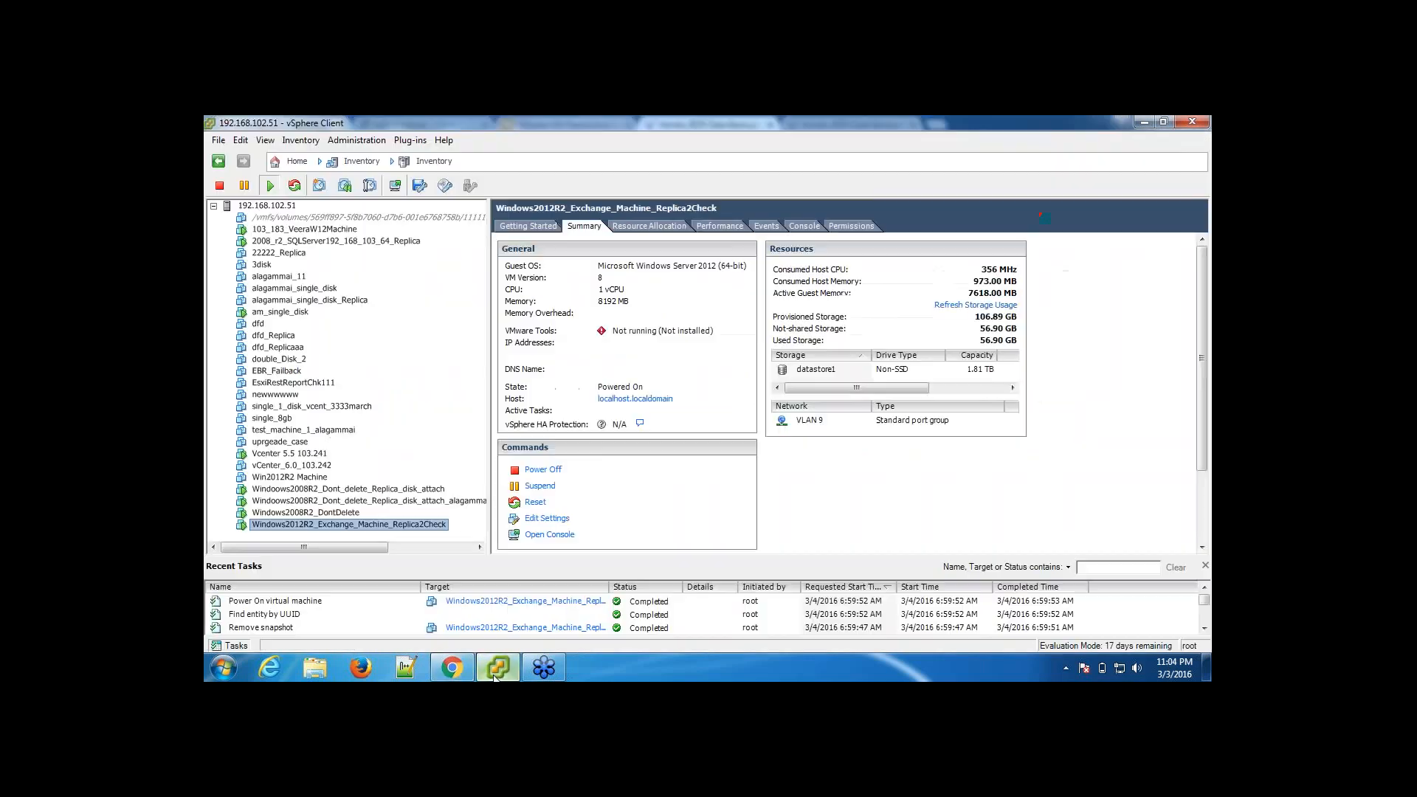
right_click(384, 532)
mouse_move(545, 505)
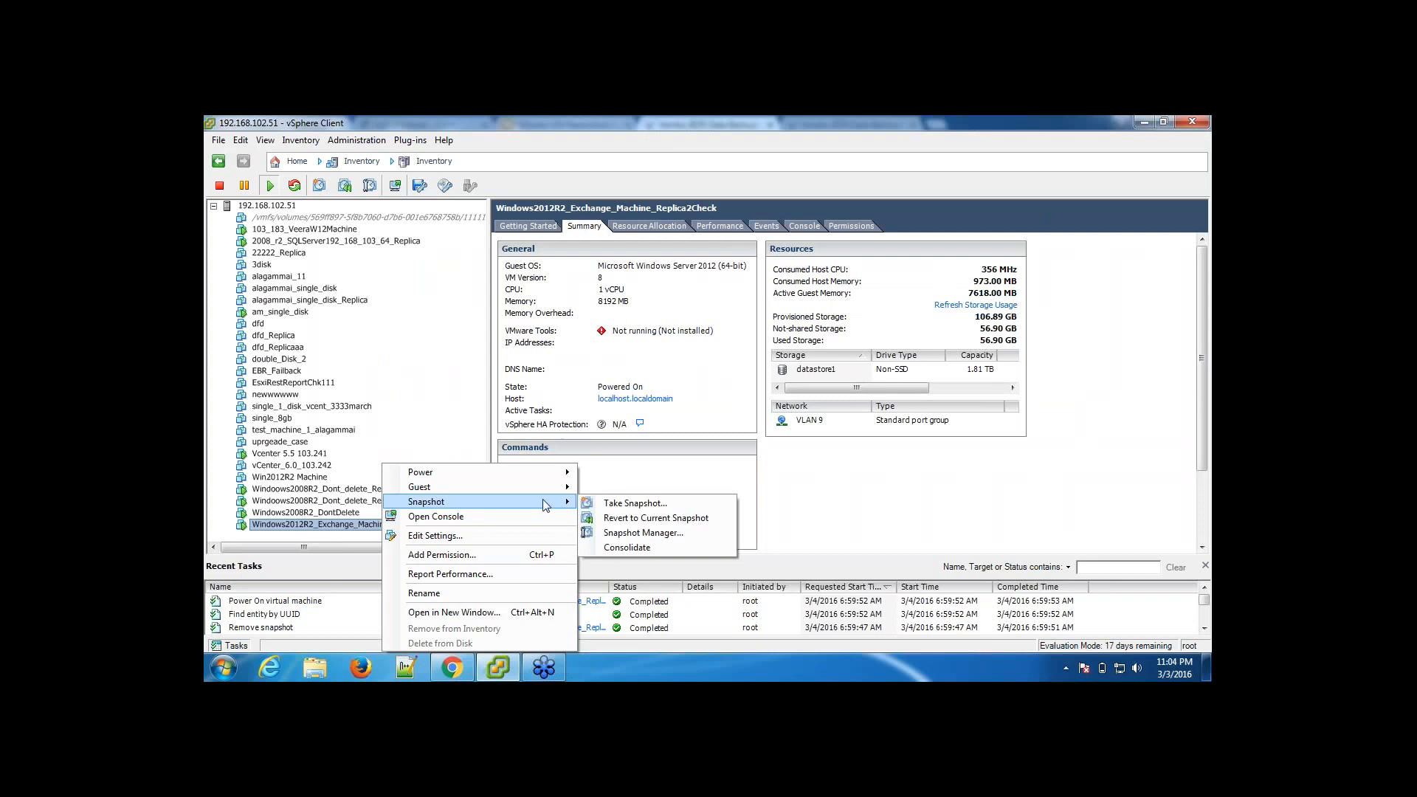
click(639, 532)
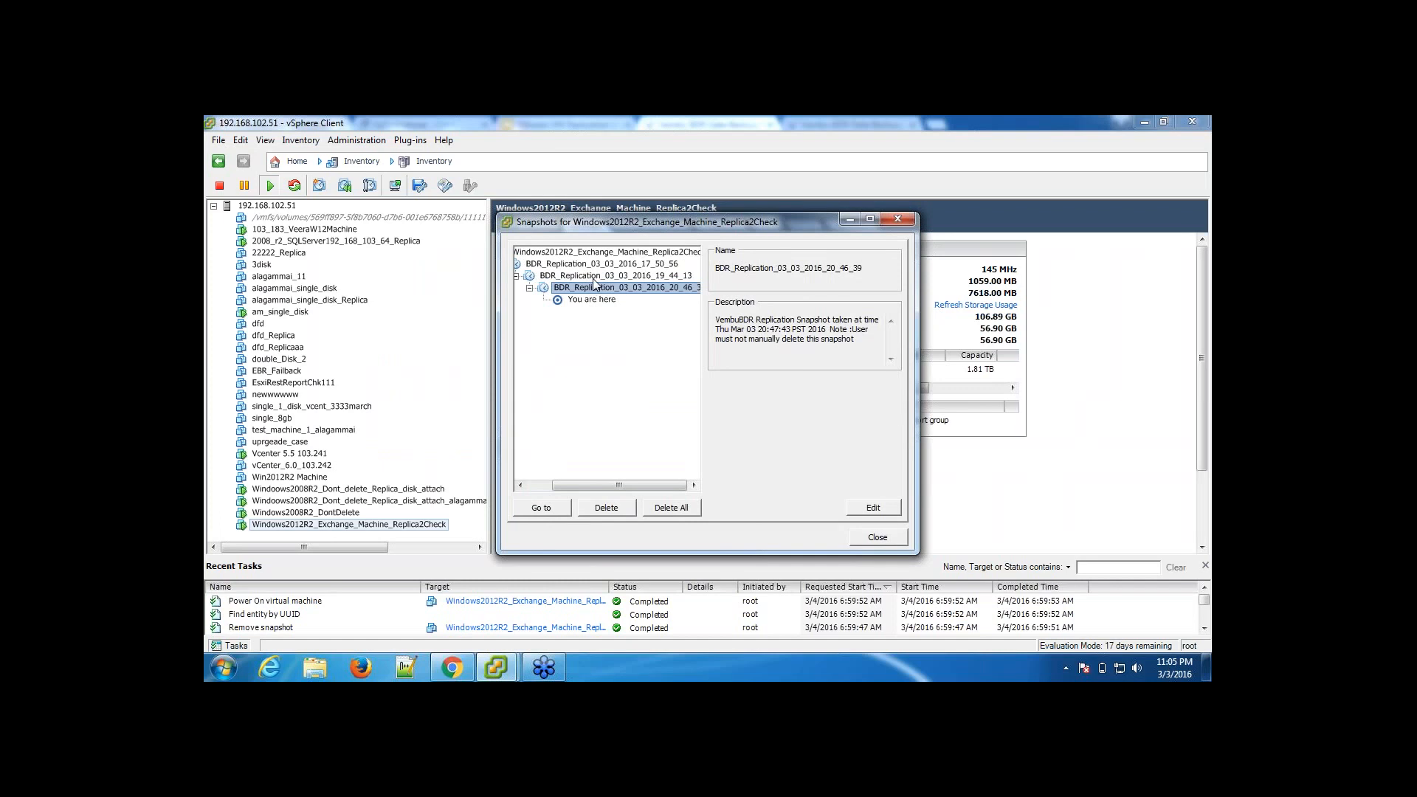
click(896, 219)
Step: Switch back to Vembu BDR and open the restore wizard for Replica_Checking1 with Finalize Failback as the restore type
click(452, 668)
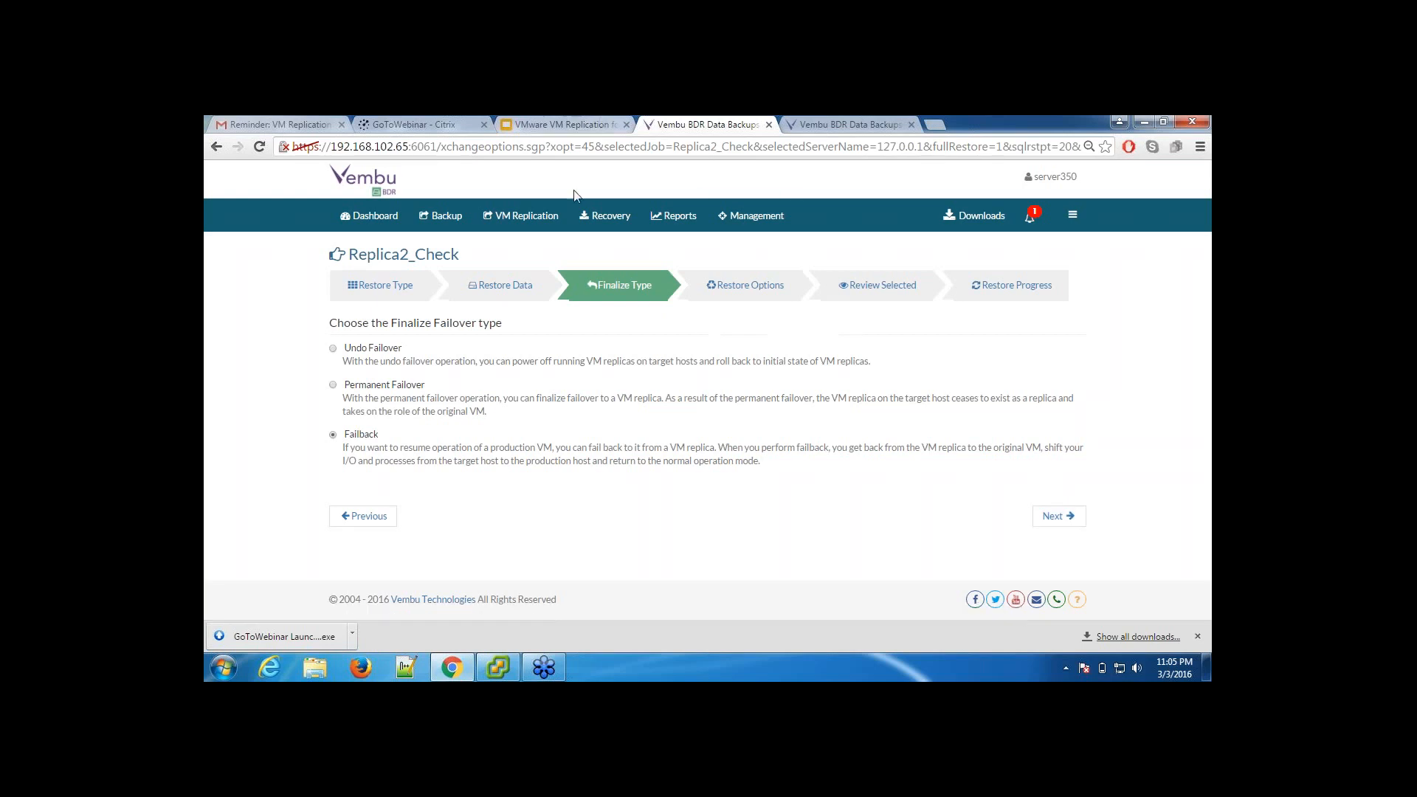
mouse_move(520, 216)
click(516, 279)
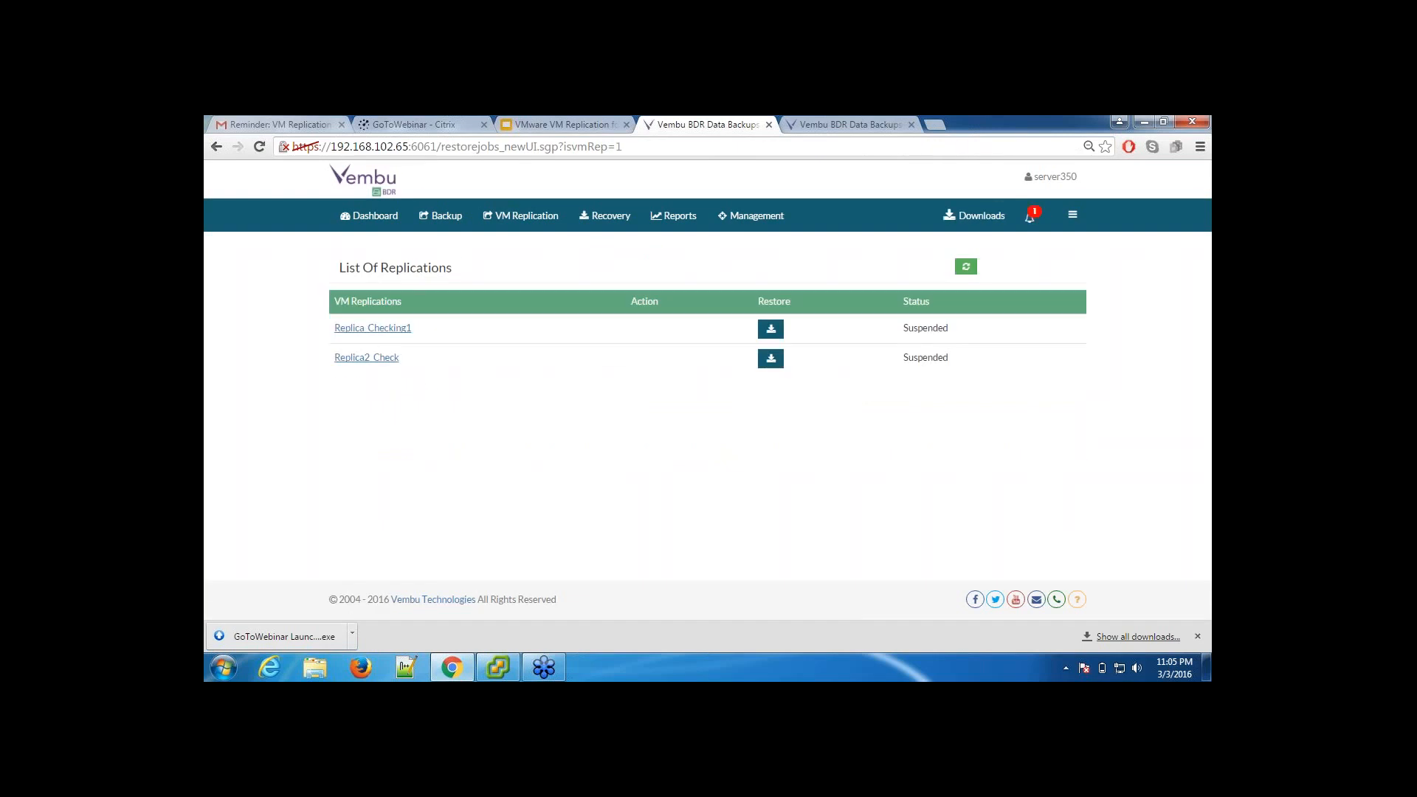
click(773, 331)
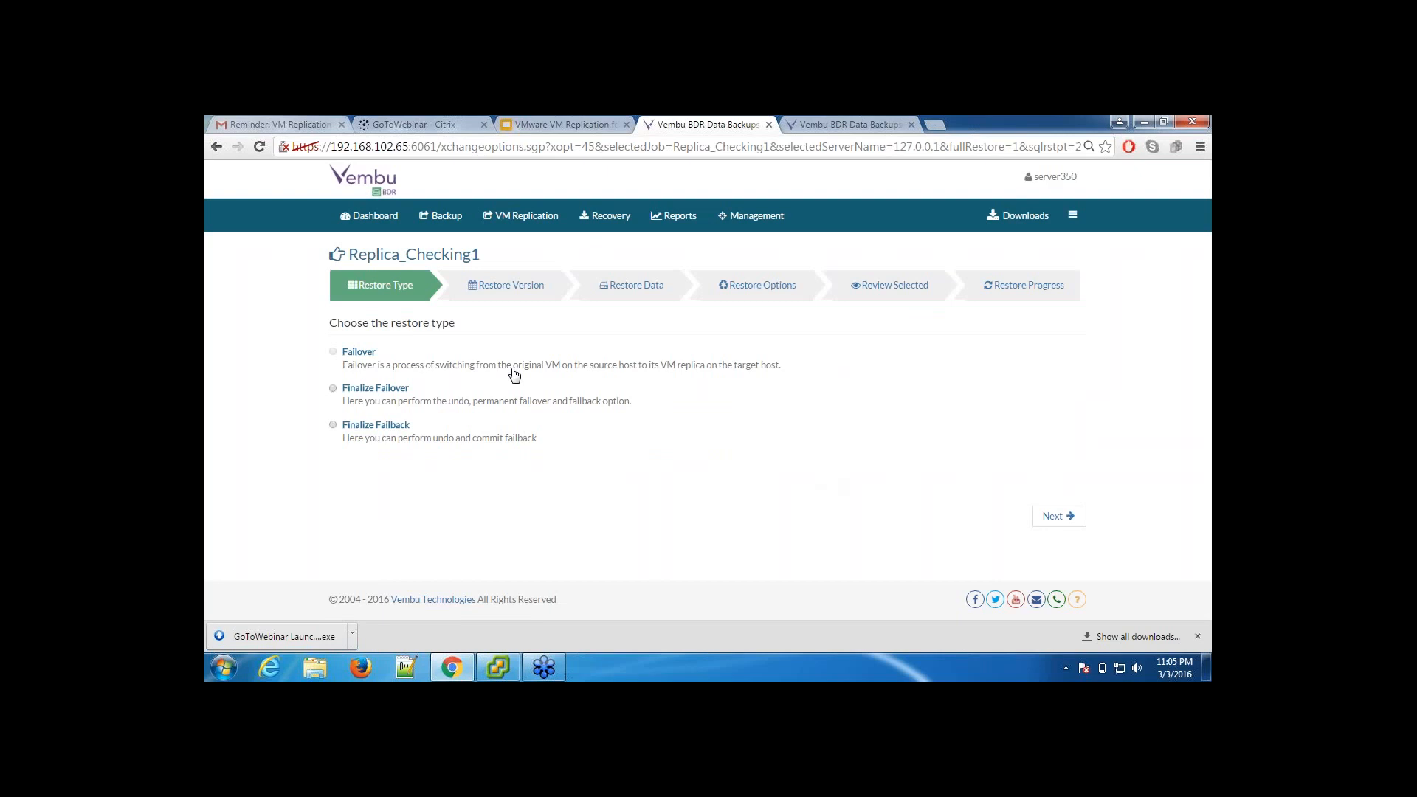
click(369, 426)
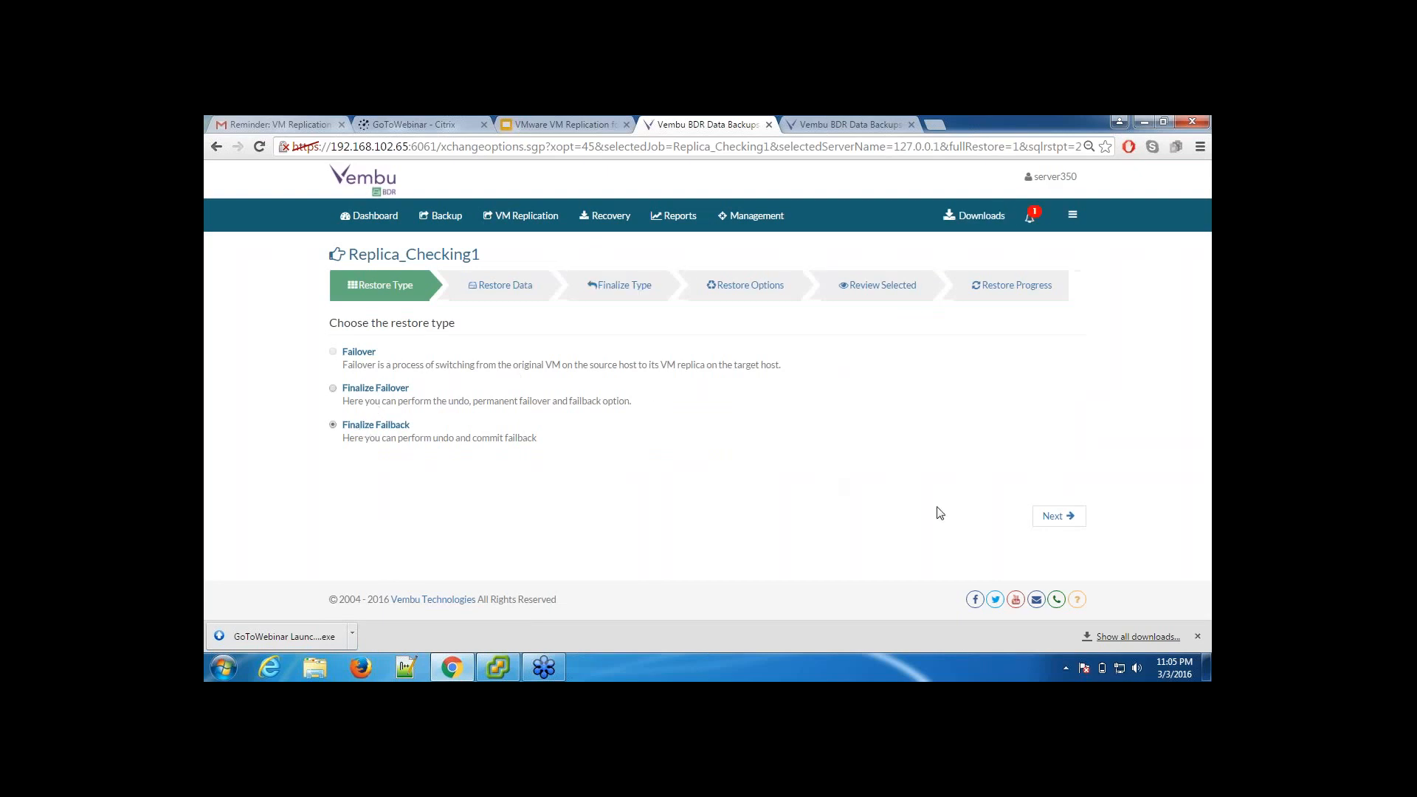
Step: Select 103.85_Win_7_Ent_64bit_EBR_Replica_Check1 as the restore data and bring up the available finalize failback types
click(1055, 518)
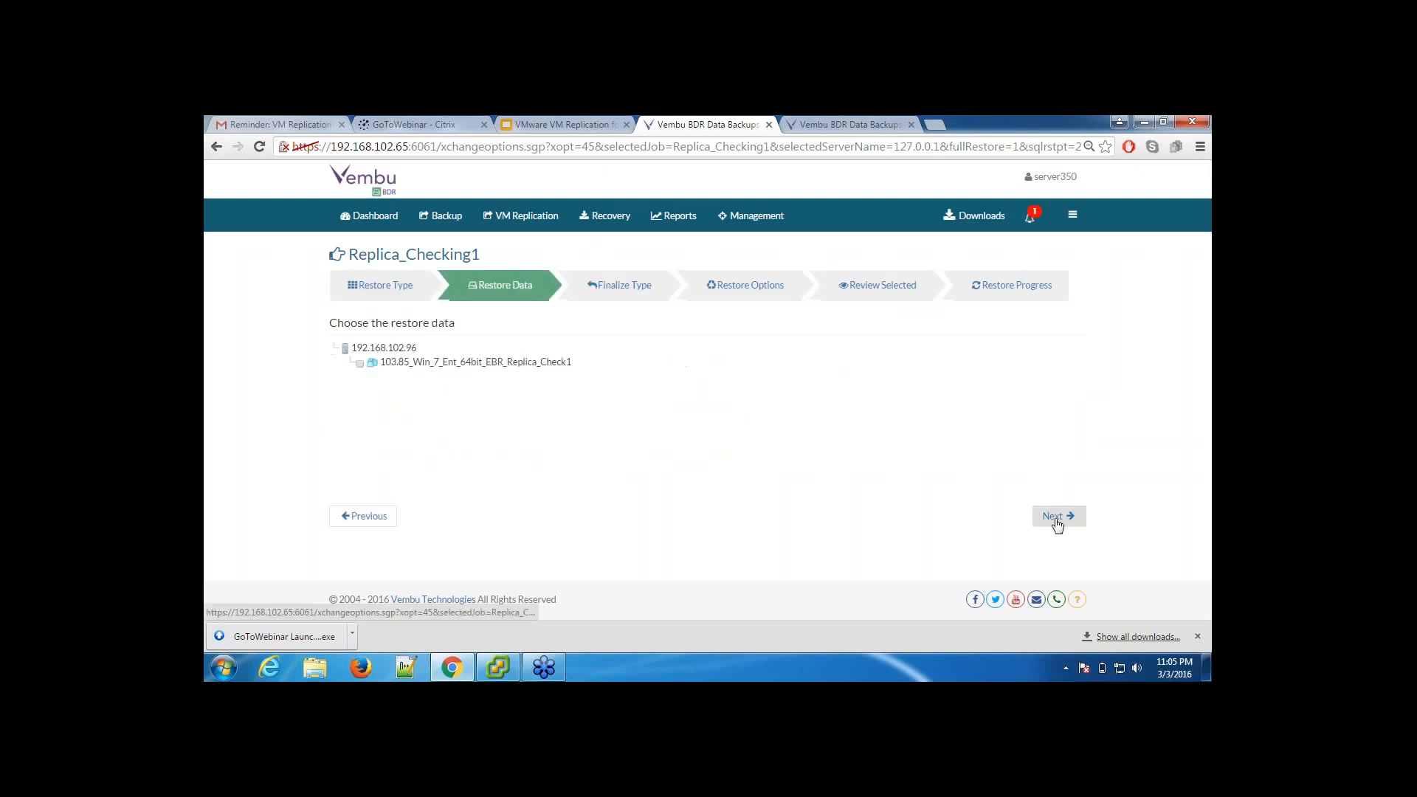
click(360, 363)
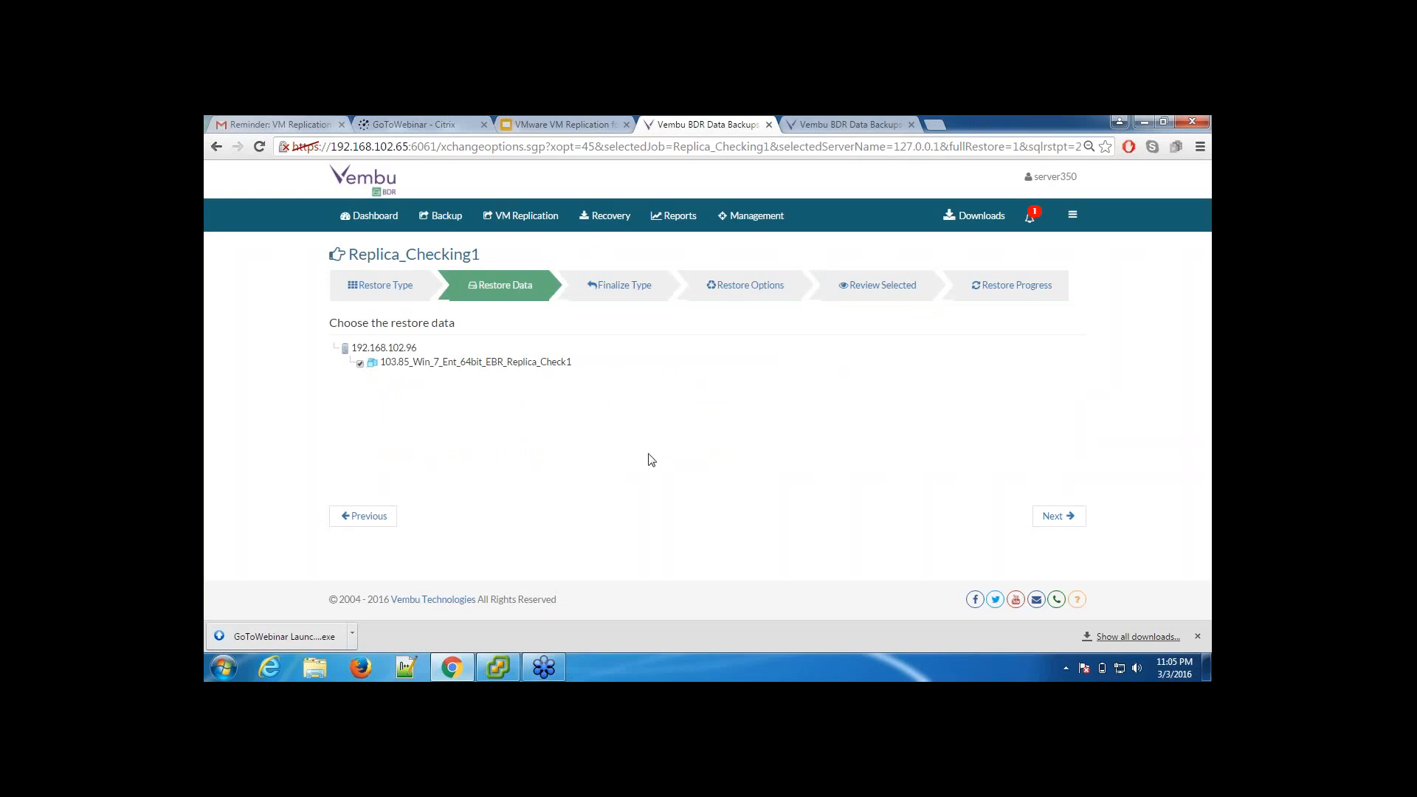
click(1076, 521)
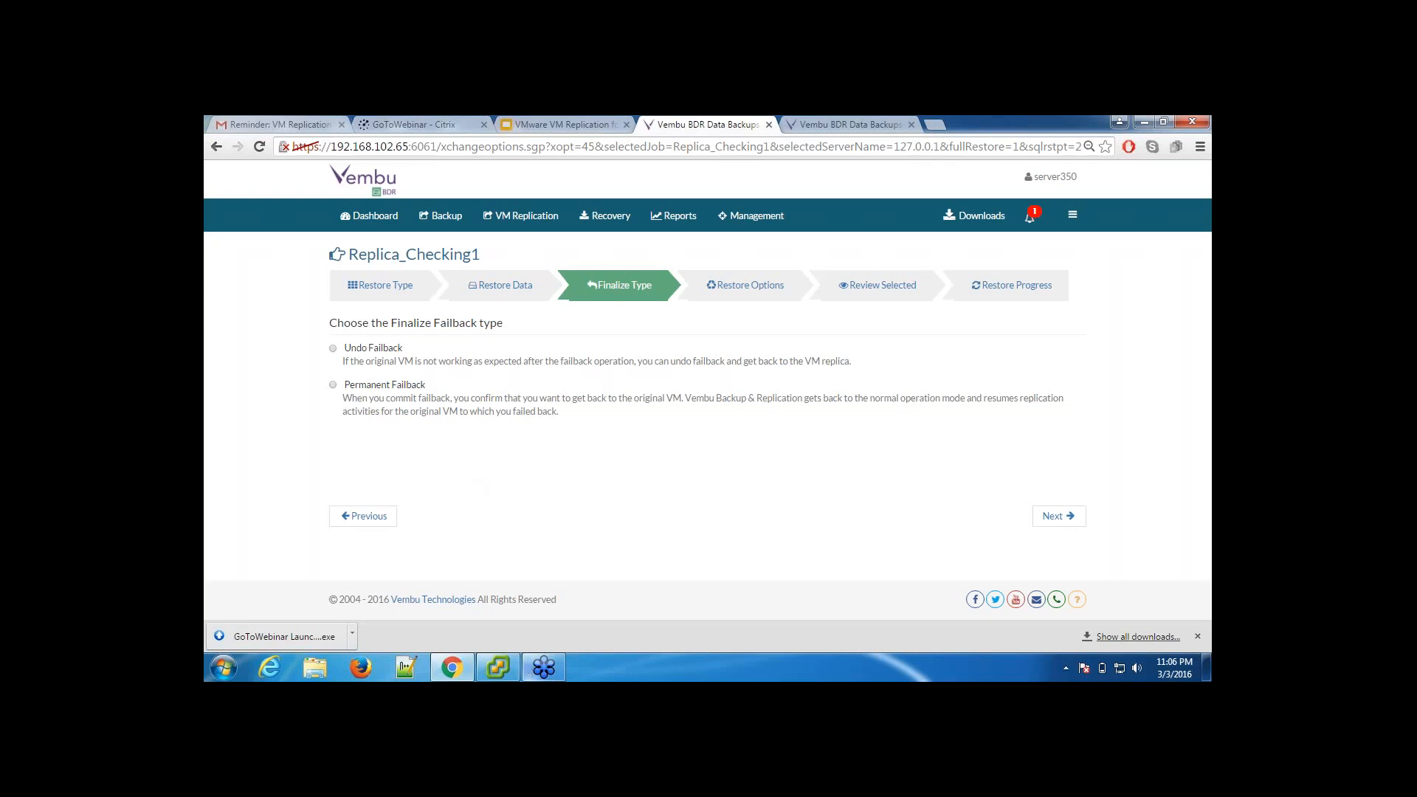
Step: Switch to the VMware VM Replication slide show and move from the Demo slide to the closing Thank You slide
click(582, 126)
key(alt+Tab)
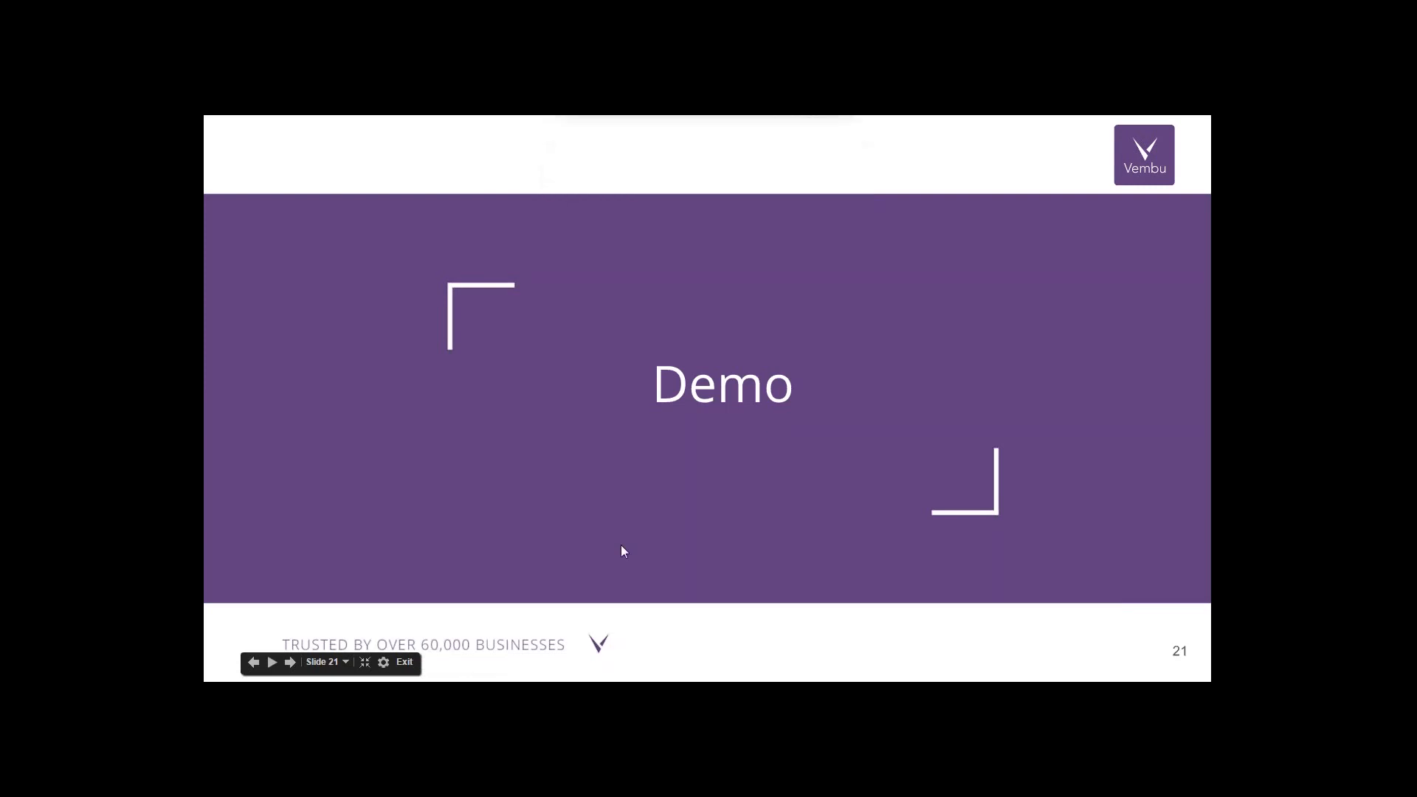
key(Right)
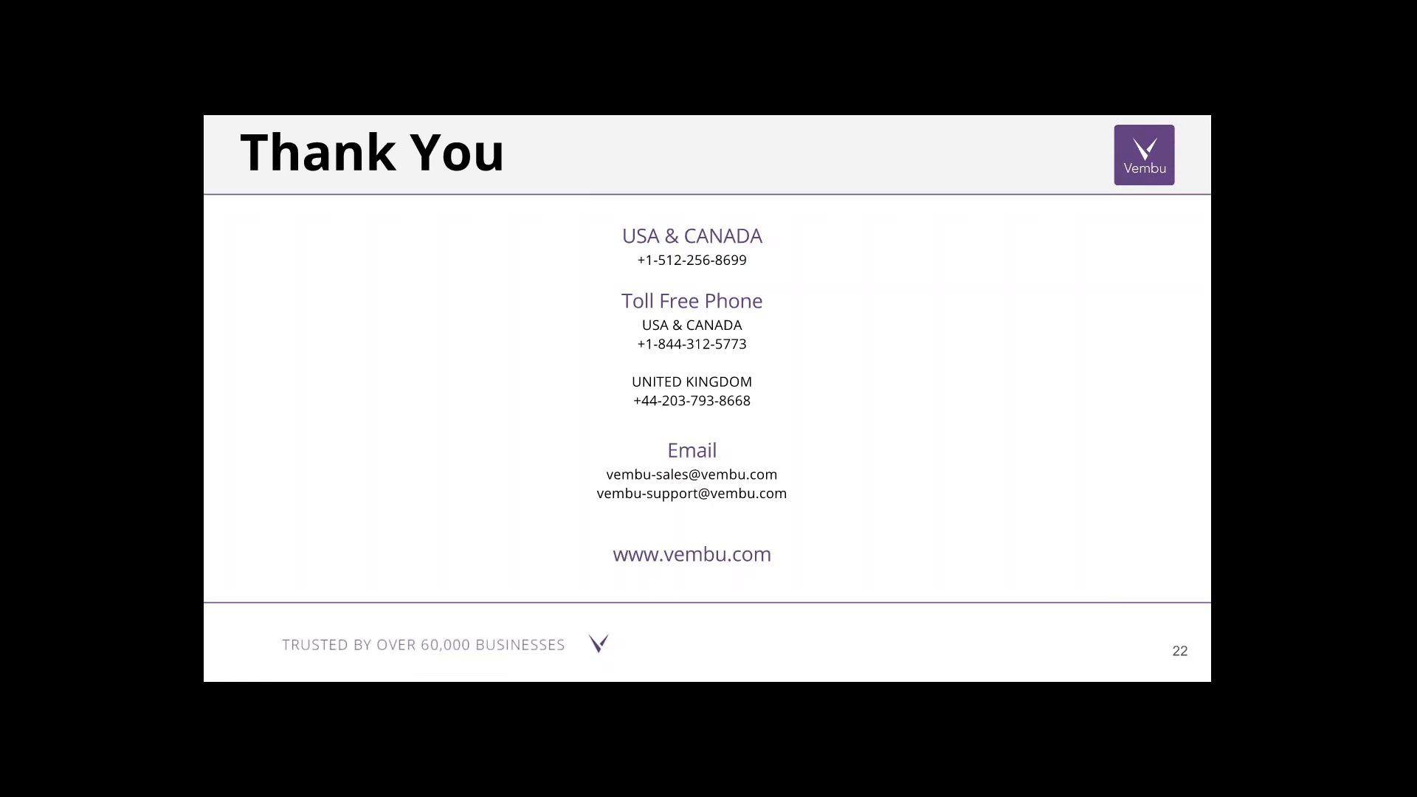
key(Left)
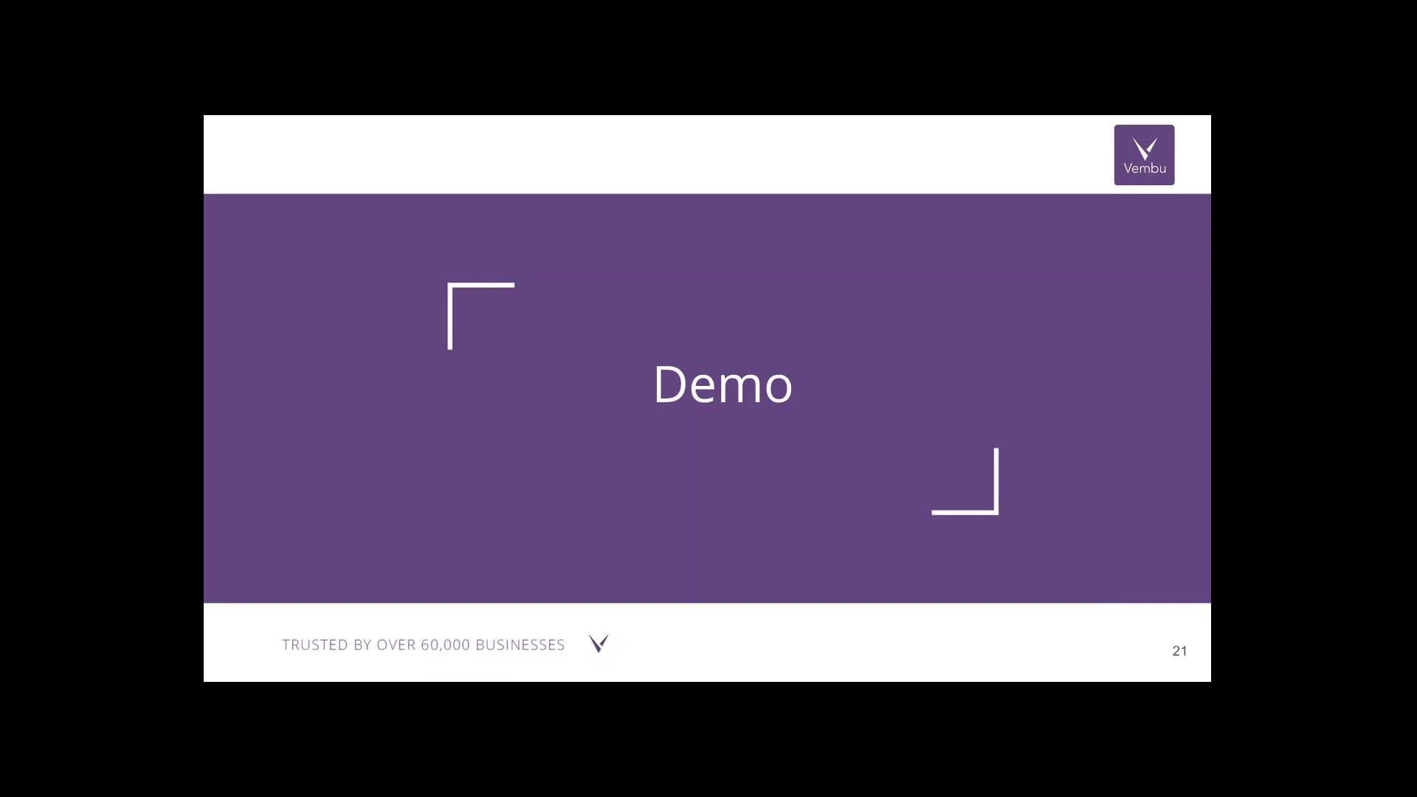
key(Right)
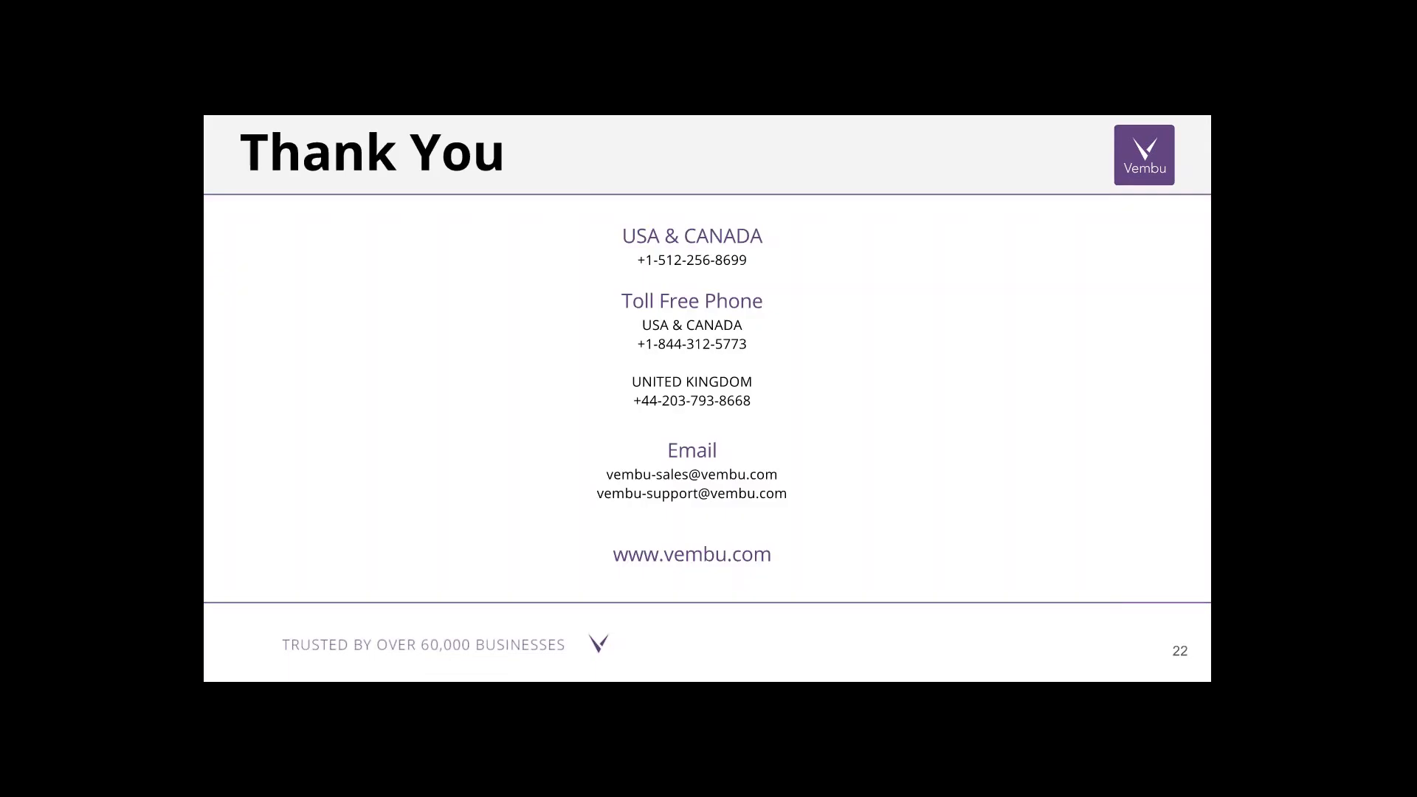